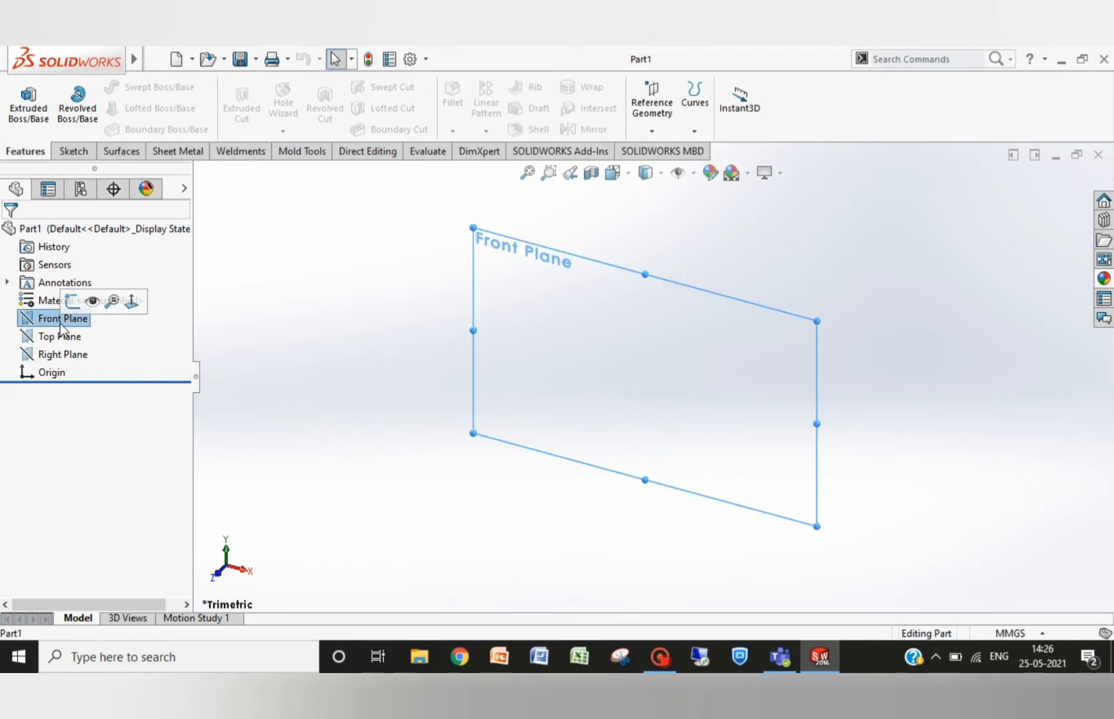
Sketch an open stepped profile on the Front Plane from the origin, with a raised step, vertical side, short top edge and sloping line.
{"action": "left_click", "coordinate": [72, 302]}
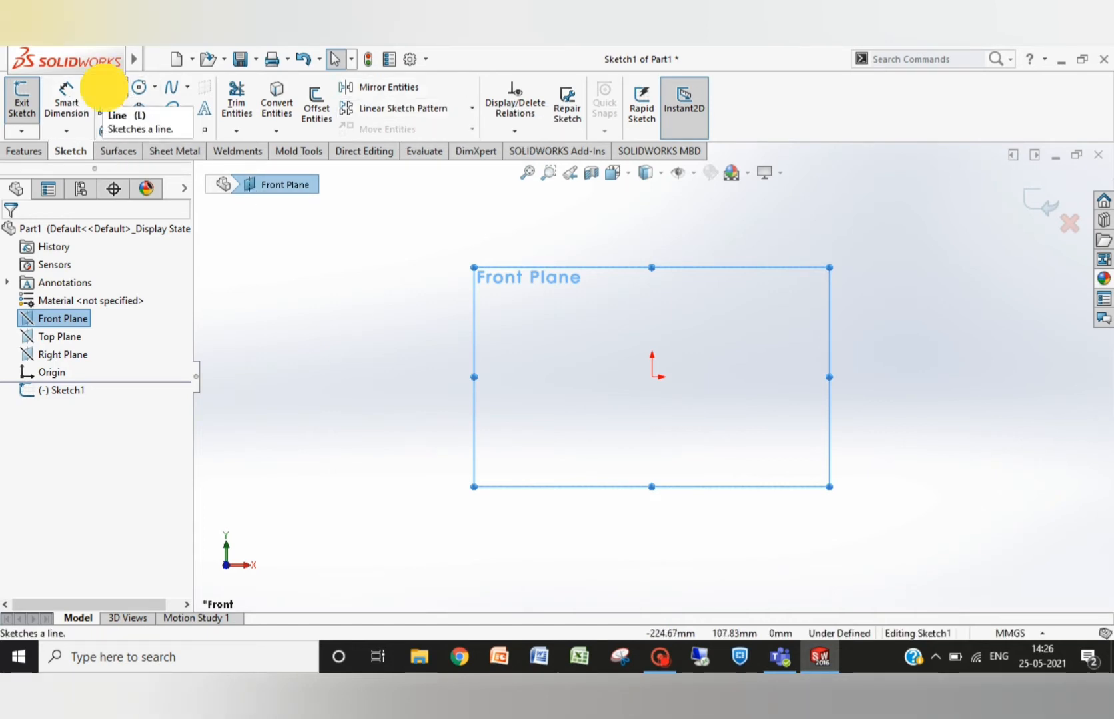
{"action": "left_click", "coordinate": [105, 88]}
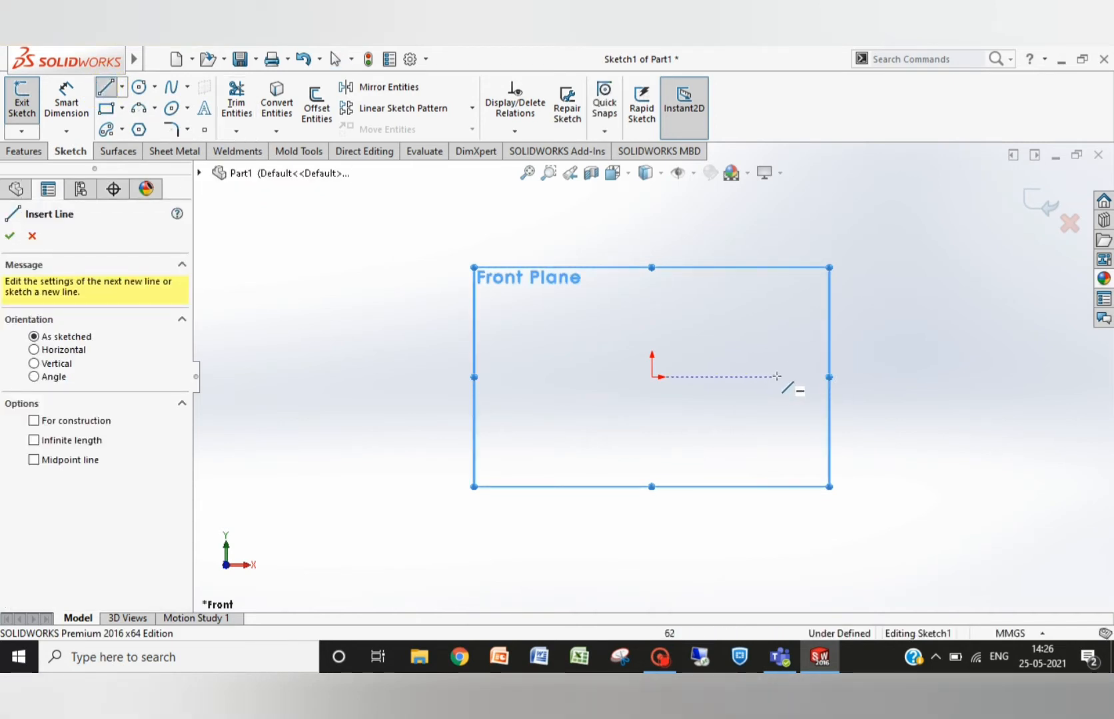
{"action": "key", "text": "Escape"}
{"action": "left_click", "coordinate": [651, 377]}
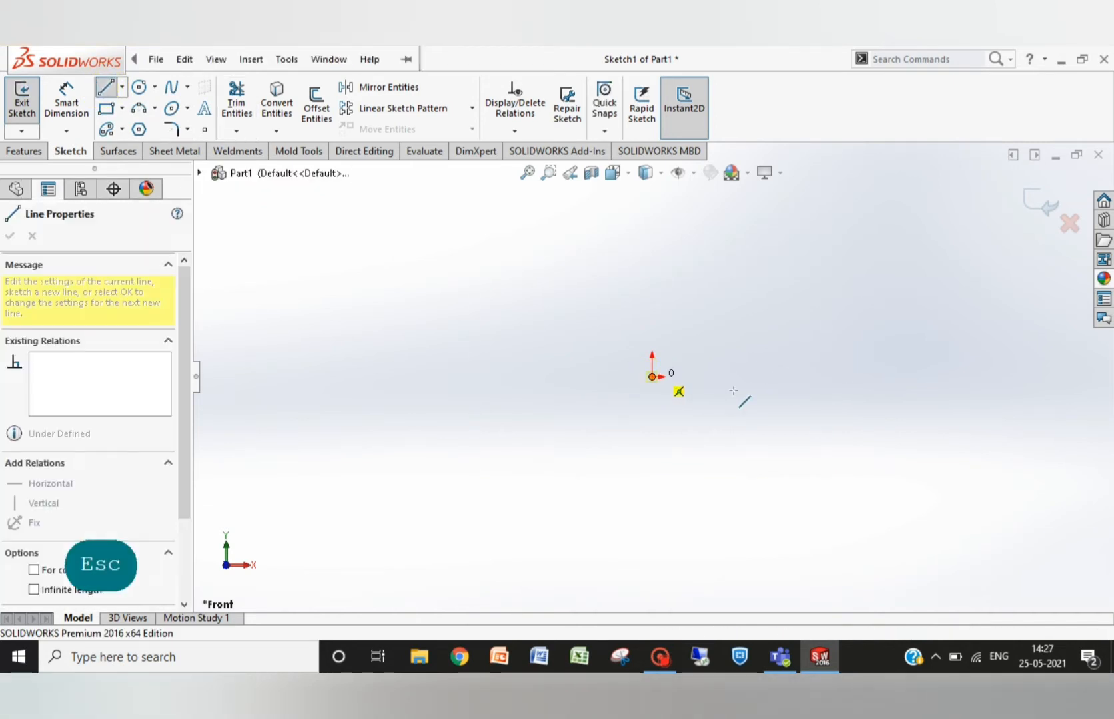
{"action": "left_click", "coordinate": [787, 376]}
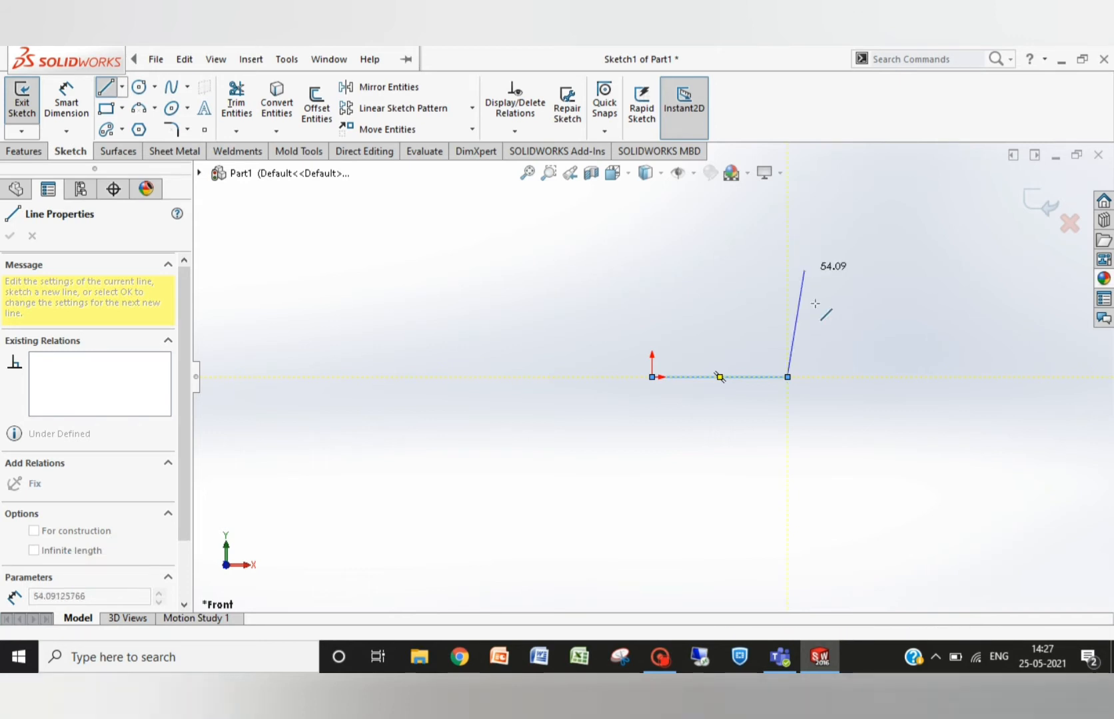
{"action": "left_click", "coordinate": [787, 334]}
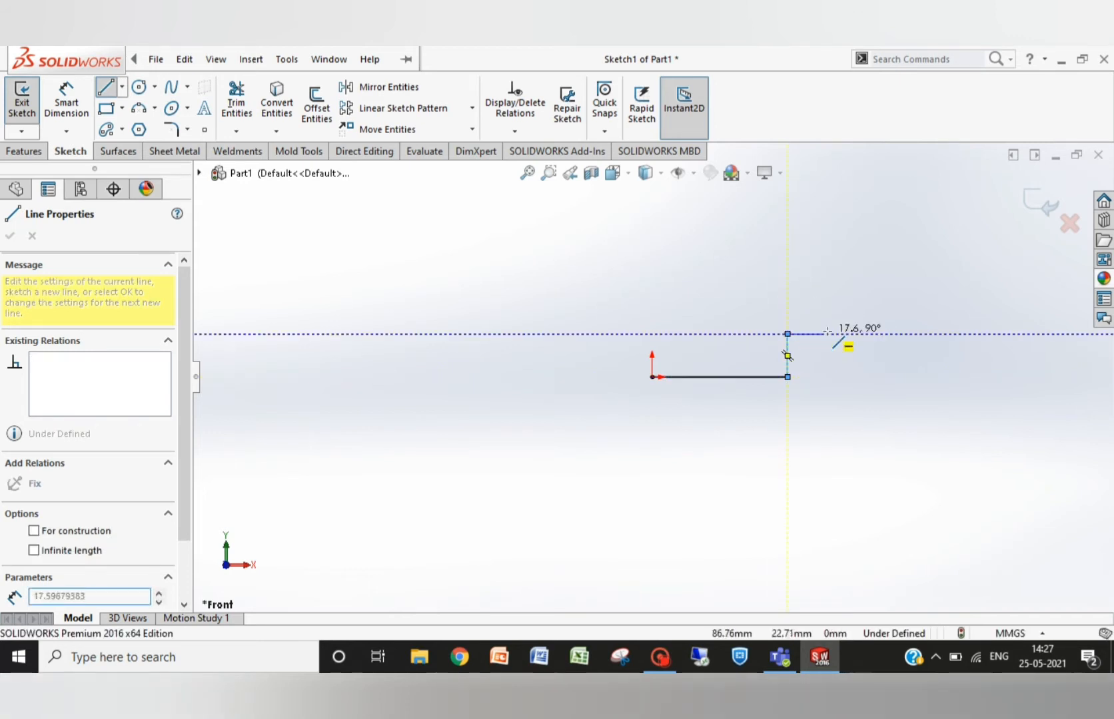
{"action": "left_click", "coordinate": [911, 334]}
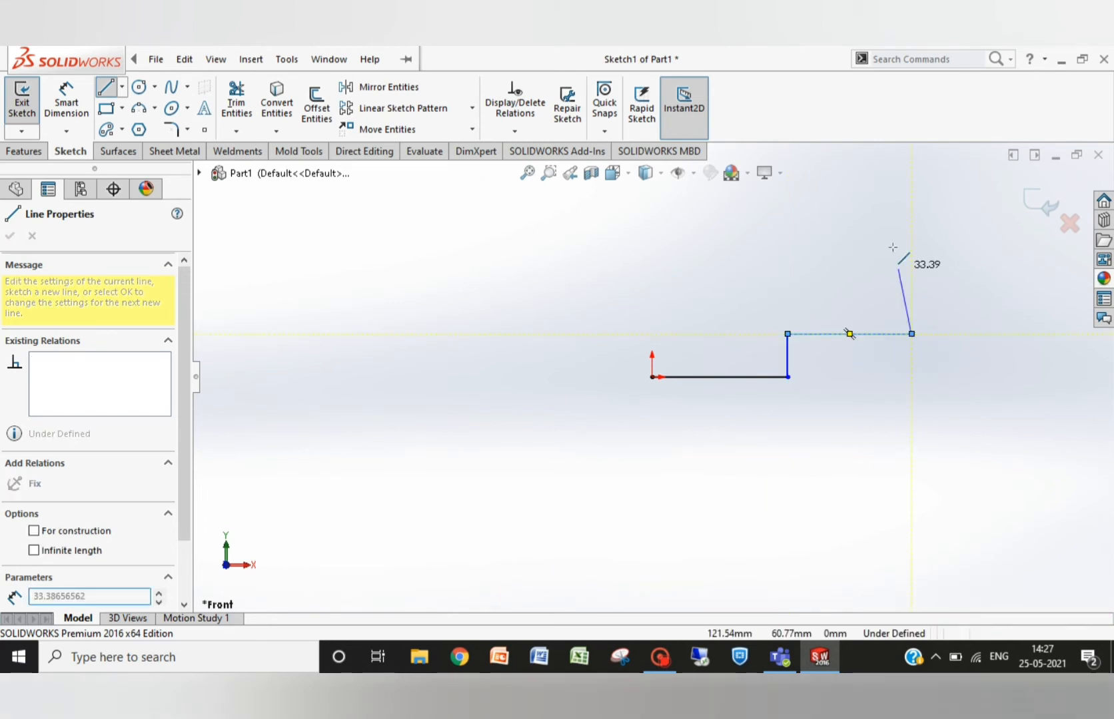
{"action": "left_click", "coordinate": [911, 204]}
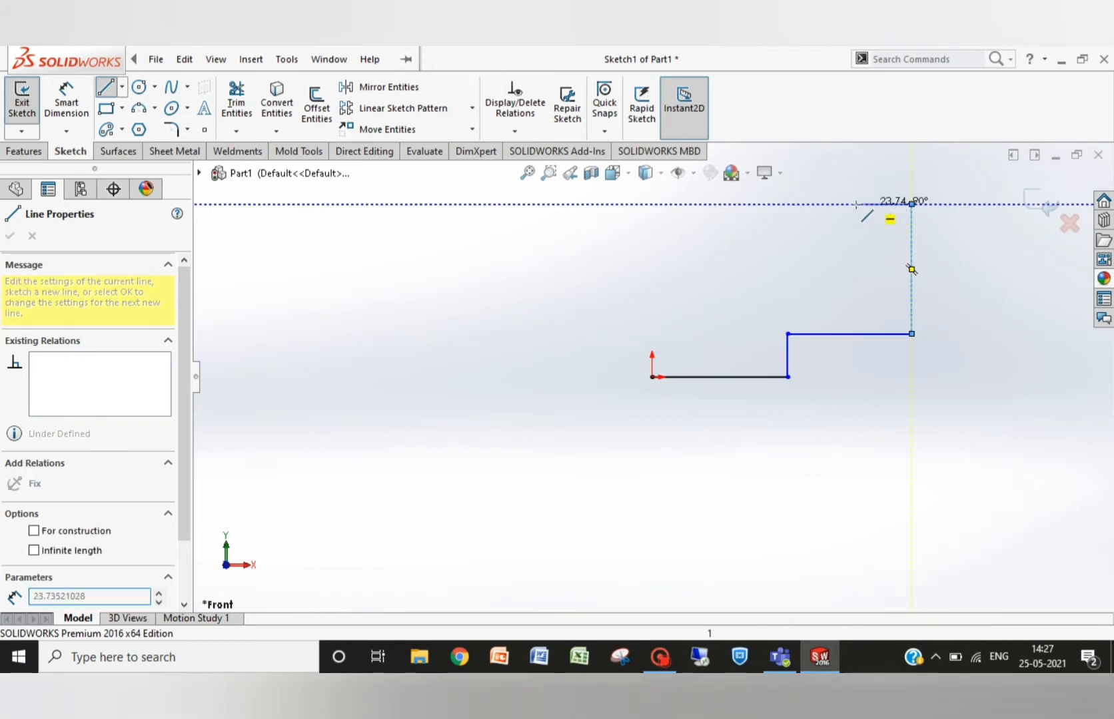
{"action": "left_click", "coordinate": [849, 204]}
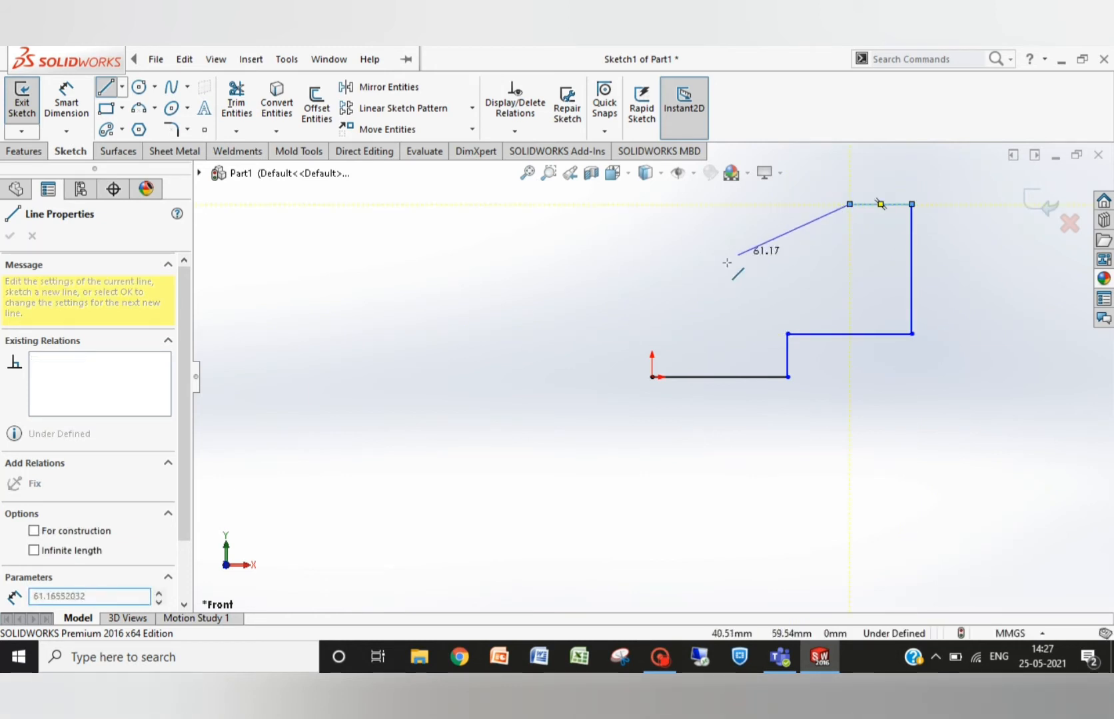
{"action": "left_click", "coordinate": [653, 308]}
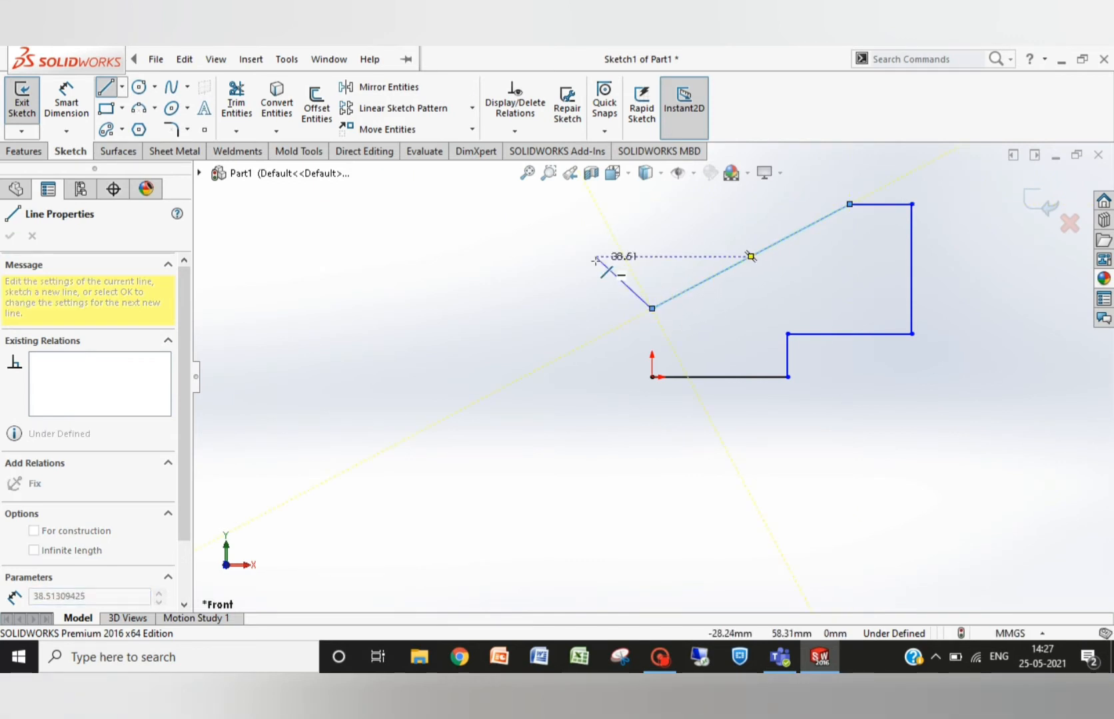
{"action": "key", "text": "Escape"}
{"action": "key", "text": "Escape"}
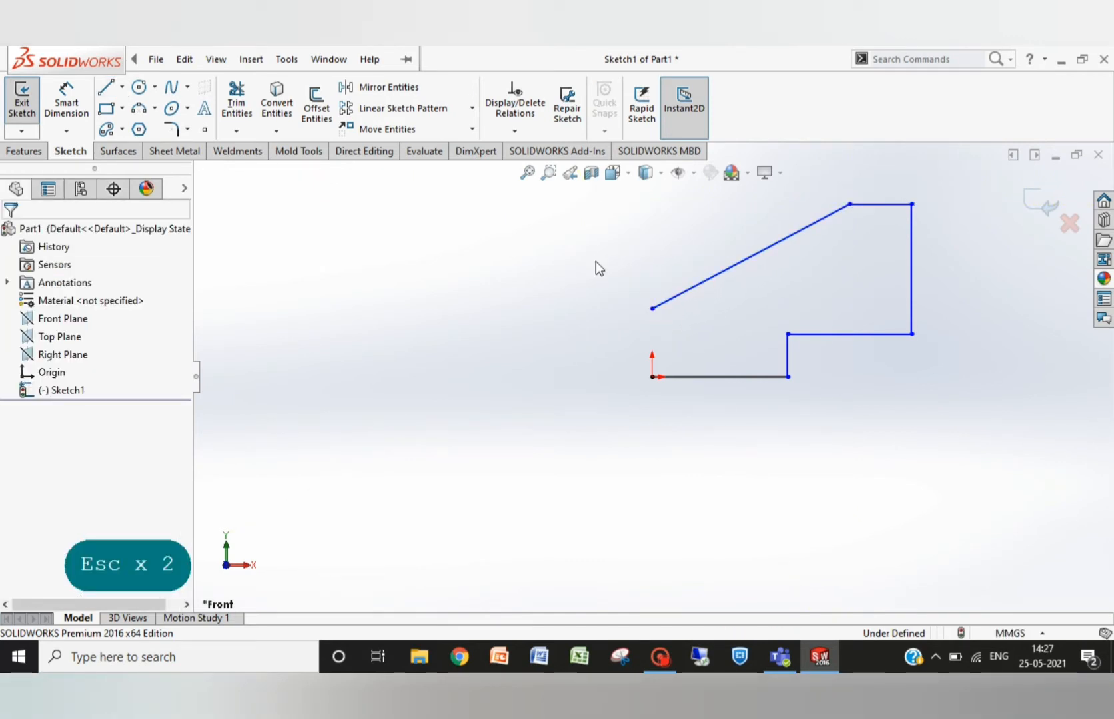
Reshape the profile by moving its side inward, the slope's upper end to about X 71.6, Y 82.1 mm and step corner to about X 38.5, Y 12.5 mm.
{"action": "left_click_drag", "start_coordinate": [789, 376], "coordinate": [730, 377]}
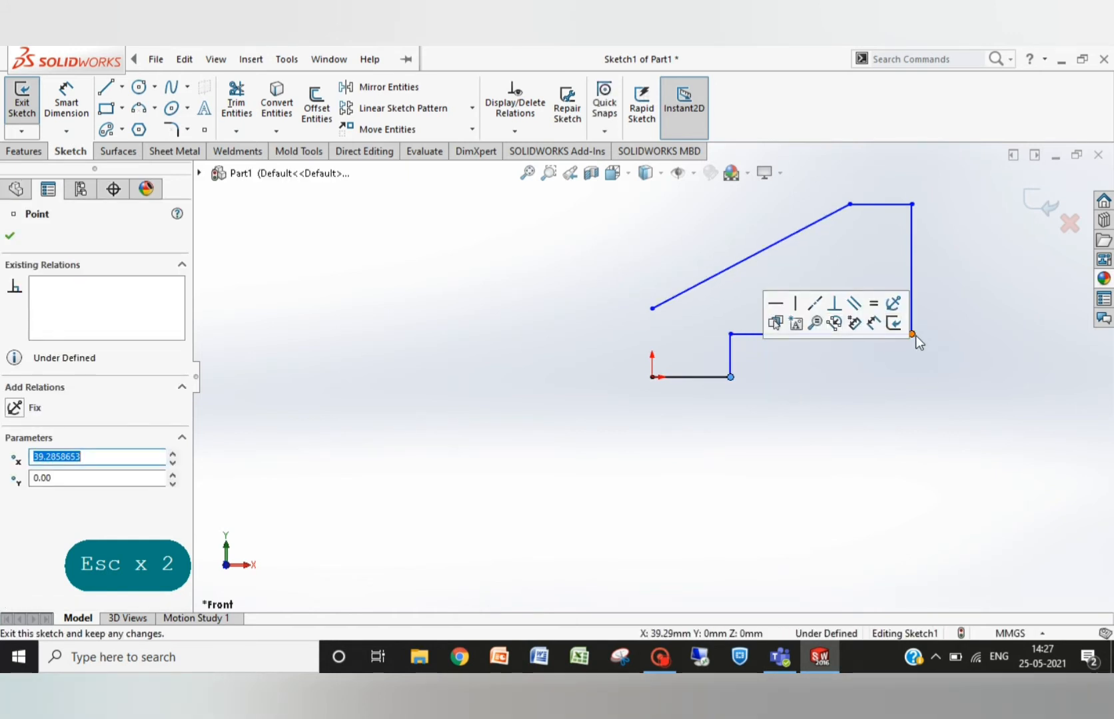
{"action": "left_click_drag", "start_coordinate": [912, 333], "coordinate": [874, 333]}
{"action": "mouse_move", "coordinate": [851, 205]}
{"action": "left_mouse_down"}
{"action": "mouse_move", "coordinate": [762, 214]}
{"action": "mouse_move", "coordinate": [794, 214]}
{"action": "left_mouse_up"}
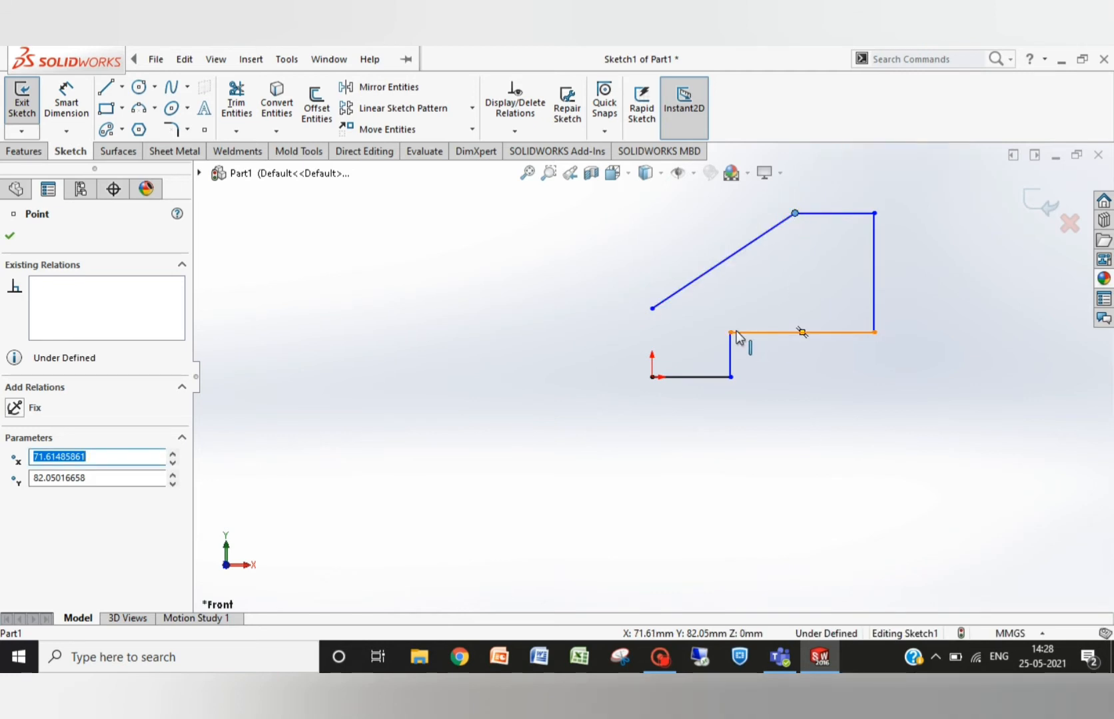
{"action": "left_click_drag", "start_coordinate": [733, 330], "coordinate": [729, 351]}
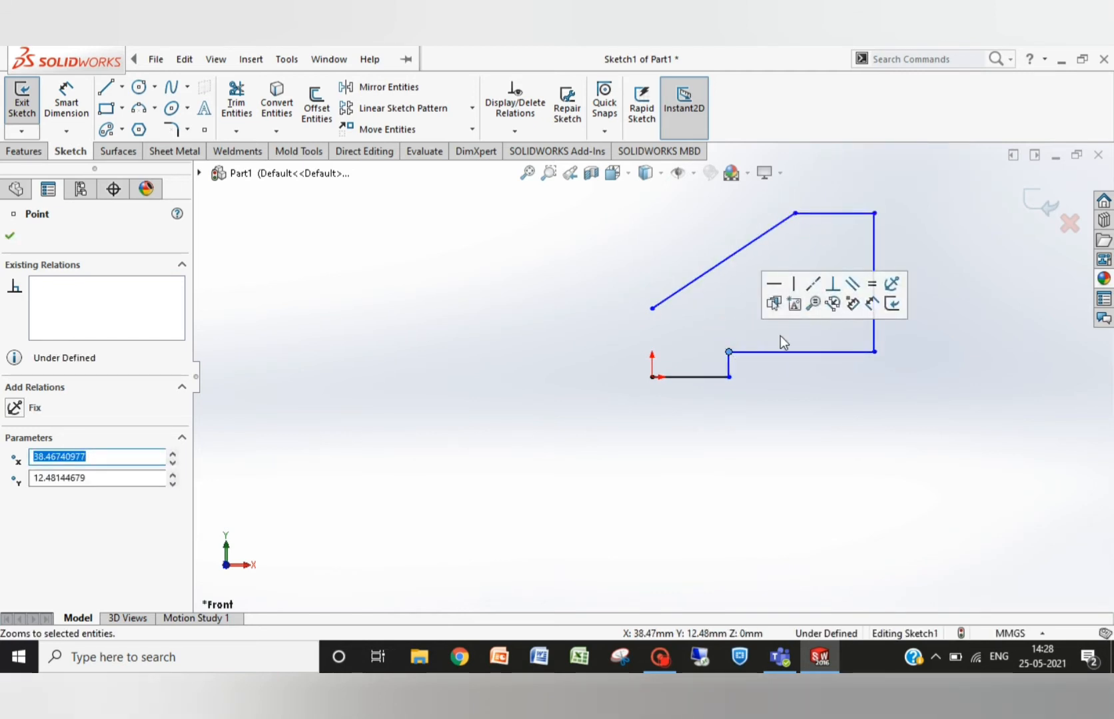
Dimension the bottom horizontal line starting at the origin as 40 mm with Smart Dimension.
{"action": "left_click", "coordinate": [701, 379]}
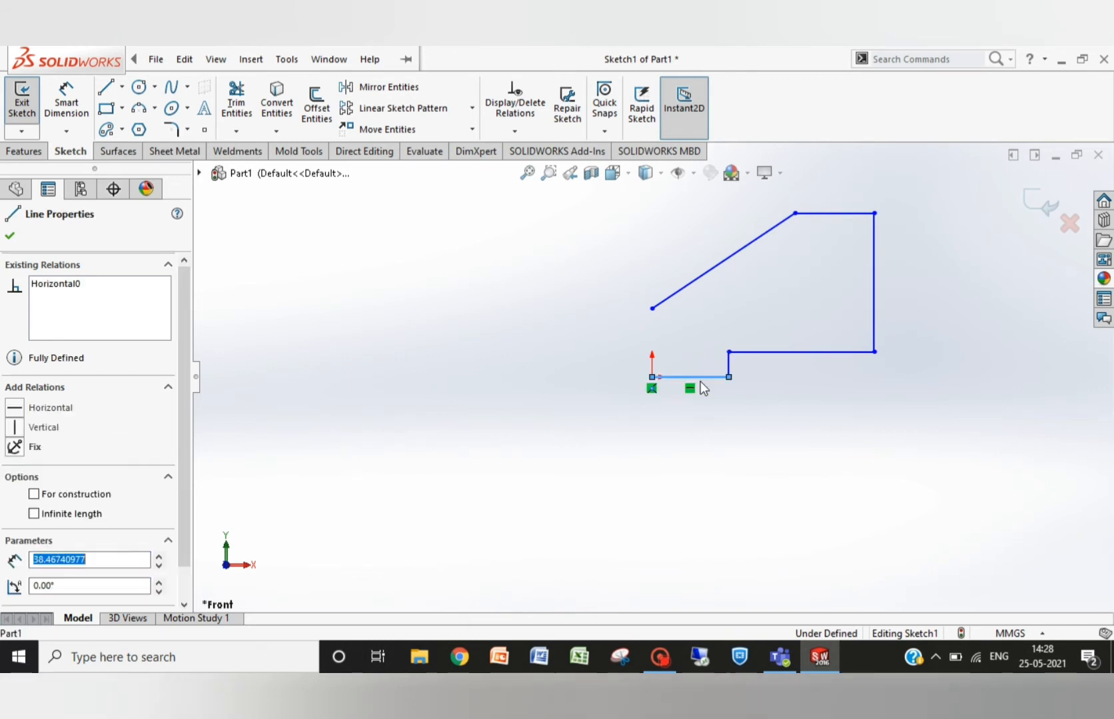
{"action": "left_click", "coordinate": [66, 96]}
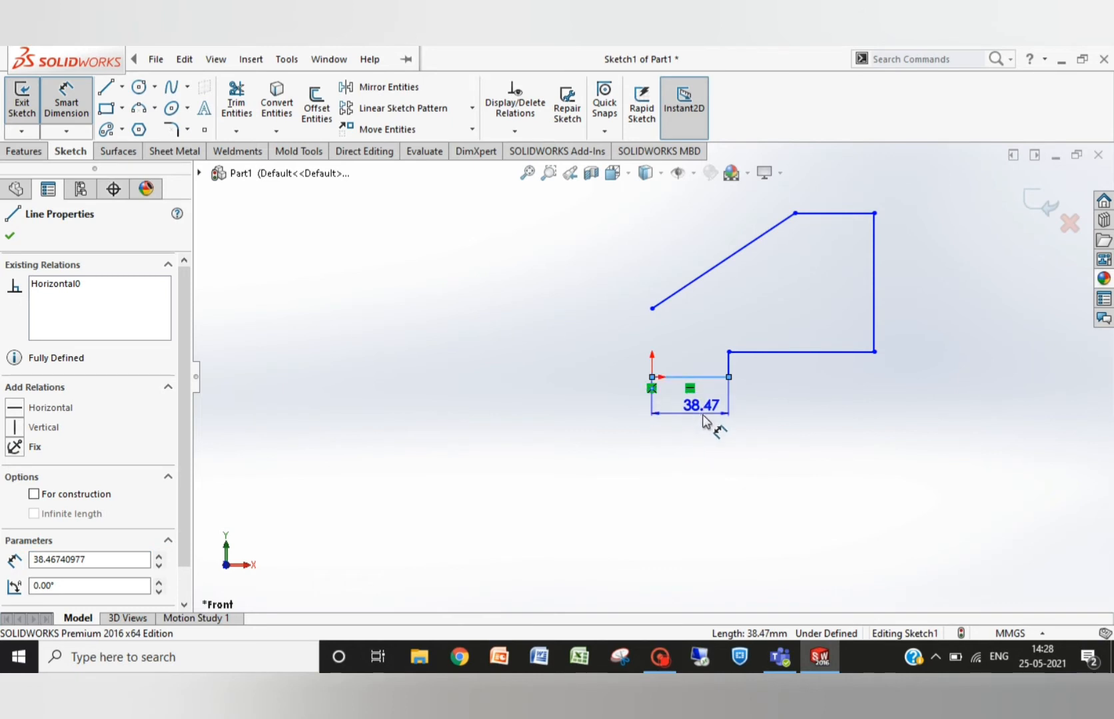
{"action": "left_click", "coordinate": [690, 415]}
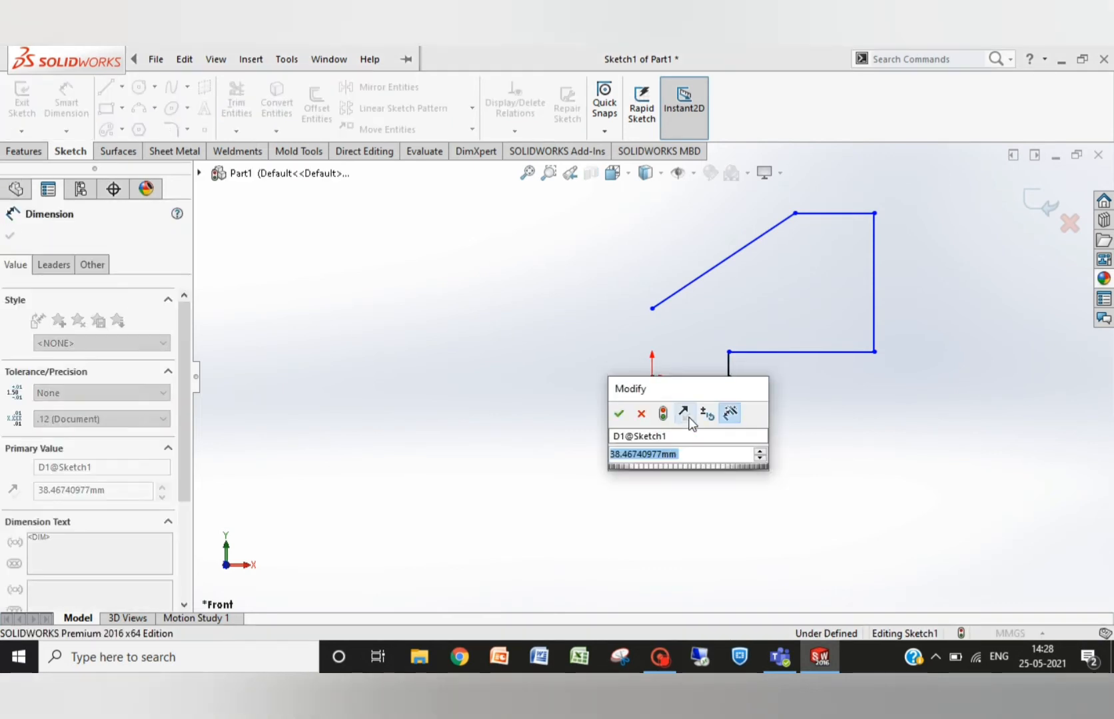
{"action": "type", "text": "40"}
{"action": "key", "text": "Return"}
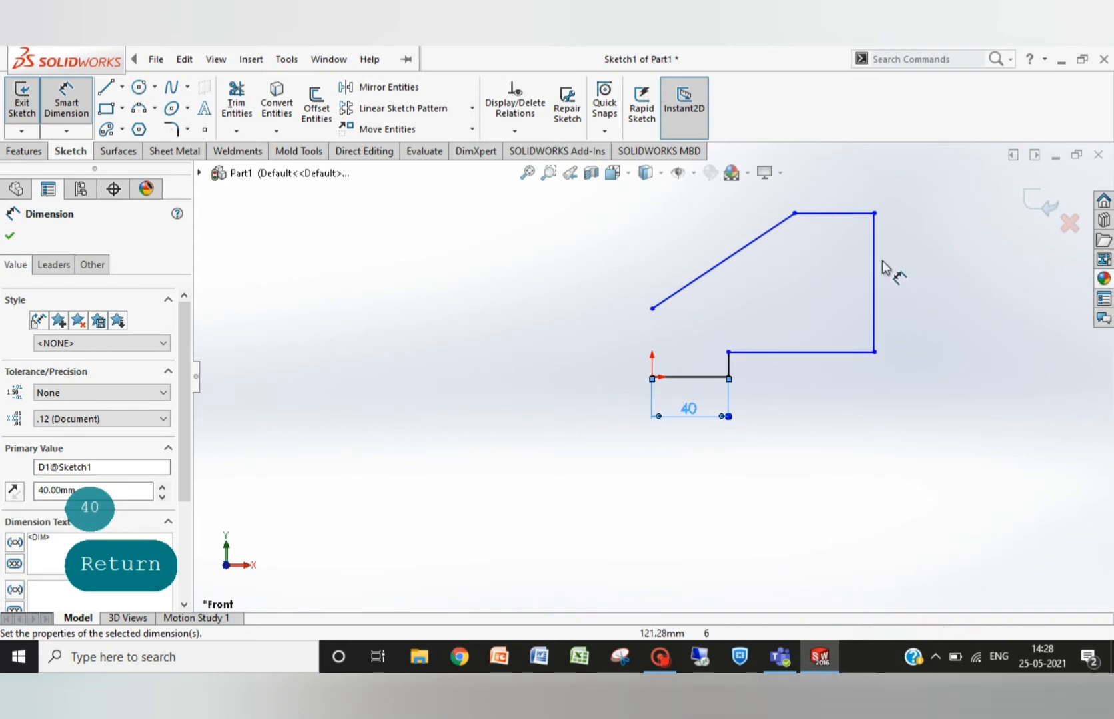
Dimension the long vertical side and the horizontal line of the raised step at 70 mm each.
{"action": "left_click", "coordinate": [877, 292]}
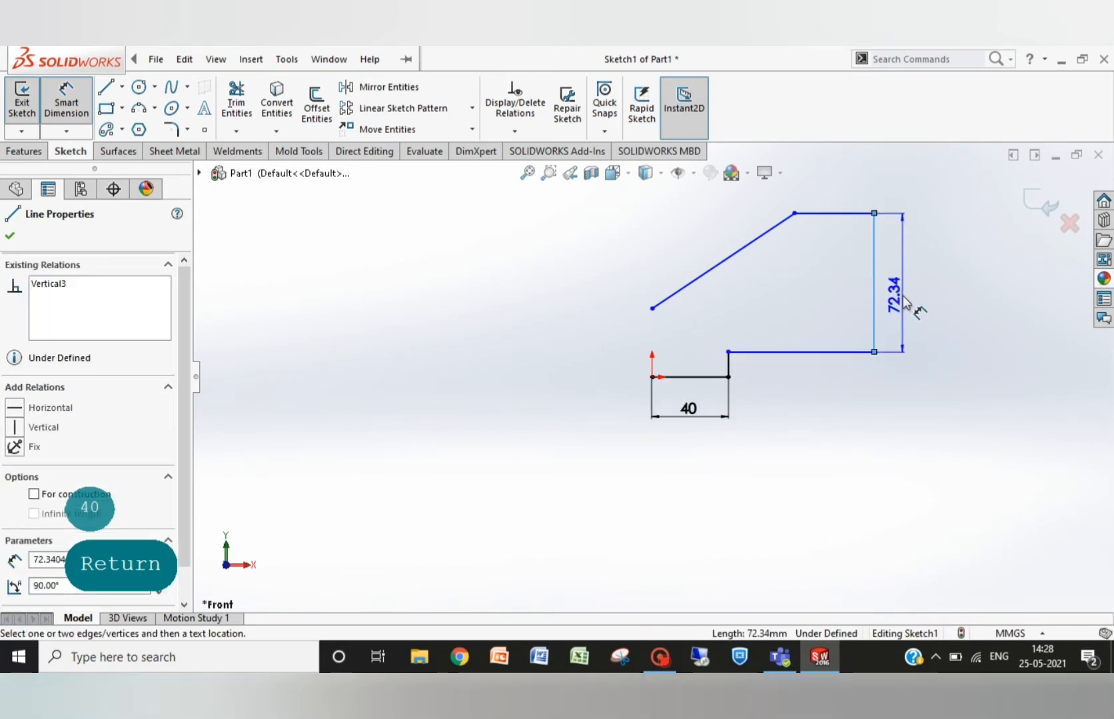
{"action": "left_click", "coordinate": [903, 296]}
{"action": "type", "text": "70"}
{"action": "key", "text": "Return"}
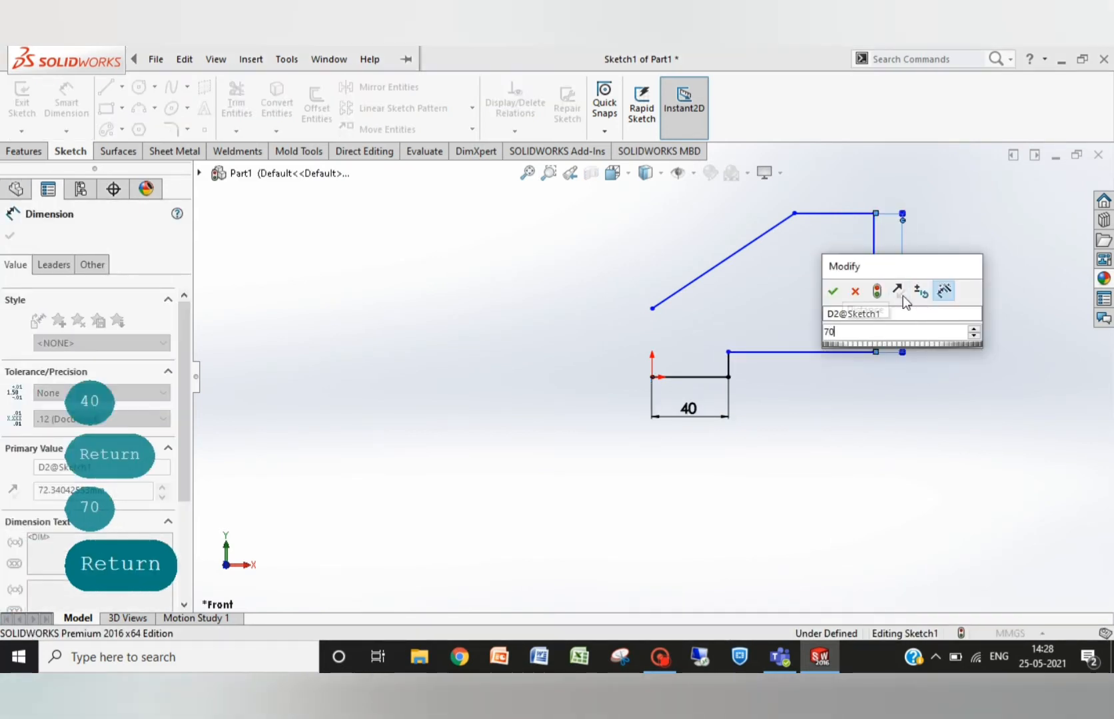
{"action": "left_click", "coordinate": [809, 352]}
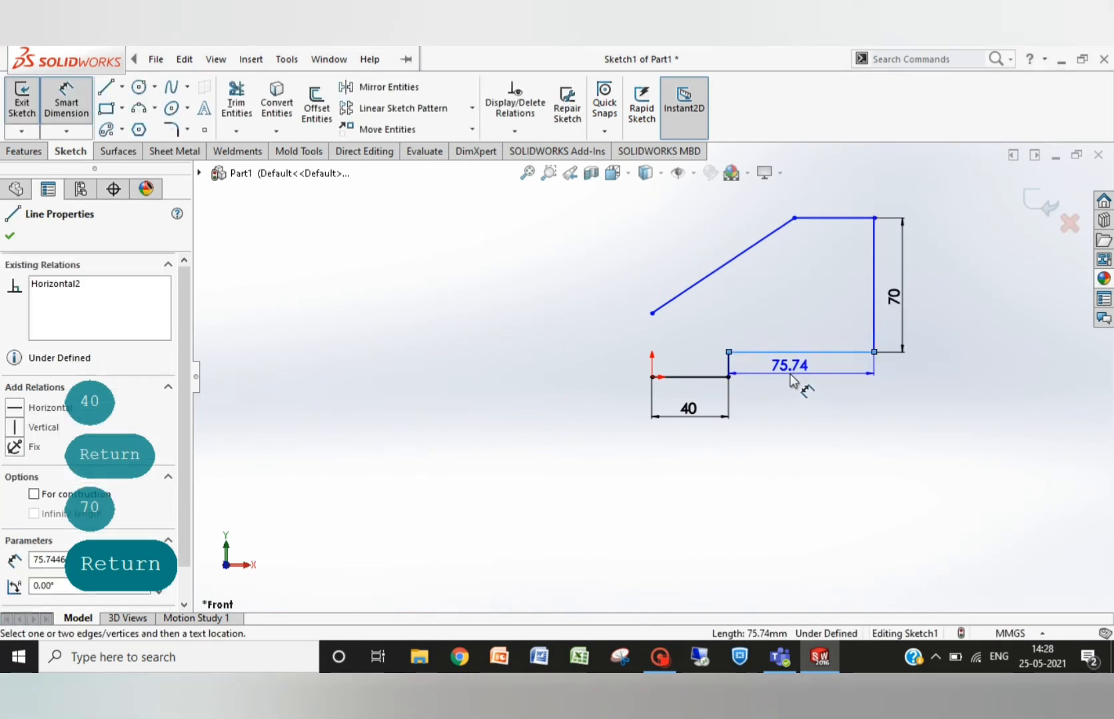
{"action": "left_click", "coordinate": [792, 381]}
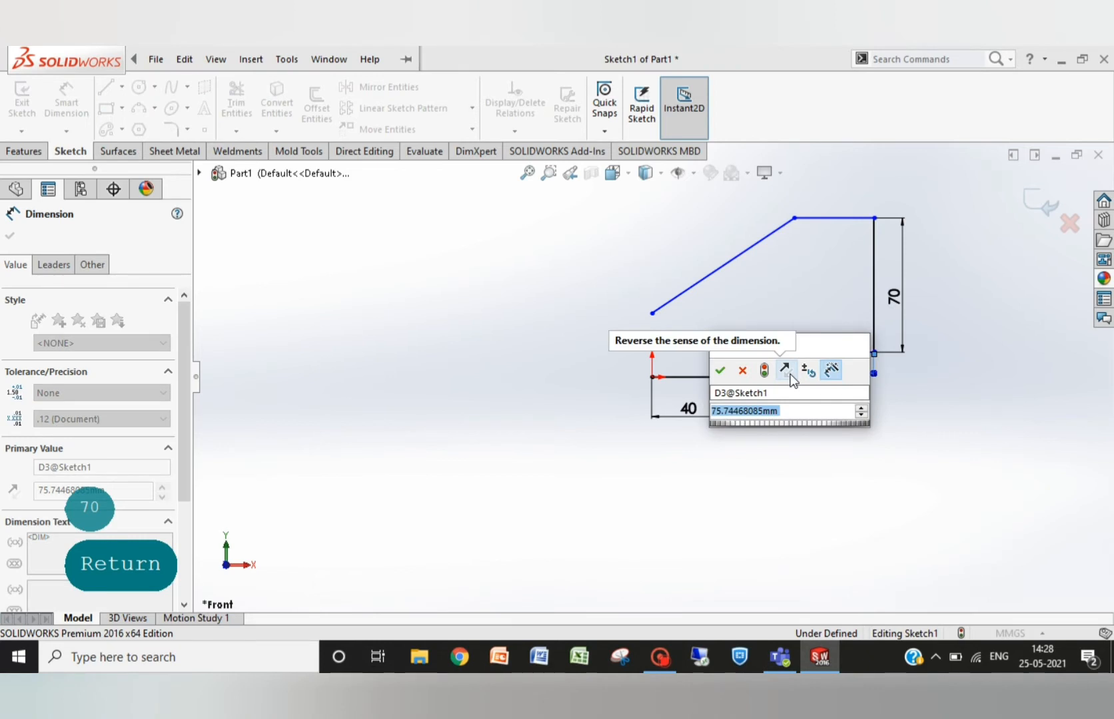
{"action": "type", "text": "70"}
{"action": "key", "text": "Return"}
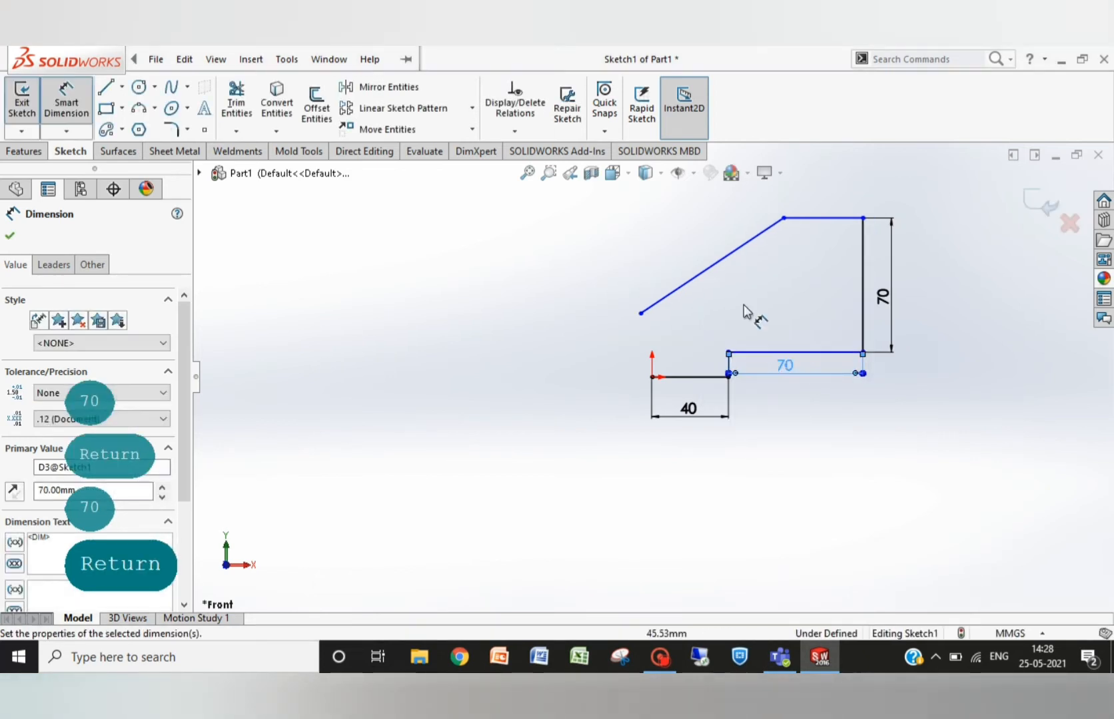
Add a horizontal dimension between the two ends of the sloping line.
{"action": "left_click", "coordinate": [727, 256]}
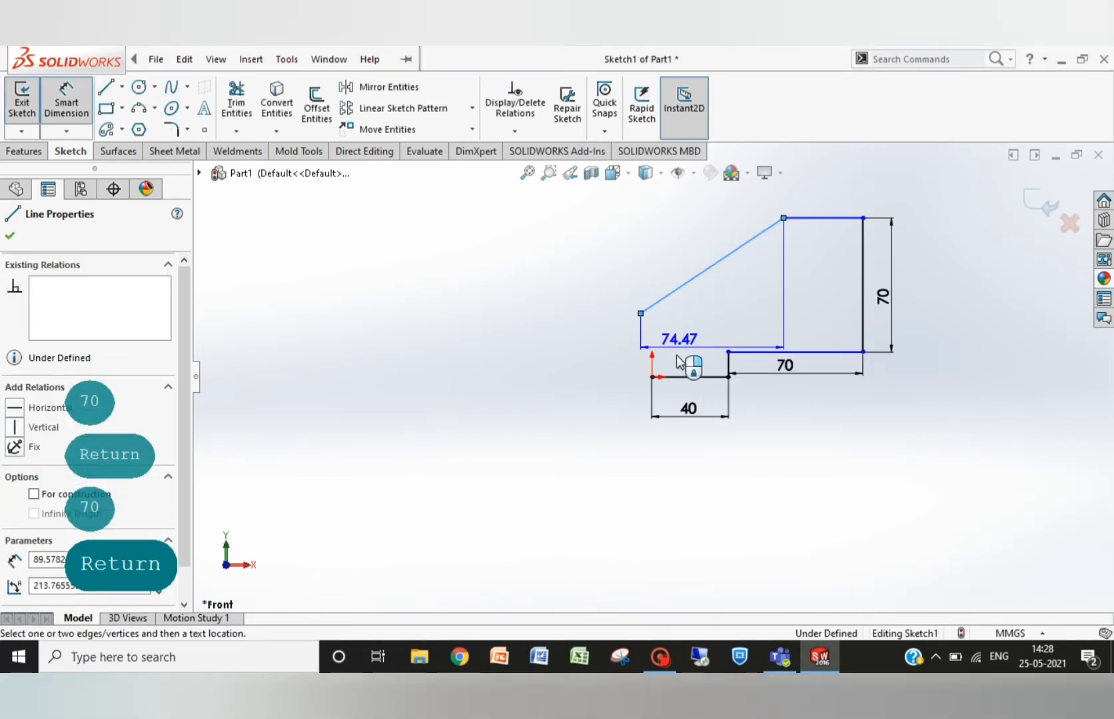
{"action": "left_click", "coordinate": [651, 363]}
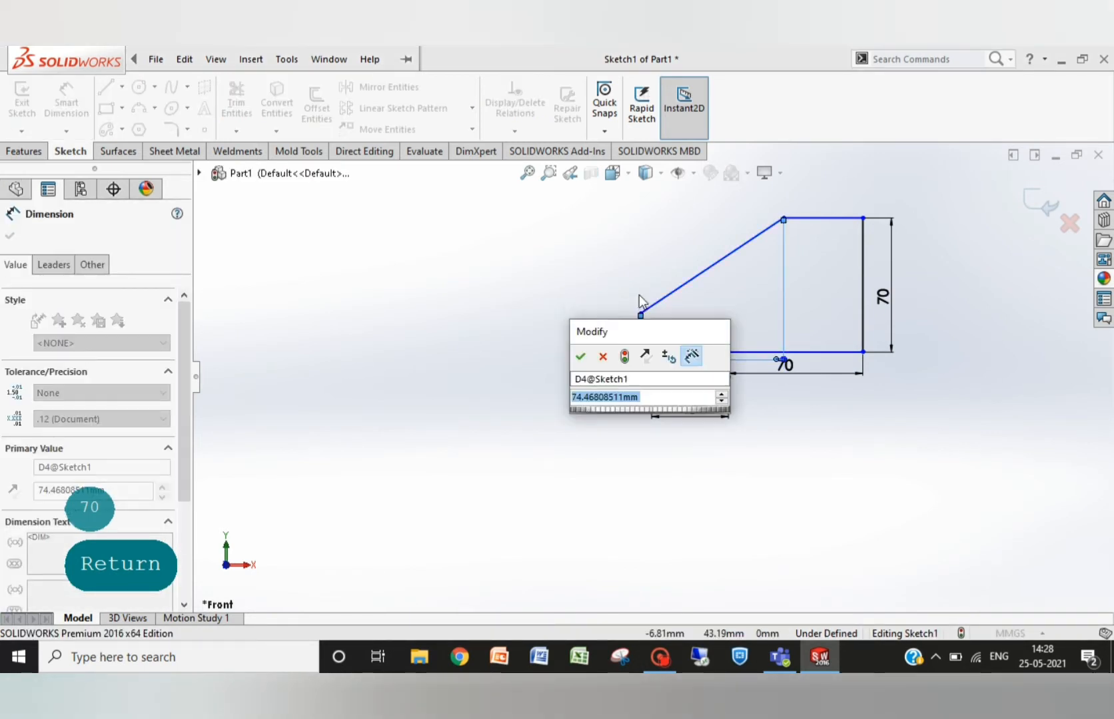
{"action": "key", "text": "Escape"}
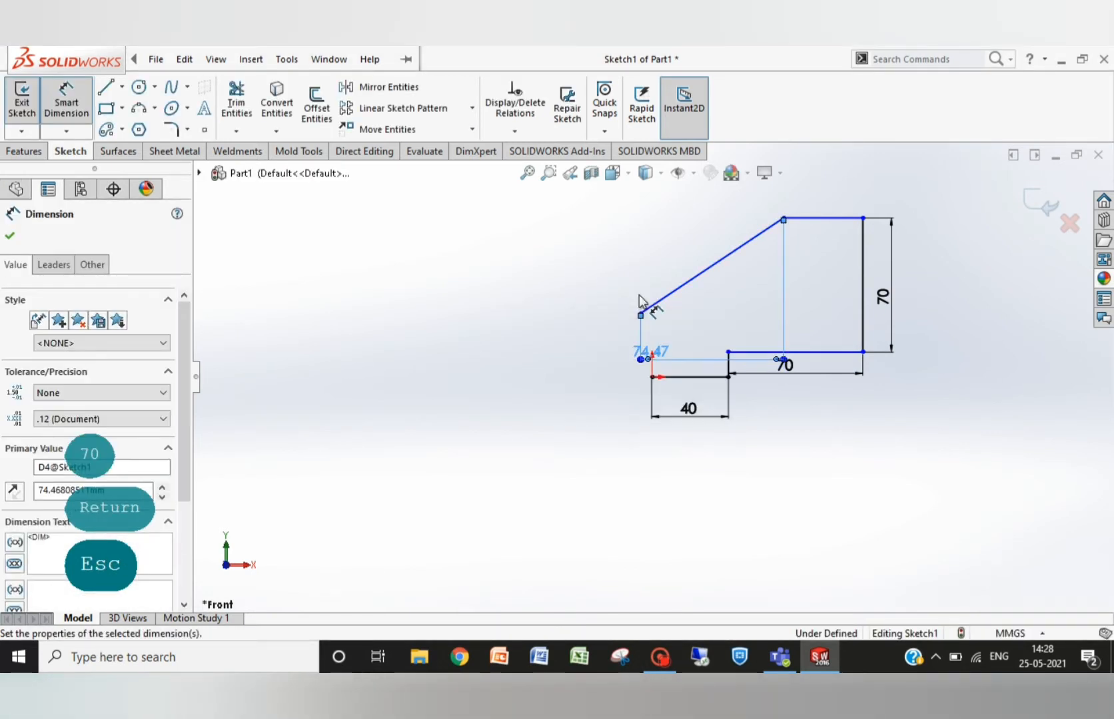
Delete the horizontal dimension of the sloping line.
{"action": "key", "text": "ctrl+z"}
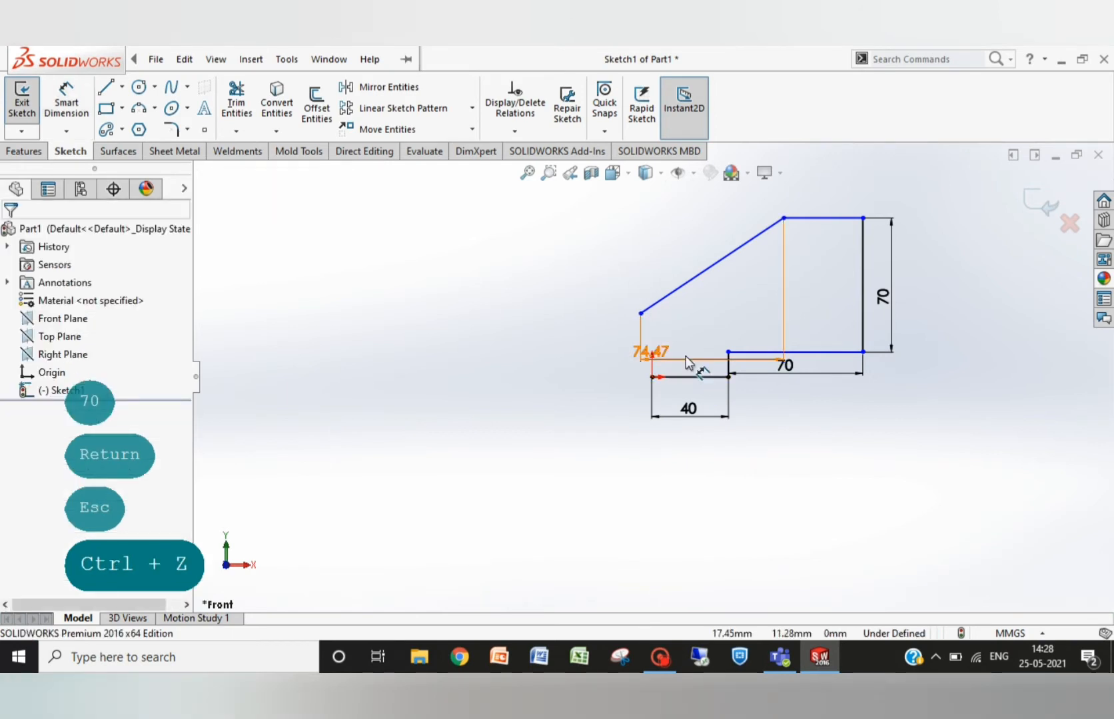
{"action": "left_click", "coordinate": [687, 359]}
{"action": "key", "text": "Escape"}
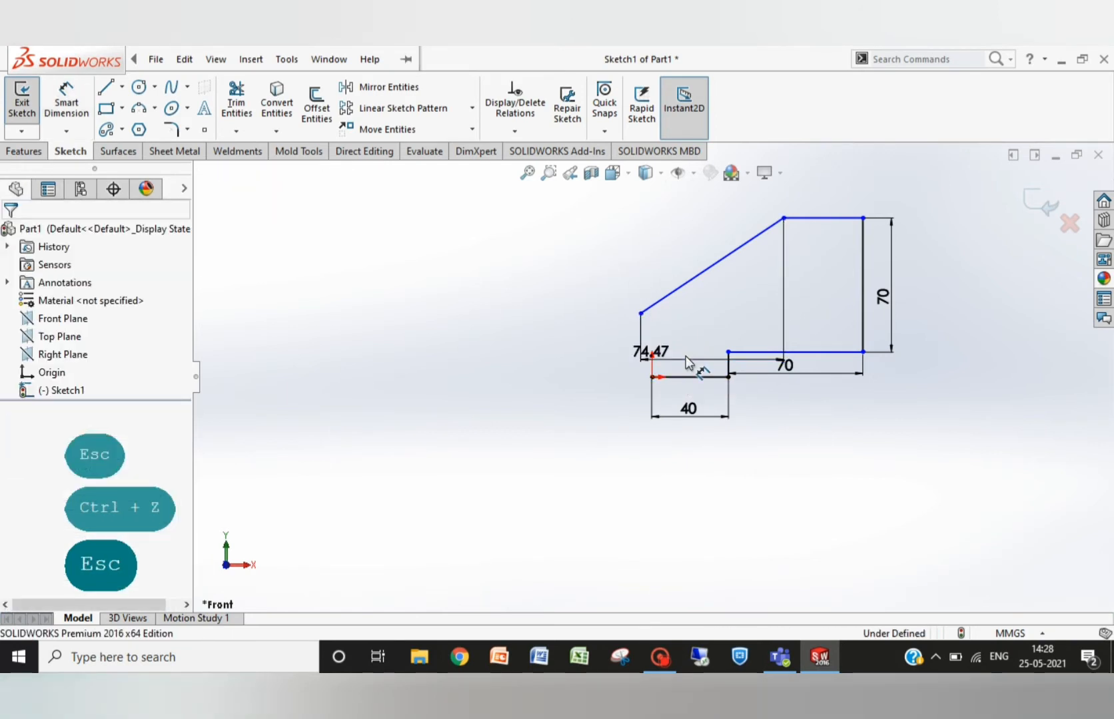
{"action": "key", "text": "Delete"}
{"action": "key", "text": "Escape"}
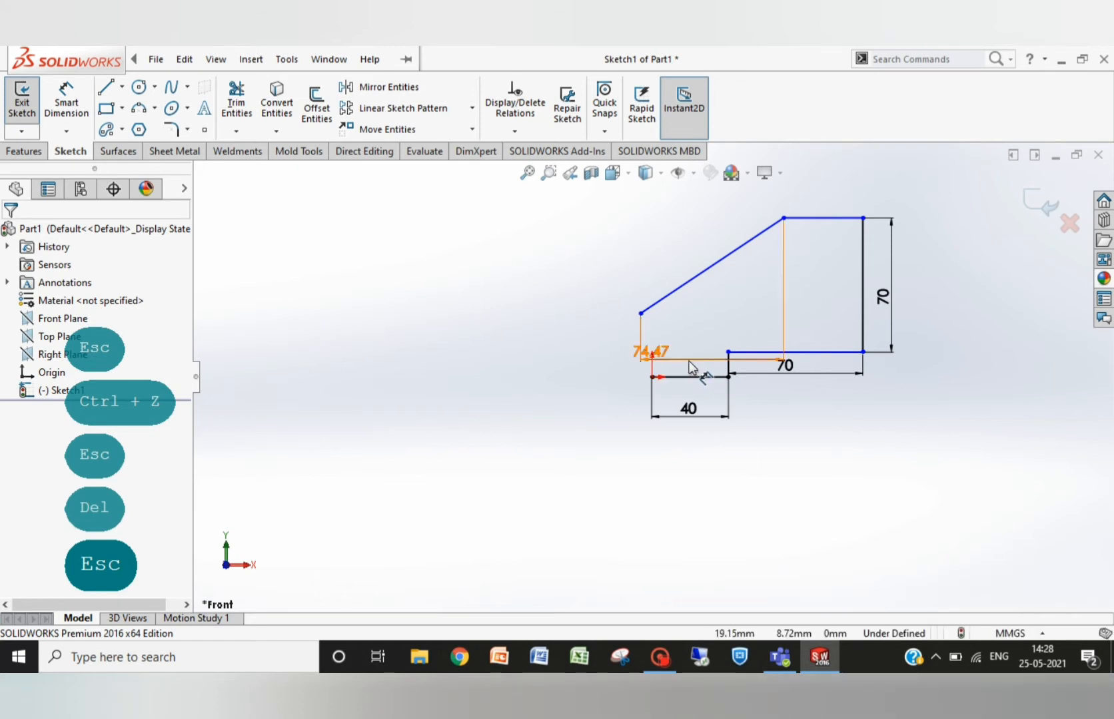
{"action": "left_click", "coordinate": [690, 361]}
{"action": "right_click", "coordinate": [689, 362]}
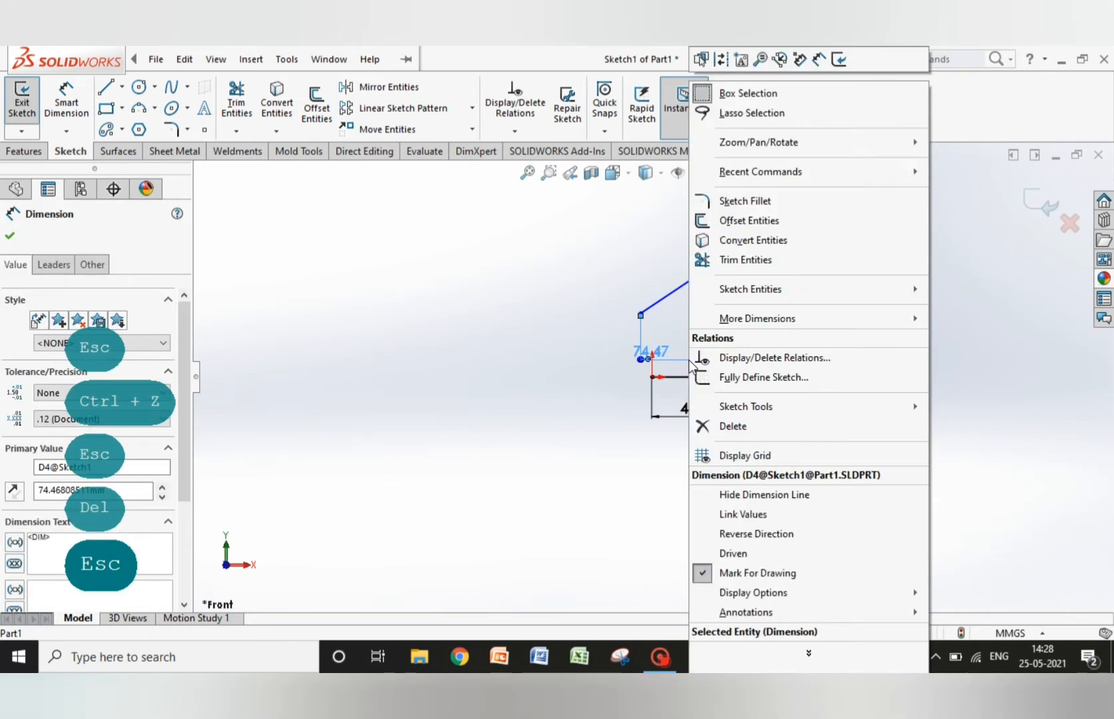
{"action": "left_click", "coordinate": [736, 427]}
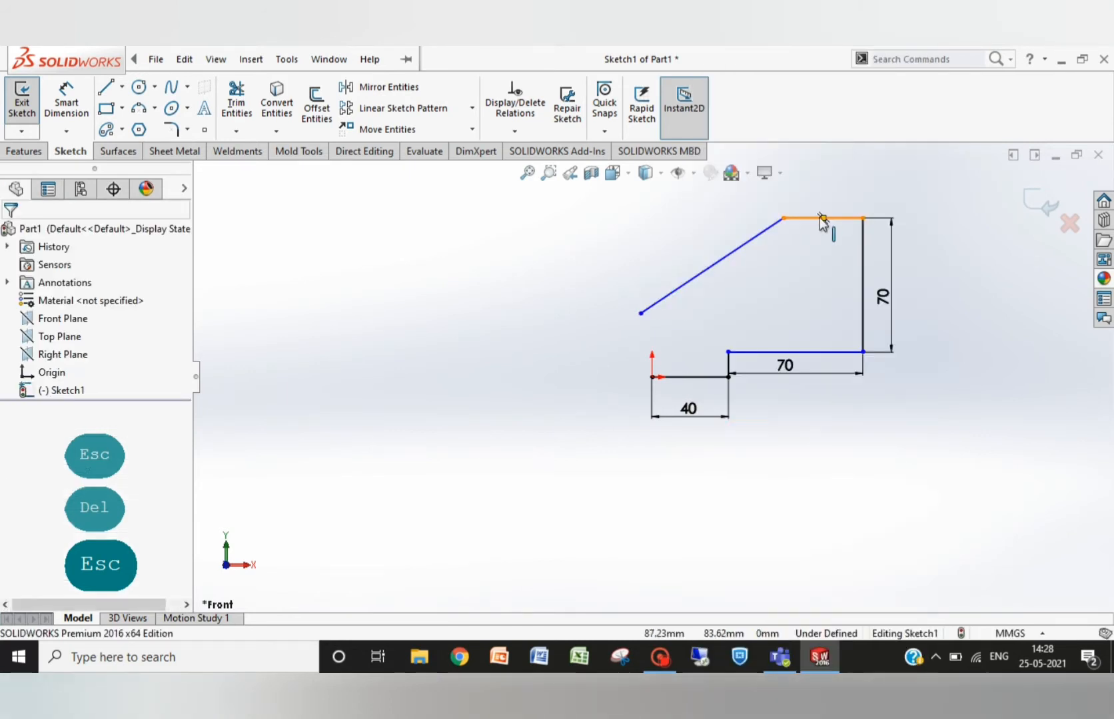
Dimension the short top horizontal line as 20 mm.
{"action": "left_click", "coordinate": [821, 220]}
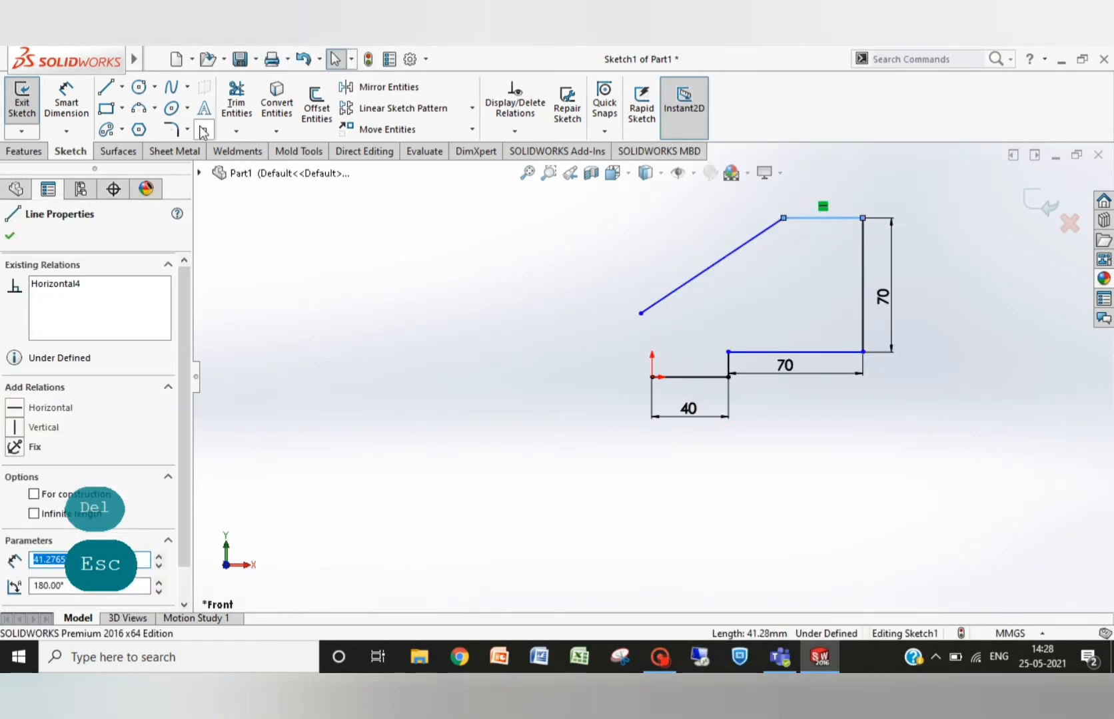
{"action": "left_click", "coordinate": [71, 95]}
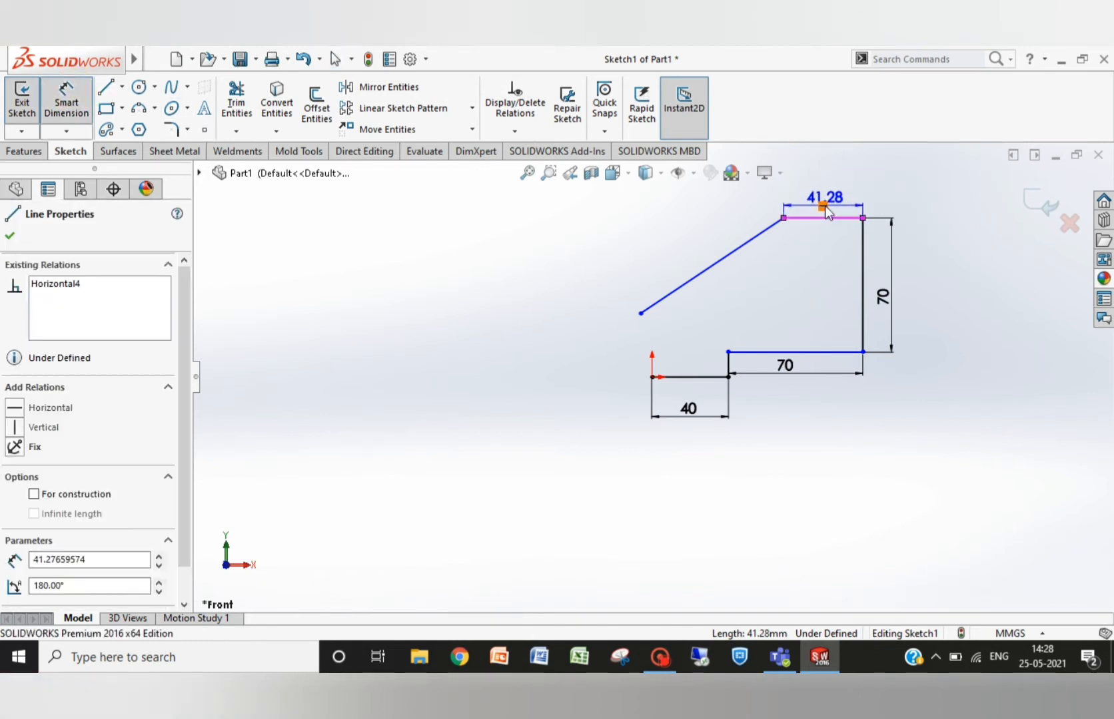
{"action": "left_click", "coordinate": [831, 203]}
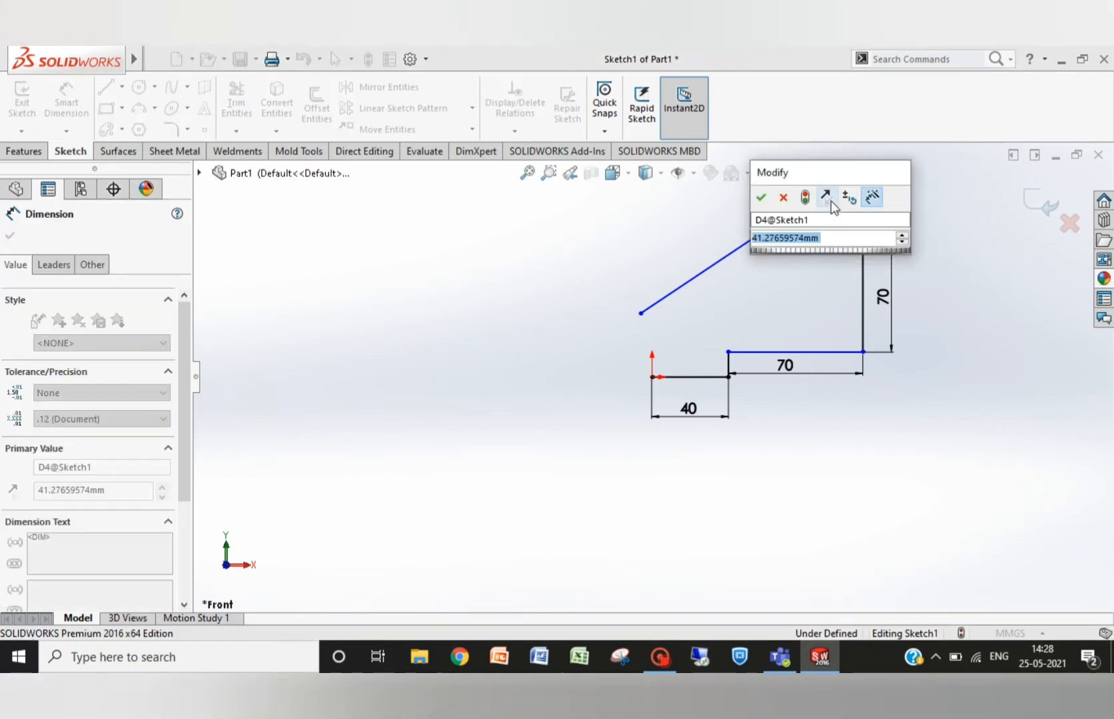
{"action": "type", "text": "20"}
{"action": "key", "text": "Return"}
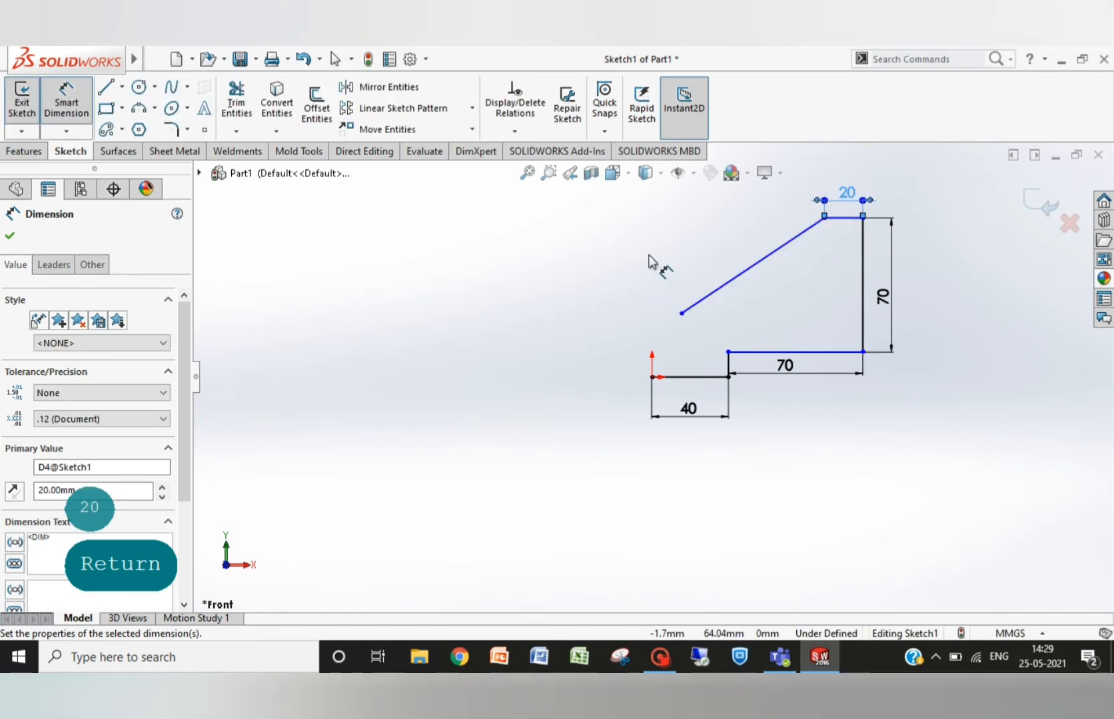
Dimension the angle between the sloping line and the long vertical side as 60°.
{"action": "left_click", "coordinate": [697, 303]}
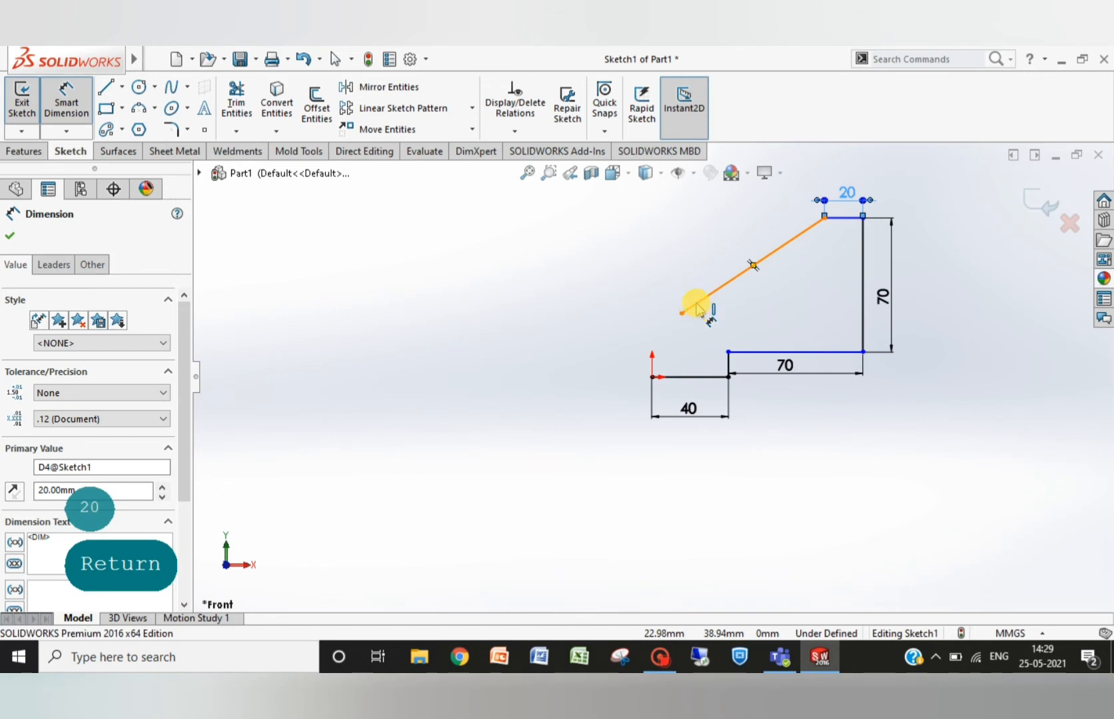
{"action": "left_click", "coordinate": [863, 320]}
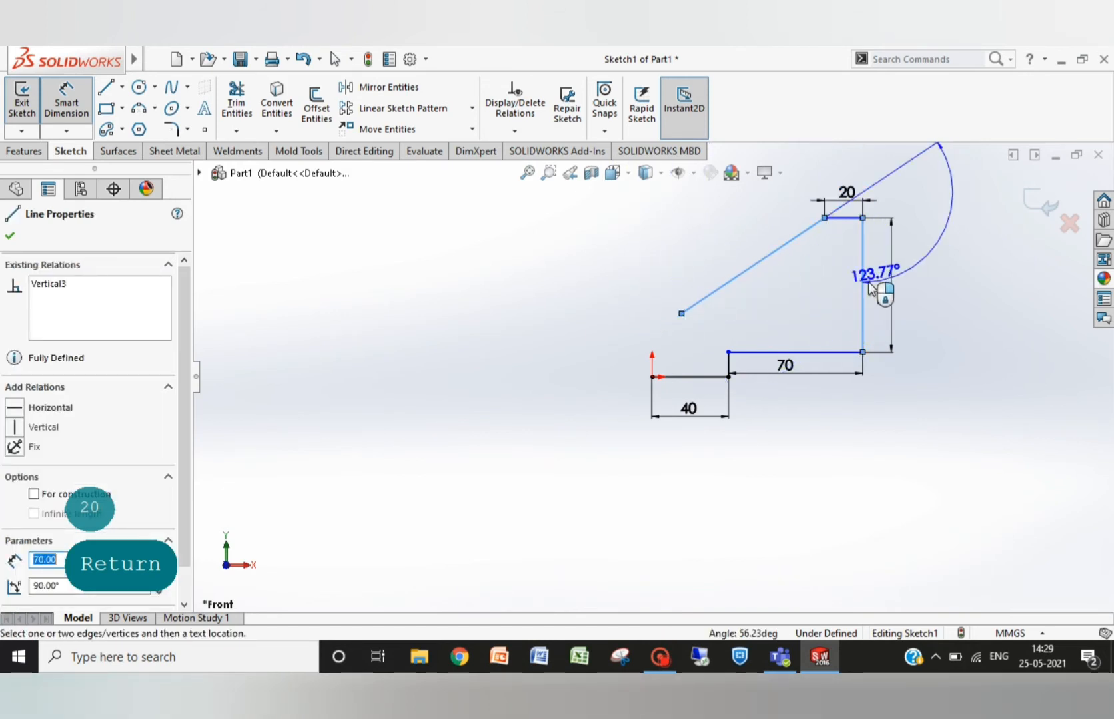
{"action": "left_click", "coordinate": [837, 295]}
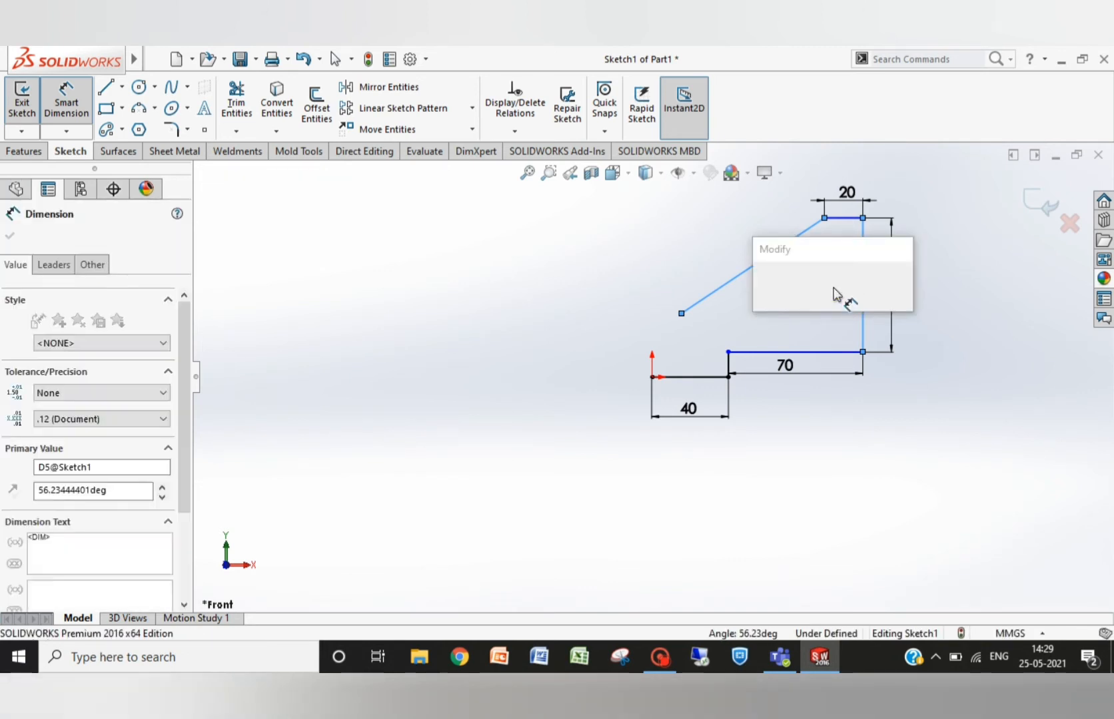
{"action": "type", "text": "60"}
{"action": "key", "text": "Return"}
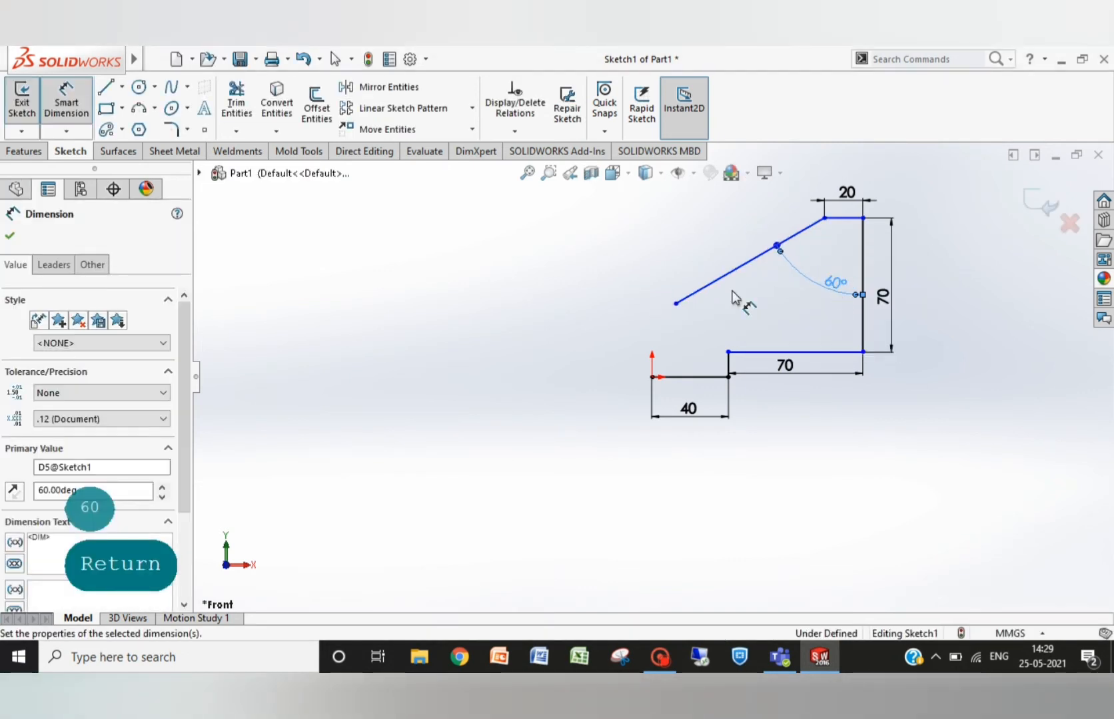
{"action": "key", "text": "Escape"}
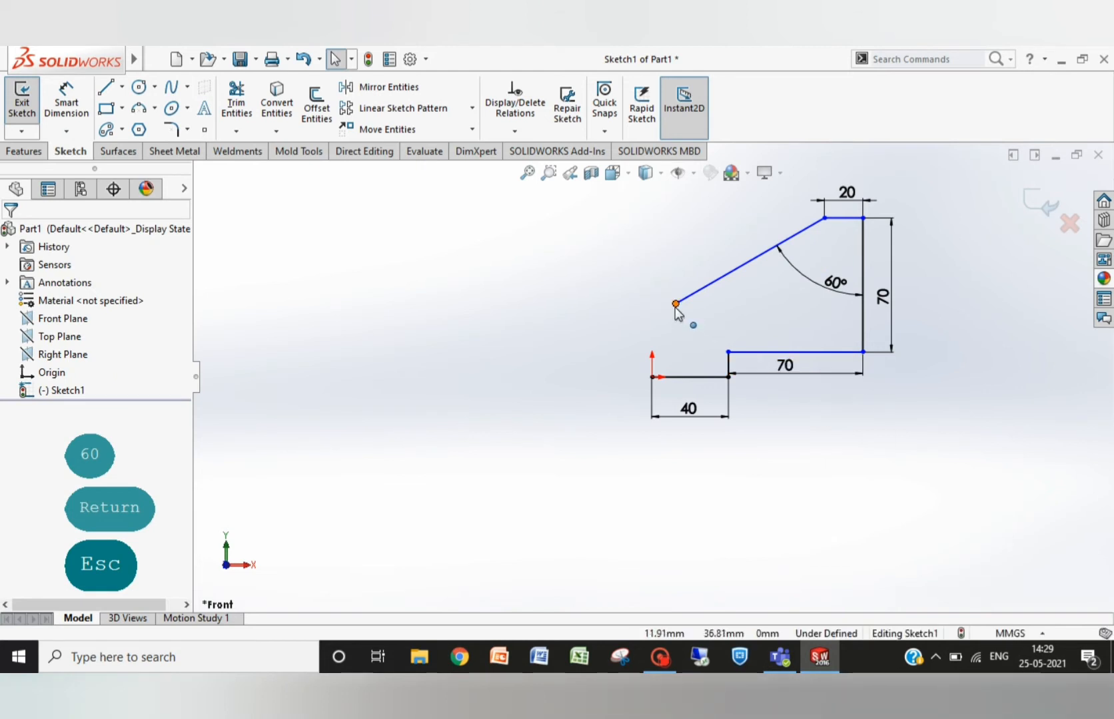
Move the sloping line's free end above the origin and shift the step's inner corner below the 40 mm line.
{"action": "mouse_move", "coordinate": [674, 306]}
{"action": "left_mouse_down"}
{"action": "mouse_move", "coordinate": [641, 330]}
{"action": "mouse_move", "coordinate": [651, 315]}
{"action": "left_mouse_up"}
{"action": "key", "text": "Escape"}
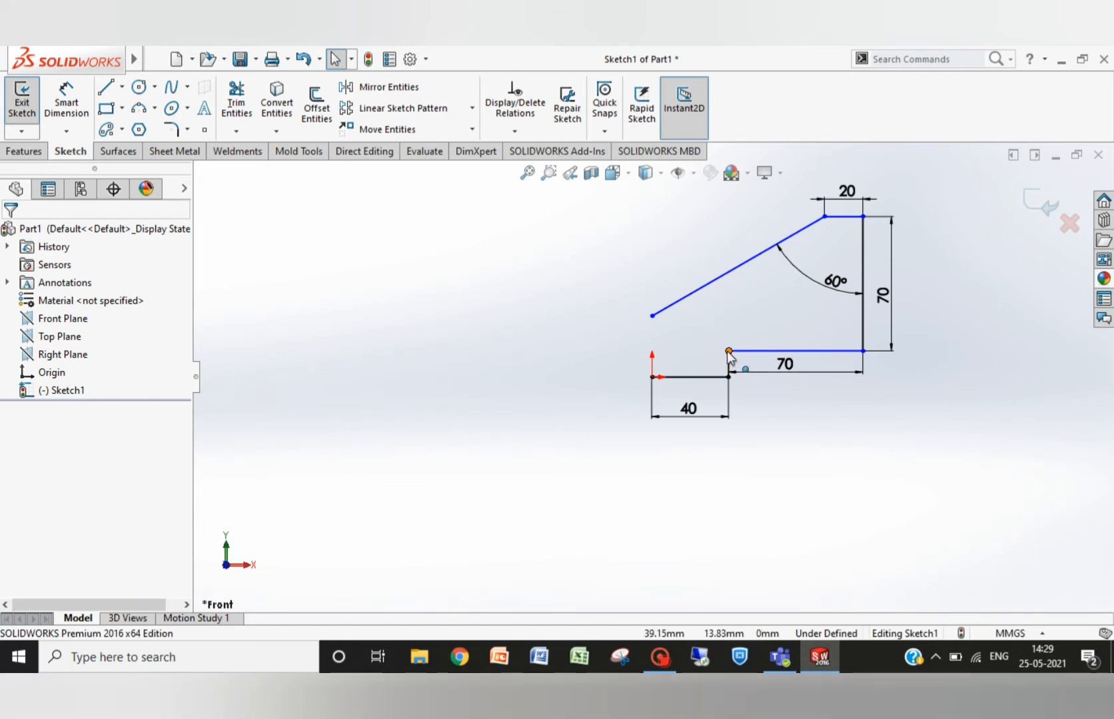
{"action": "mouse_move", "coordinate": [729, 351]}
{"action": "left_mouse_down"}
{"action": "mouse_move", "coordinate": [726, 415]}
{"action": "mouse_move", "coordinate": [728, 398]}
{"action": "left_mouse_up"}
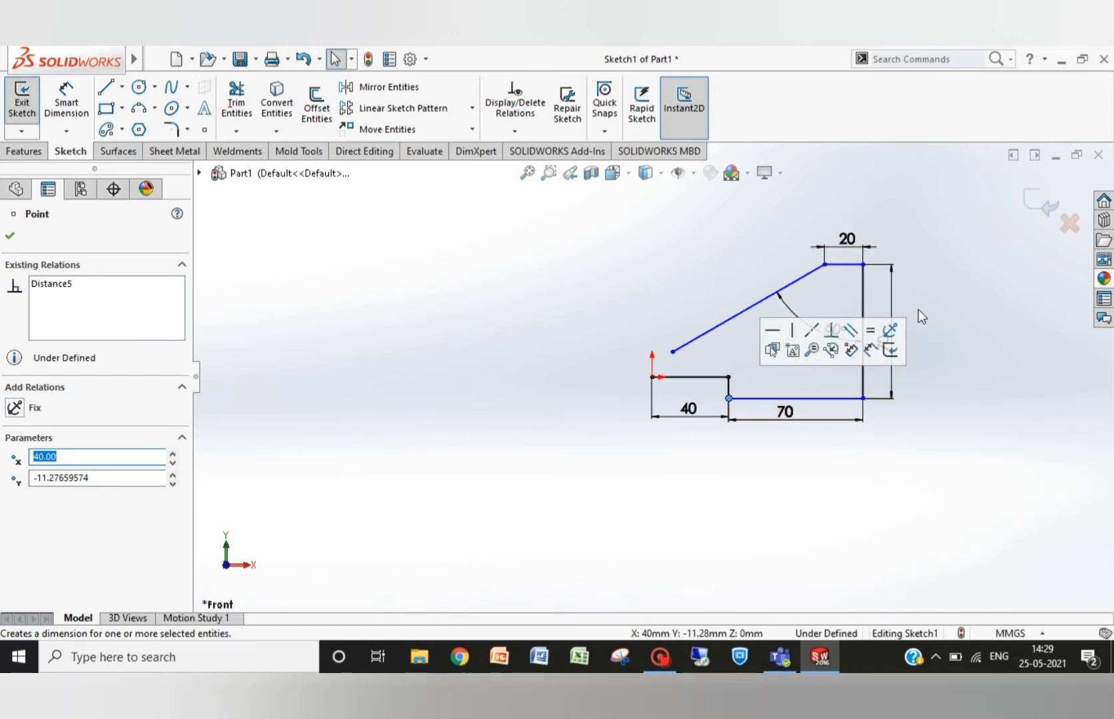
{"action": "mouse_move", "coordinate": [727, 399]}
{"action": "left_mouse_down"}
{"action": "mouse_move", "coordinate": [727, 347]}
{"action": "mouse_move", "coordinate": [730, 409]}
{"action": "mouse_move", "coordinate": [726, 311]}
{"action": "mouse_move", "coordinate": [735, 411]}
{"action": "mouse_move", "coordinate": [736, 321]}
{"action": "mouse_move", "coordinate": [739, 402]}
{"action": "left_mouse_up"}
{"action": "key", "text": "Escape"}
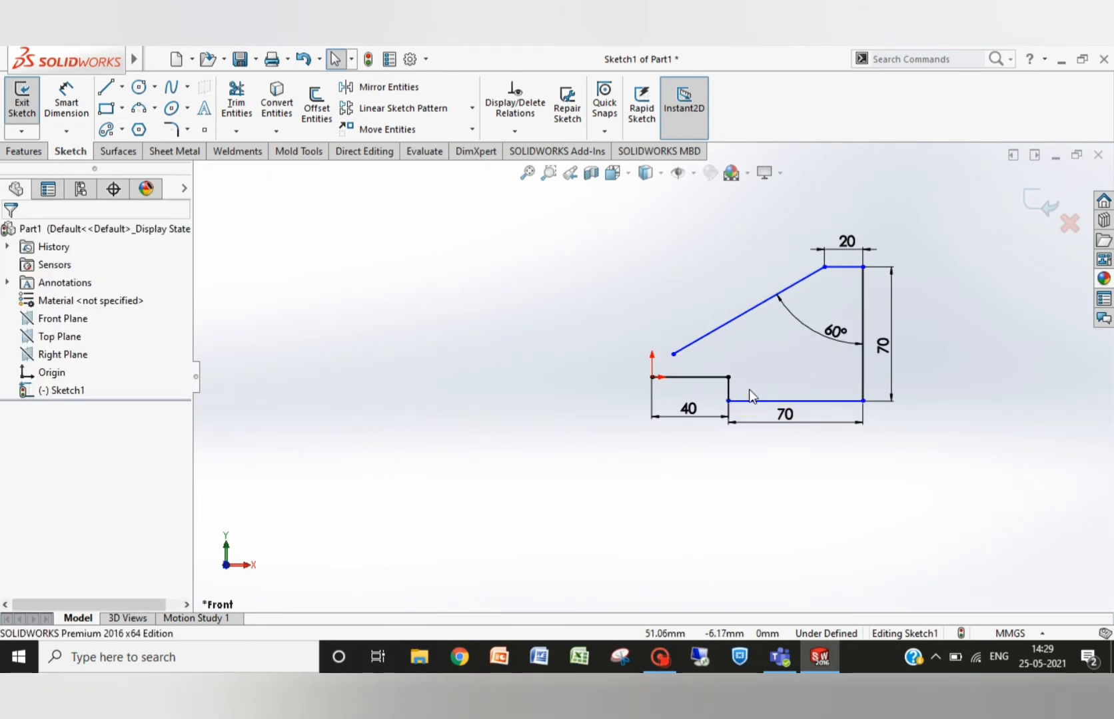
Dimension the short vertical line of the step as 20 mm.
{"action": "left_click", "coordinate": [729, 388]}
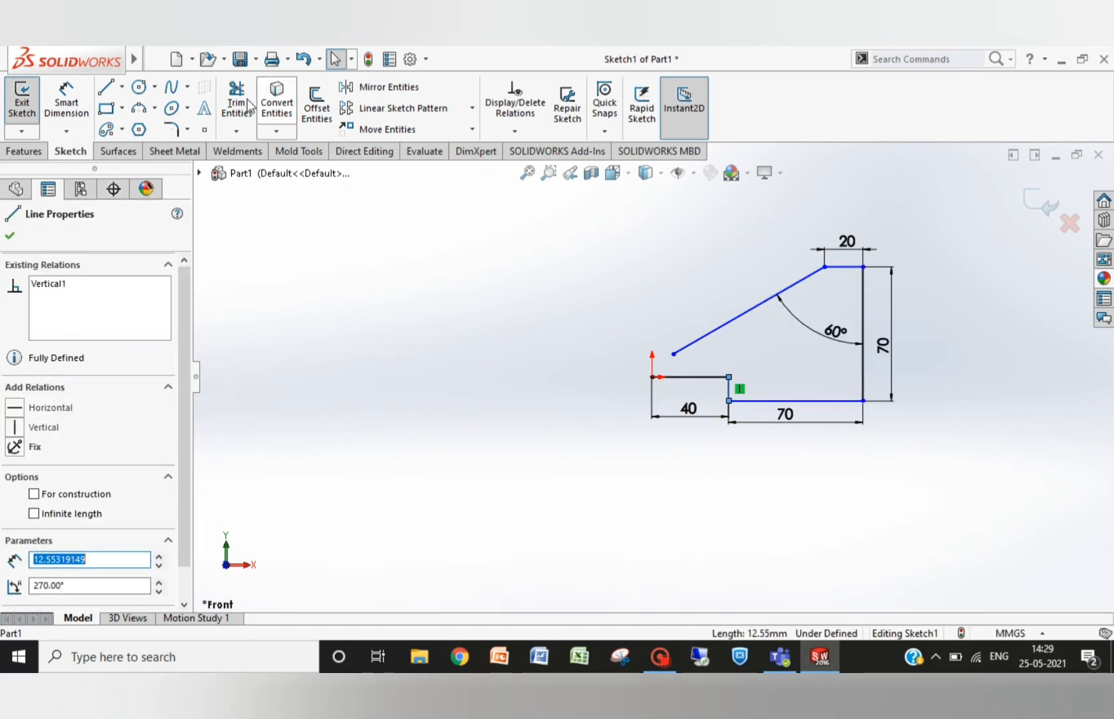
{"action": "left_click", "coordinate": [66, 100]}
{"action": "left_click", "coordinate": [728, 388]}
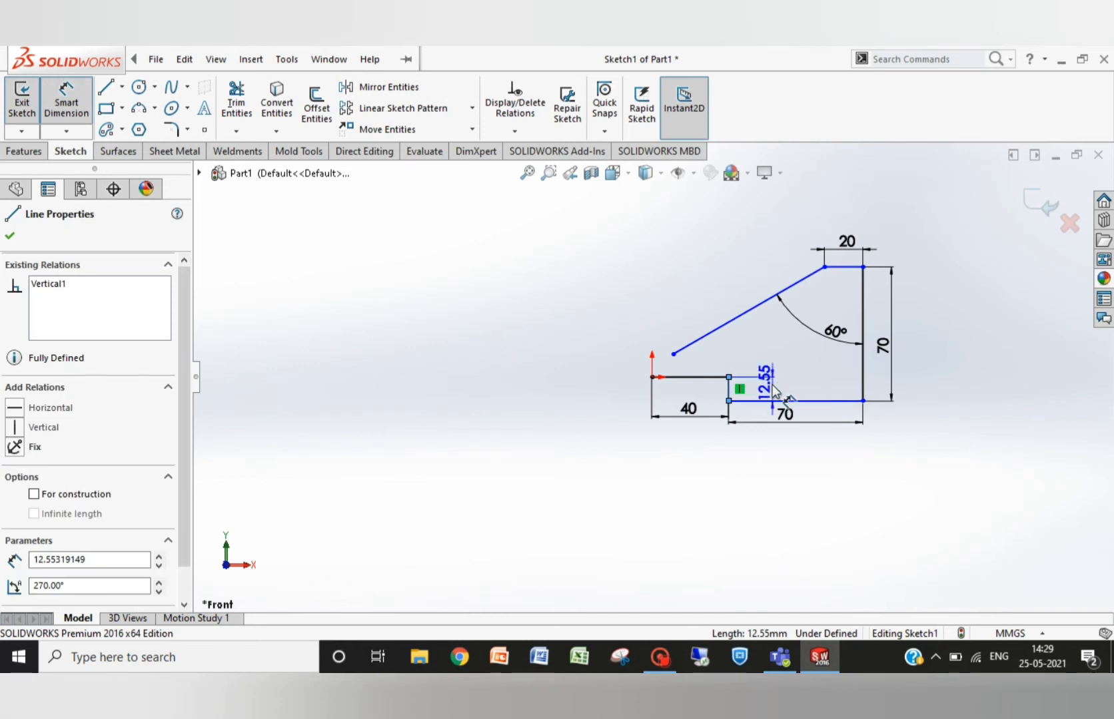
{"action": "left_click", "coordinate": [760, 383]}
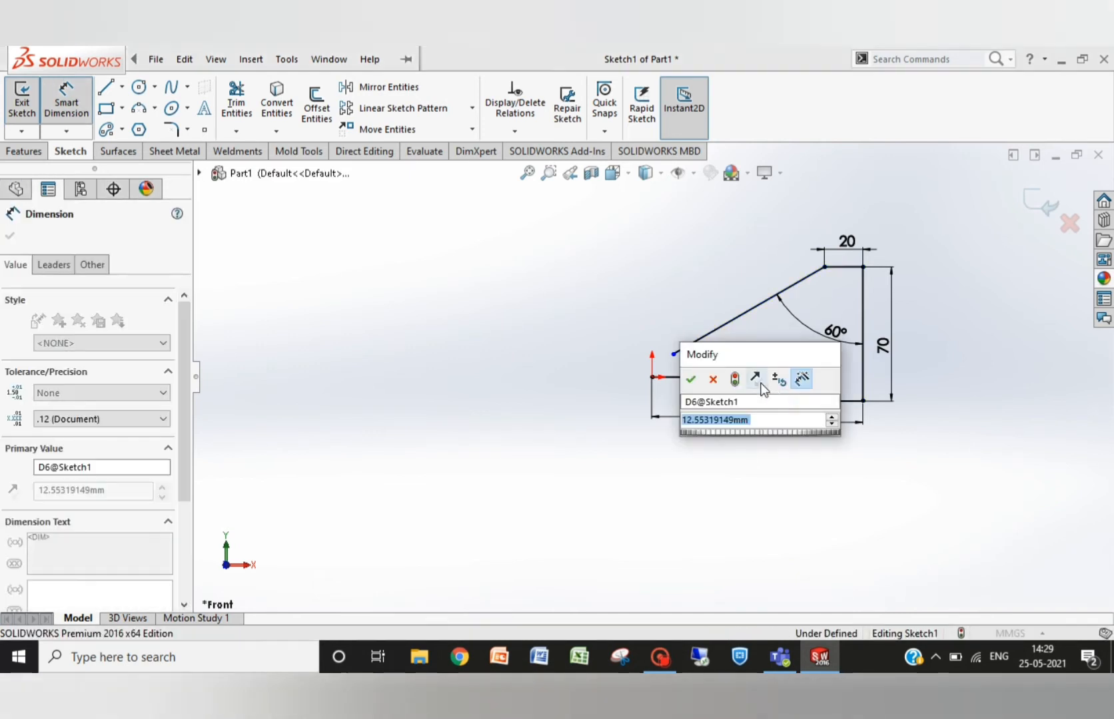
{"action": "type", "text": "20"}
{"action": "key", "text": "Return"}
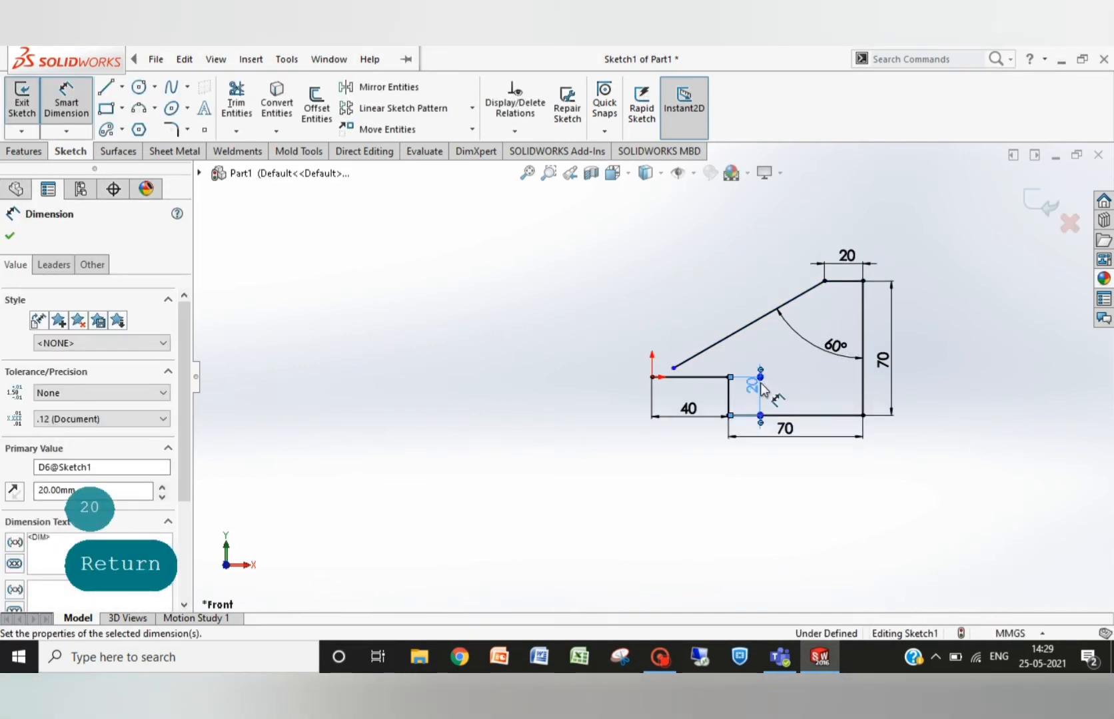
Set the length of the long vertical side to 100 mm.
{"action": "left_click", "coordinate": [896, 367]}
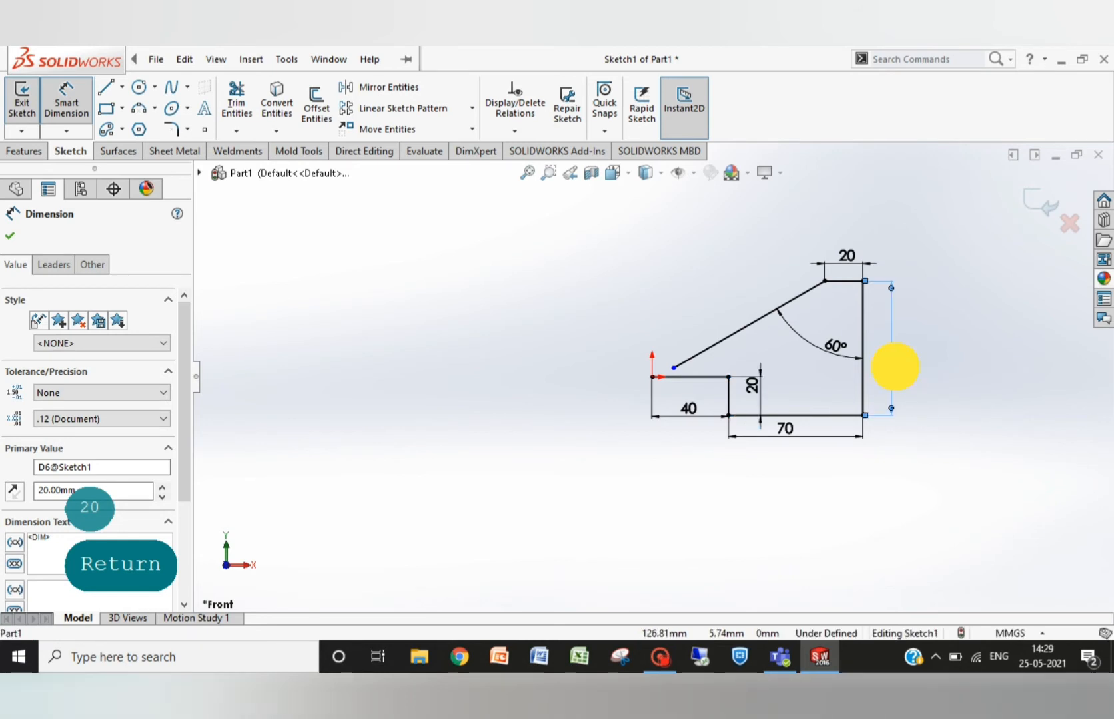
{"action": "type", "text": "100"}
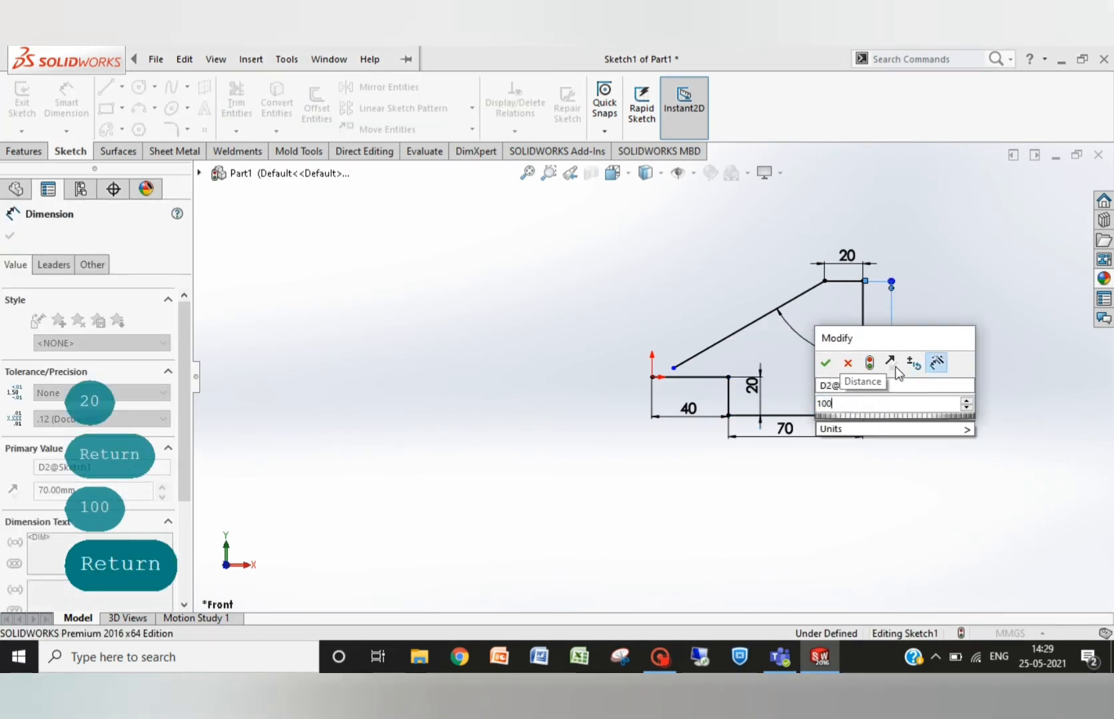
{"action": "key", "text": "Return"}
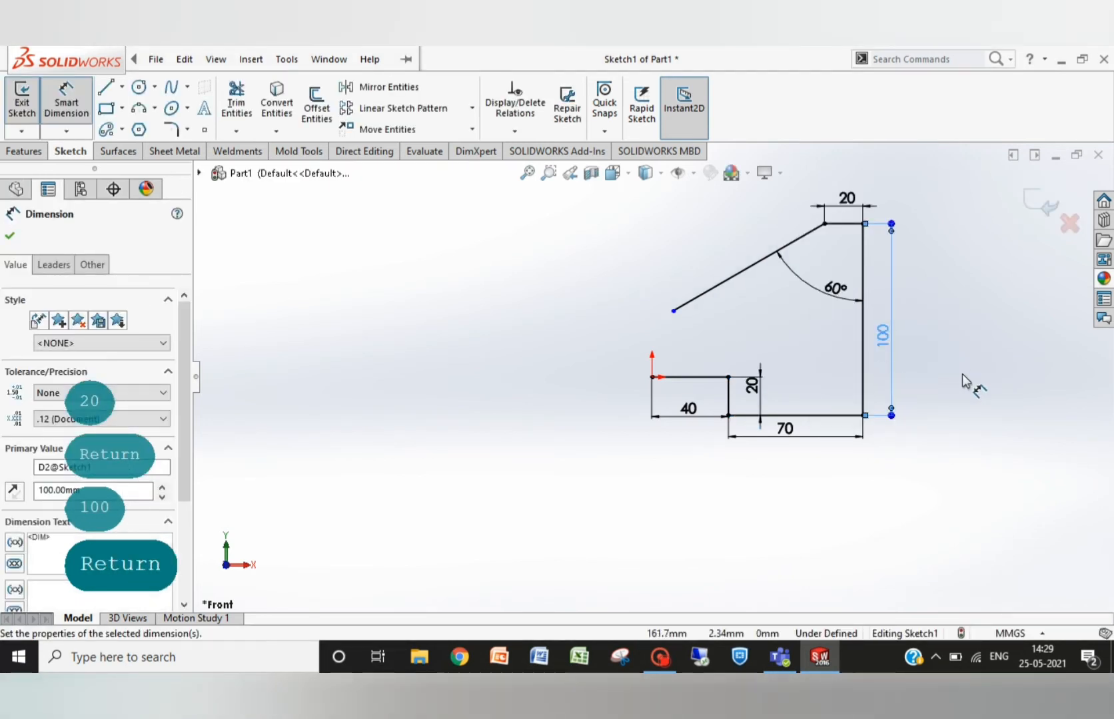
{"action": "left_click", "coordinate": [964, 374]}
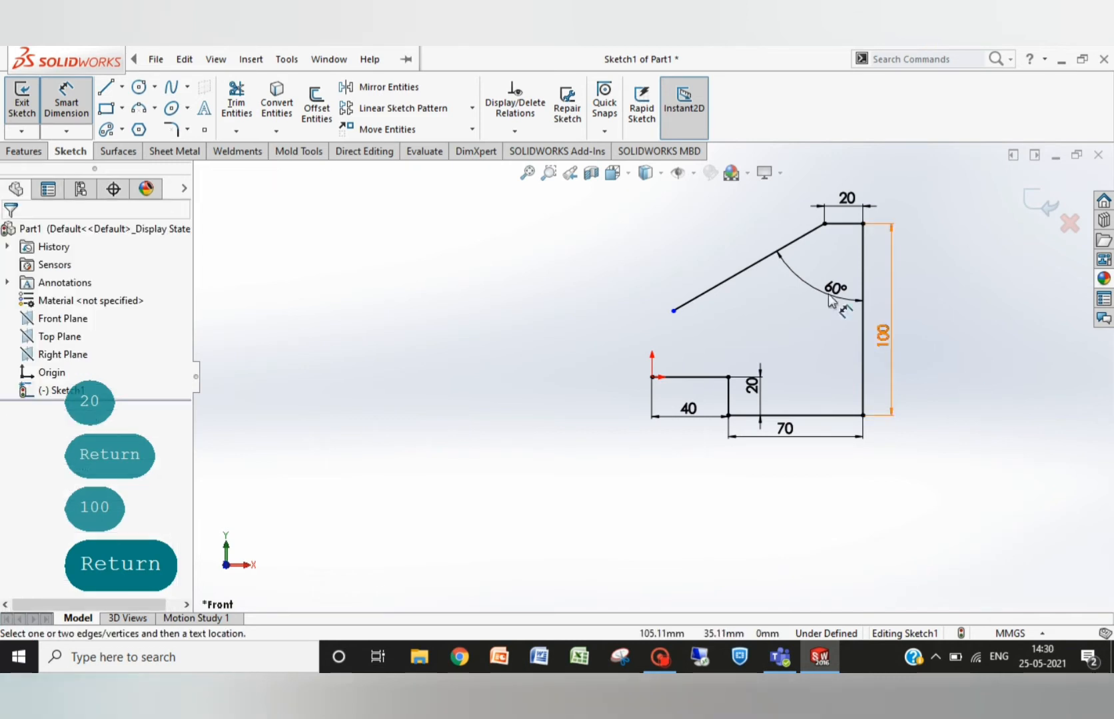
Try to add a dimension using the free endpoint of the sloping line.
{"action": "left_click", "coordinate": [675, 310]}
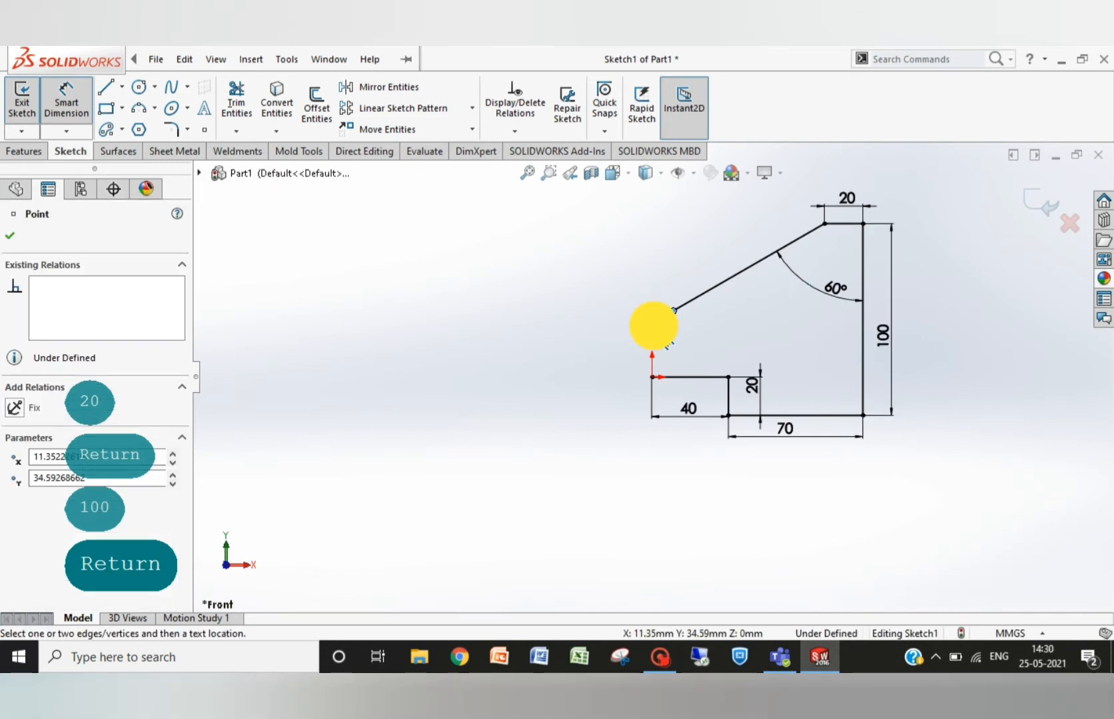
{"action": "key", "text": "Escape"}
{"action": "left_click", "coordinate": [674, 311]}
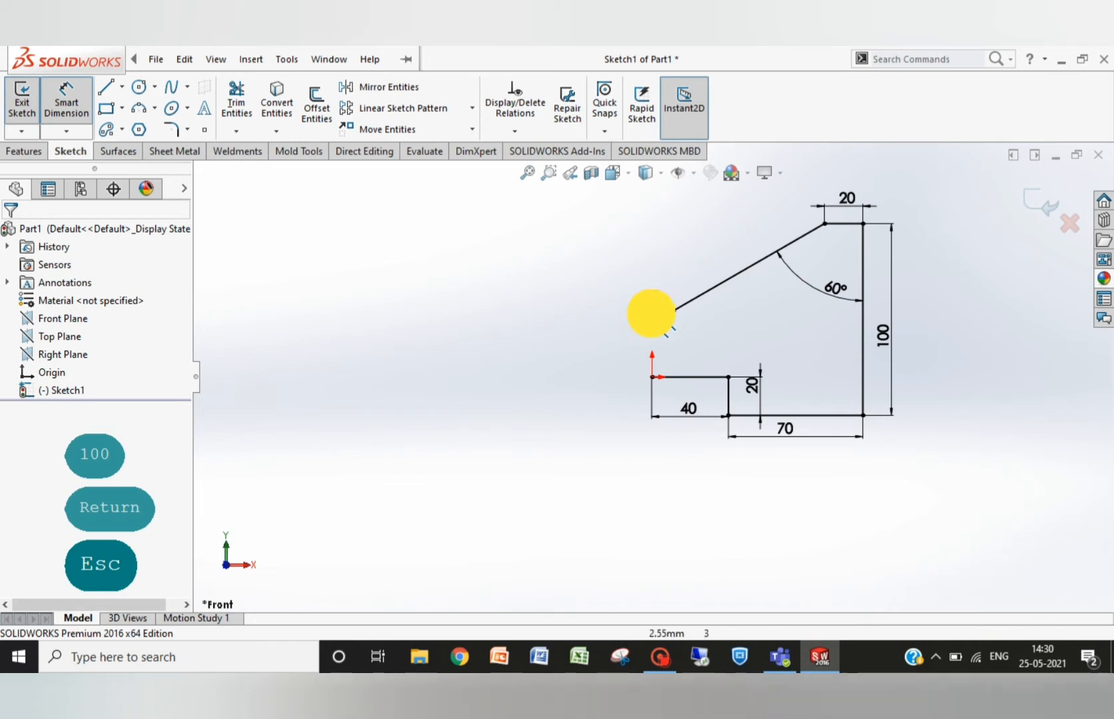
{"action": "left_click", "coordinate": [652, 325]}
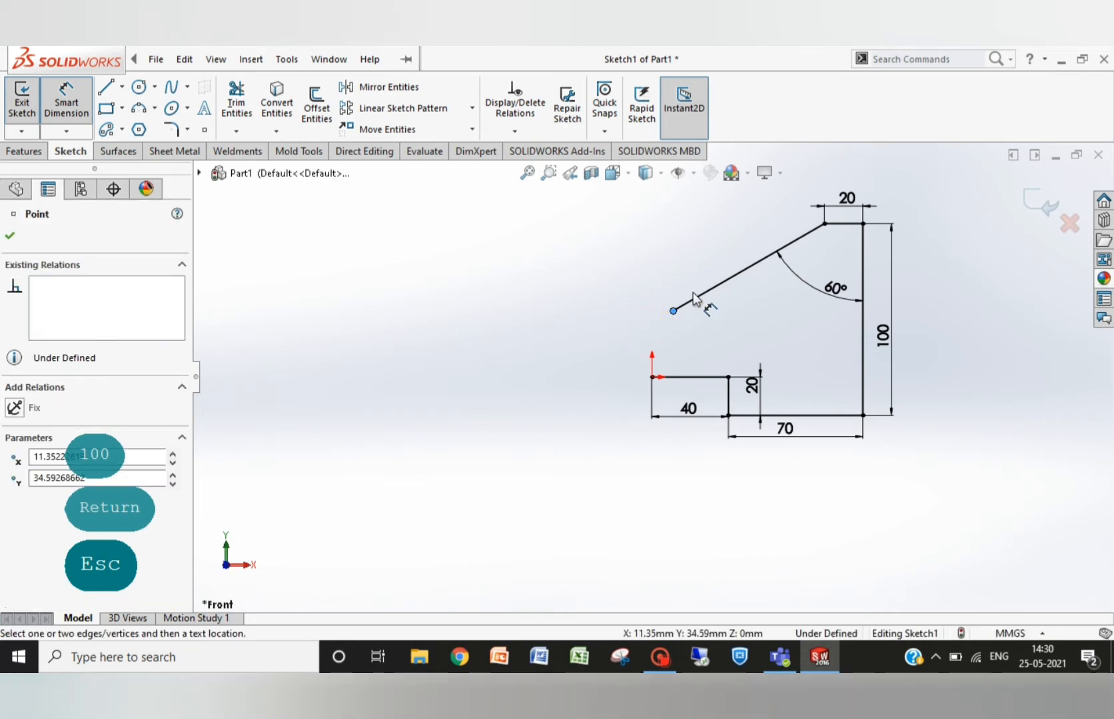
{"action": "left_click", "coordinate": [646, 331]}
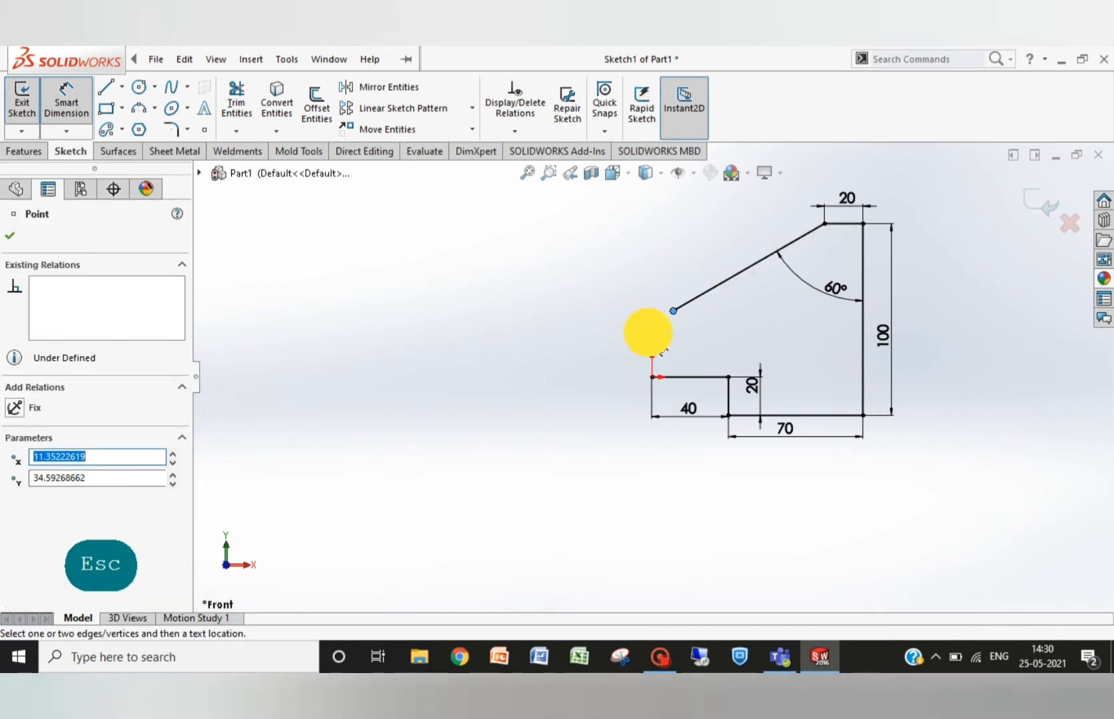
{"action": "left_click", "coordinate": [574, 372]}
{"action": "key", "text": "Escape"}
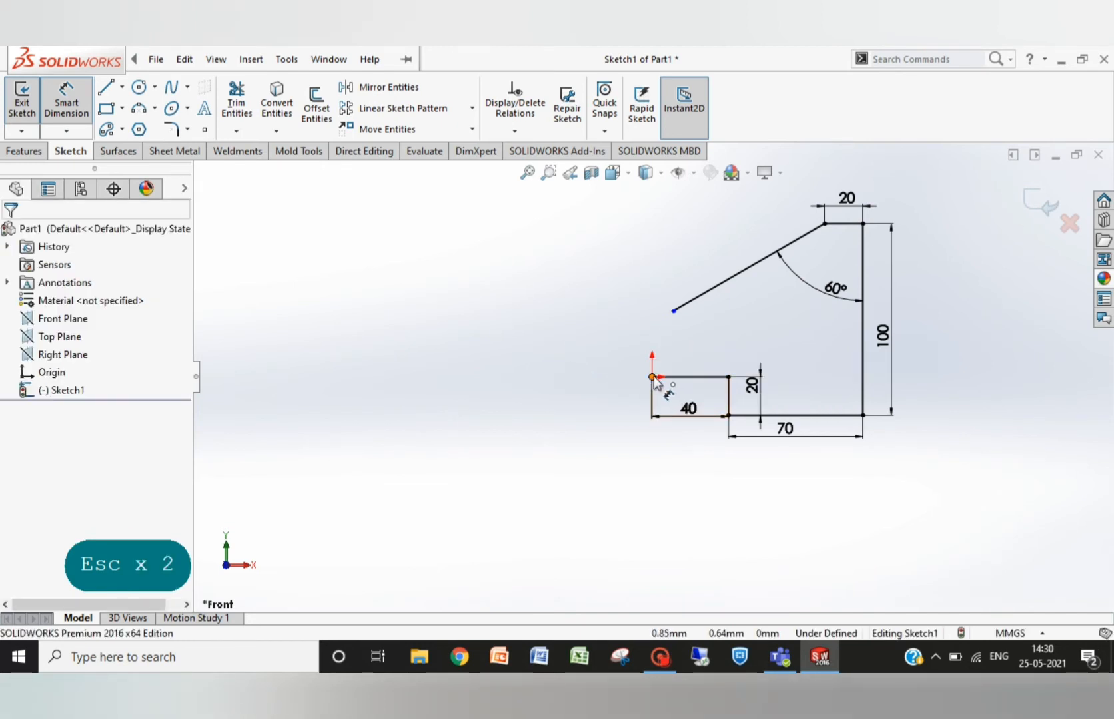
{"action": "left_click", "coordinate": [673, 312]}
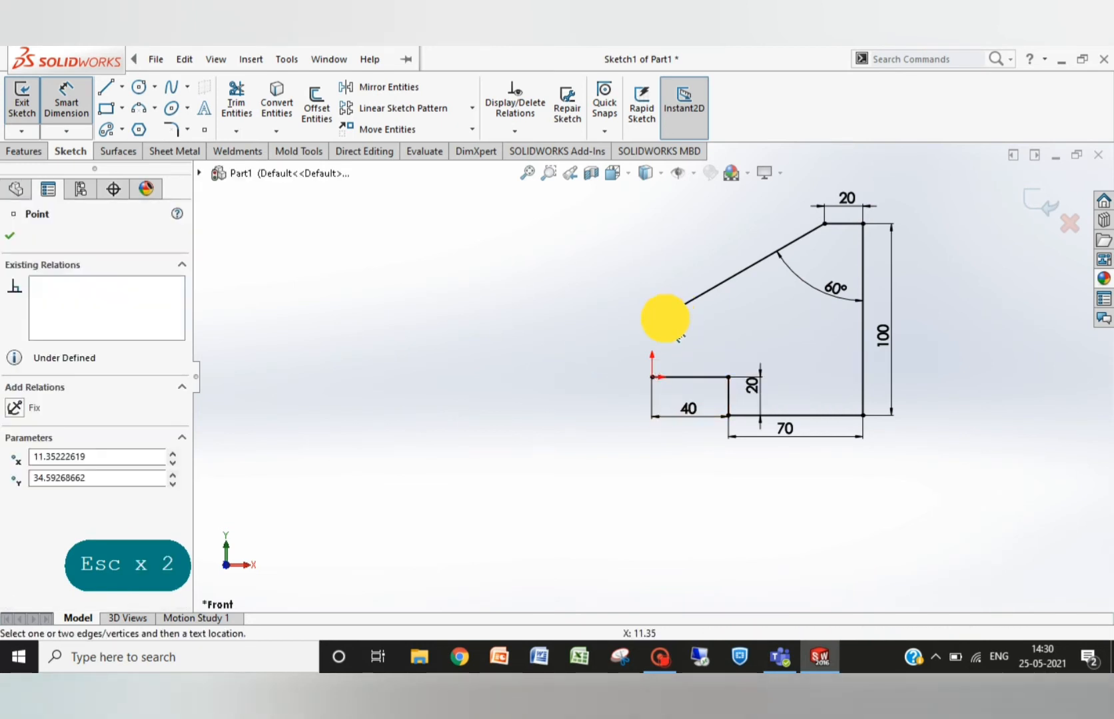
{"action": "left_click", "coordinate": [696, 298]}
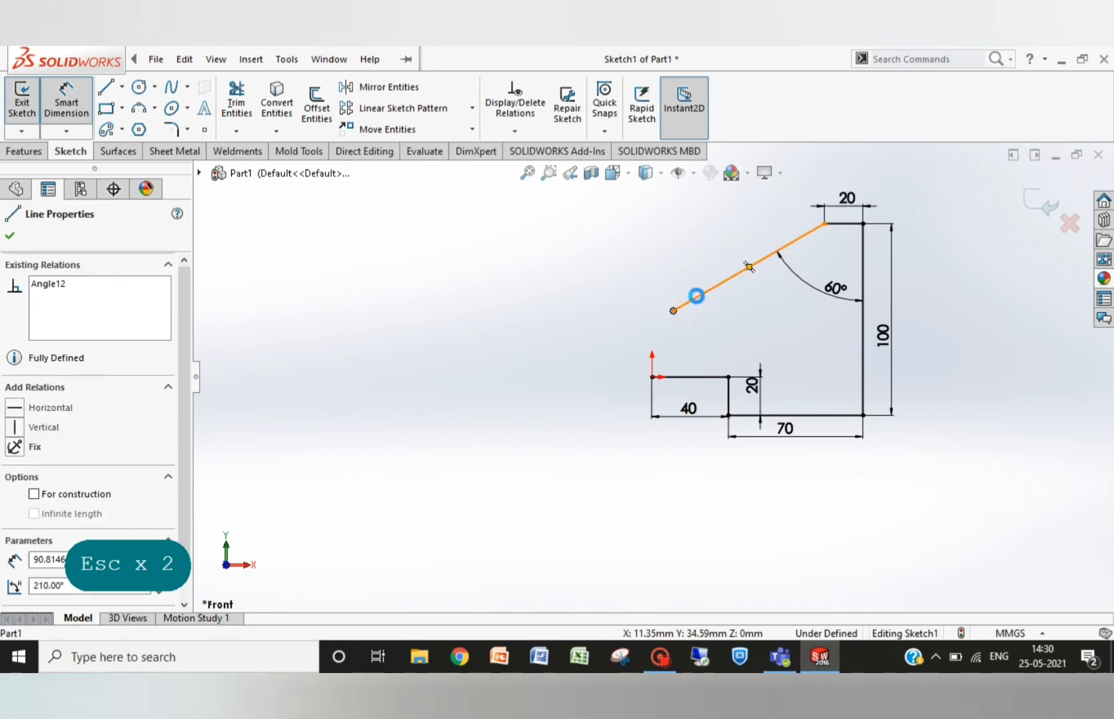
{"action": "left_click", "coordinate": [672, 312]}
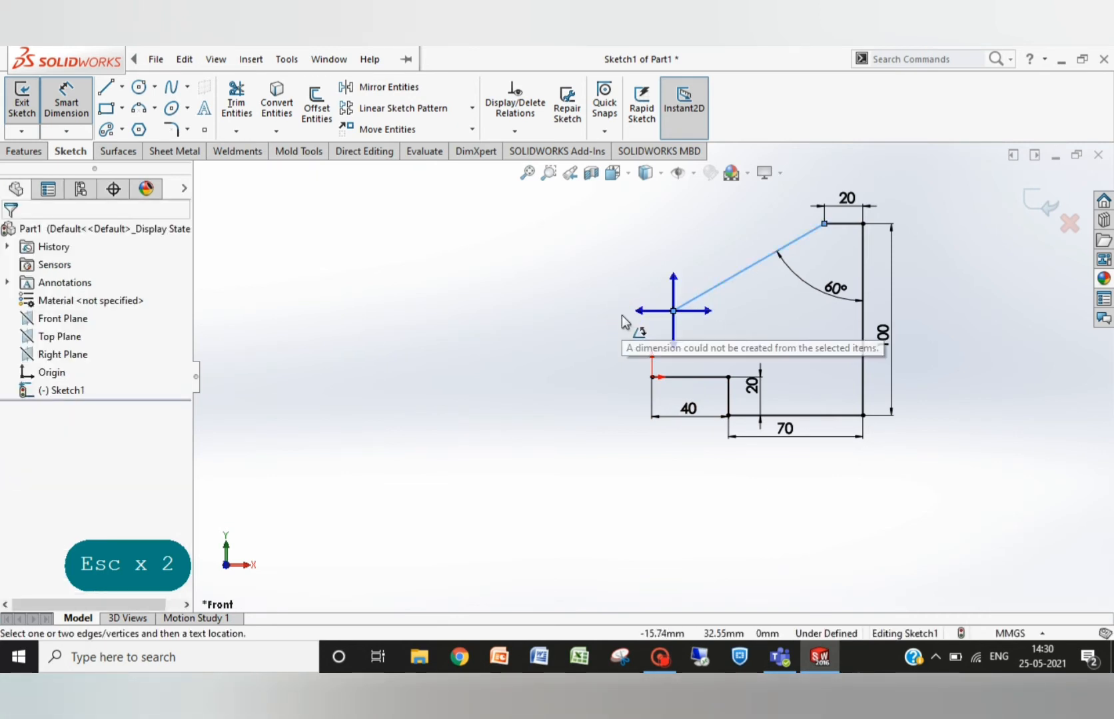
{"action": "key", "text": "Escape"}
{"action": "left_click", "coordinate": [801, 324]}
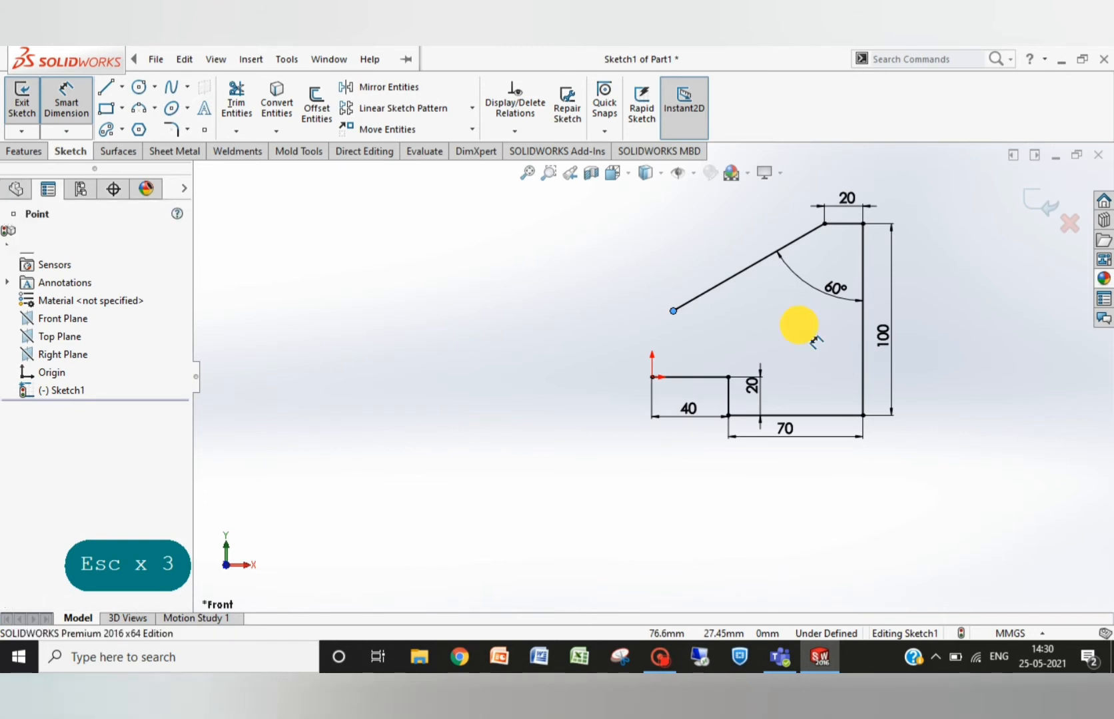
{"action": "key", "text": "Escape"}
{"action": "key", "text": "Escape"}
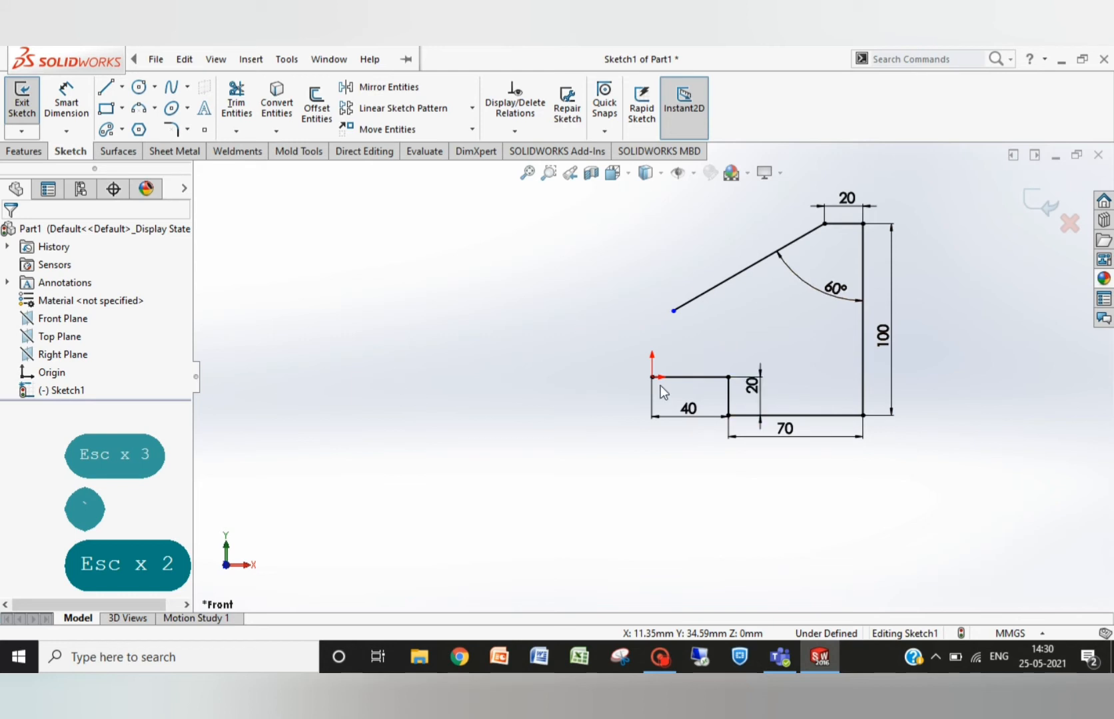
{"action": "left_click", "coordinate": [756, 397]}
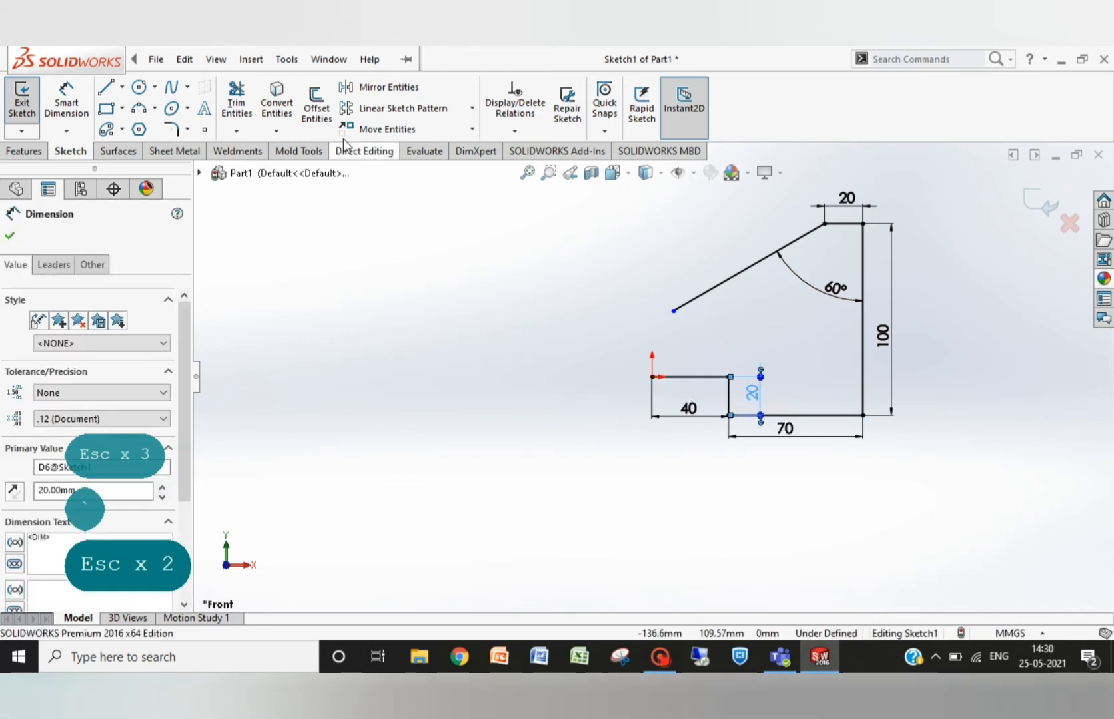
{"action": "left_click", "coordinate": [385, 87]}
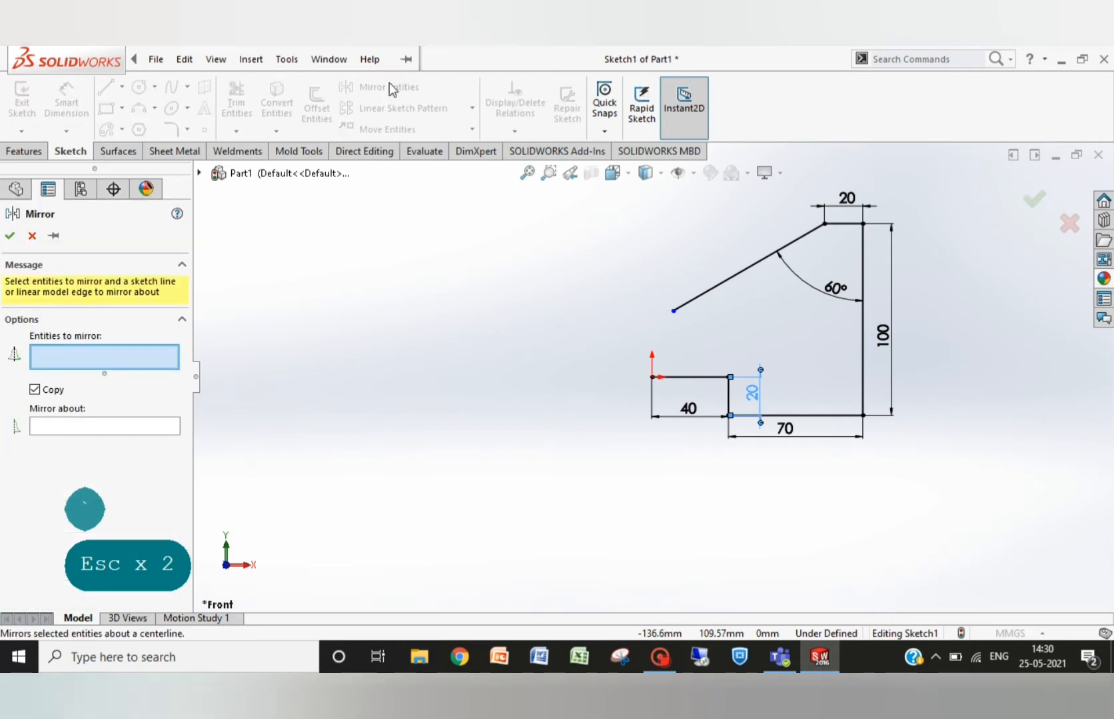
{"action": "left_click", "coordinate": [800, 416]}
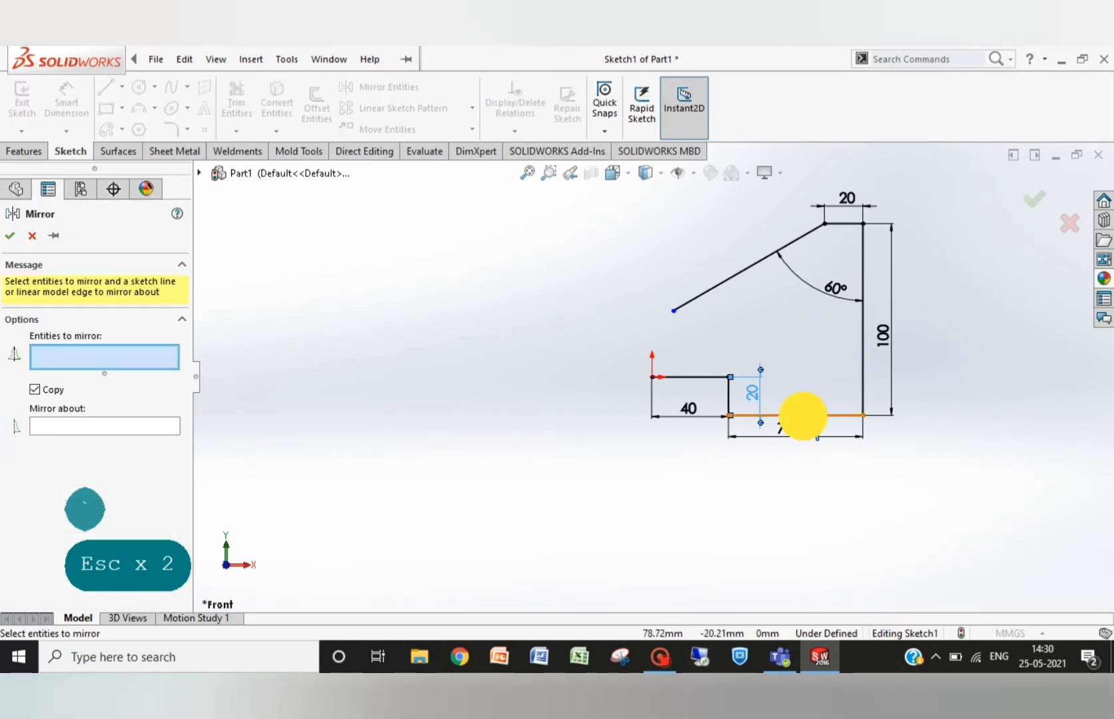
{"action": "left_click", "coordinate": [729, 406]}
{"action": "left_click", "coordinate": [692, 377]}
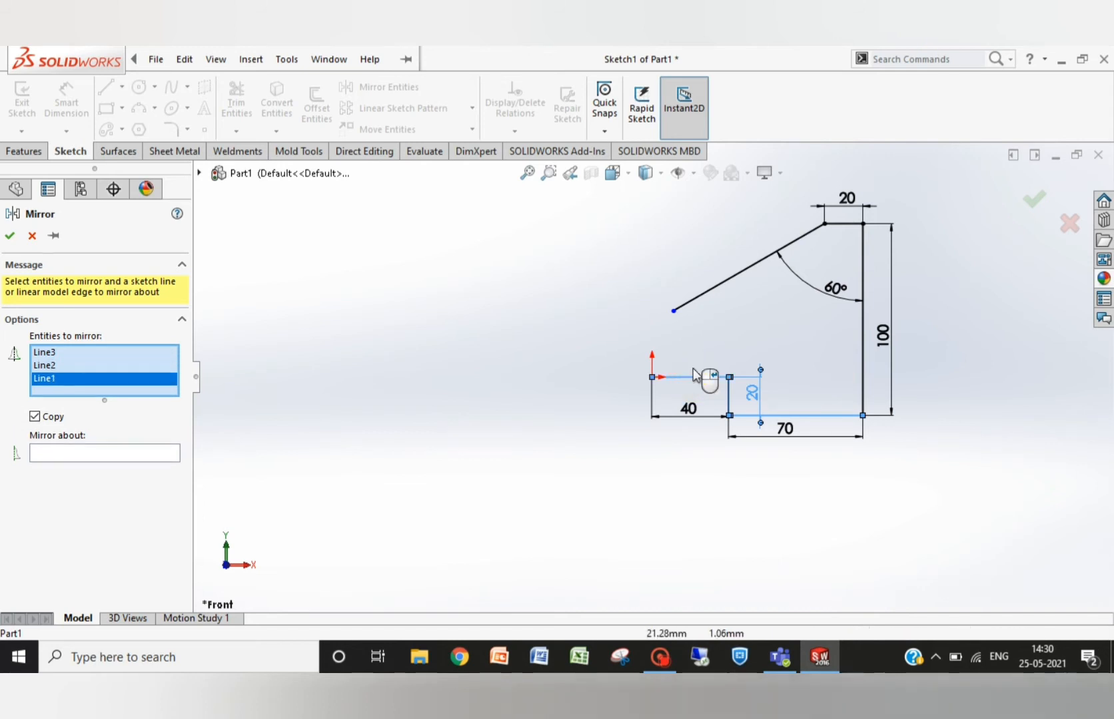
{"action": "left_click", "coordinate": [695, 307]}
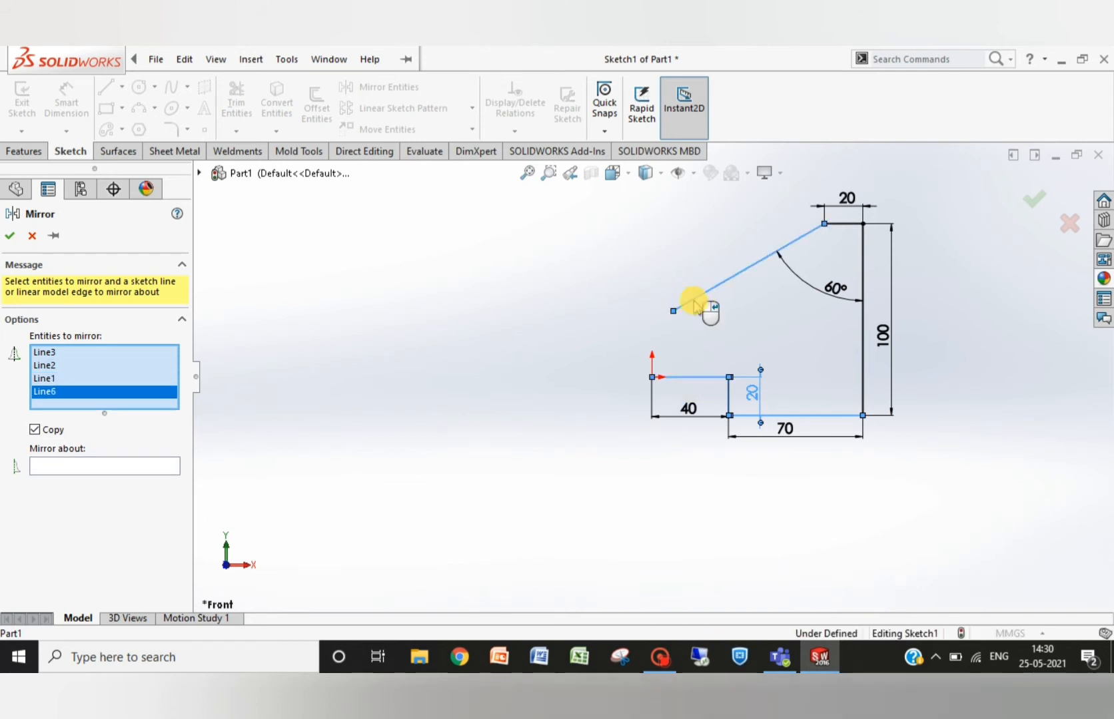
{"action": "left_click", "coordinate": [853, 226]}
{"action": "left_click", "coordinate": [864, 329]}
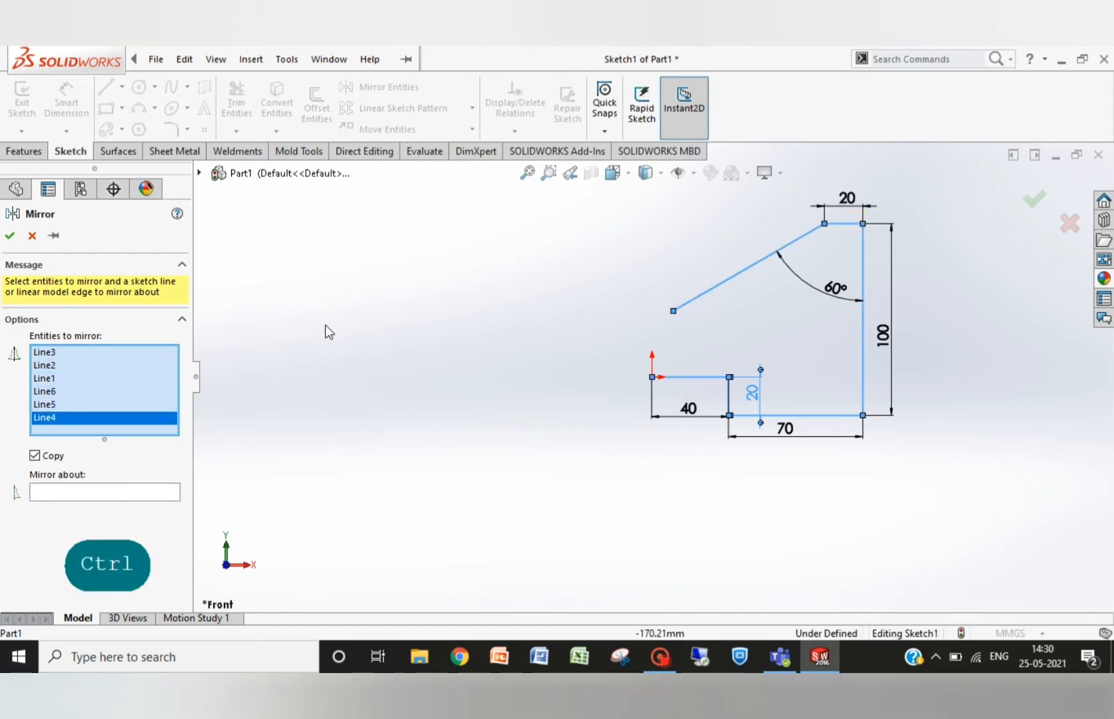
{"action": "left_click", "coordinate": [59, 495]}
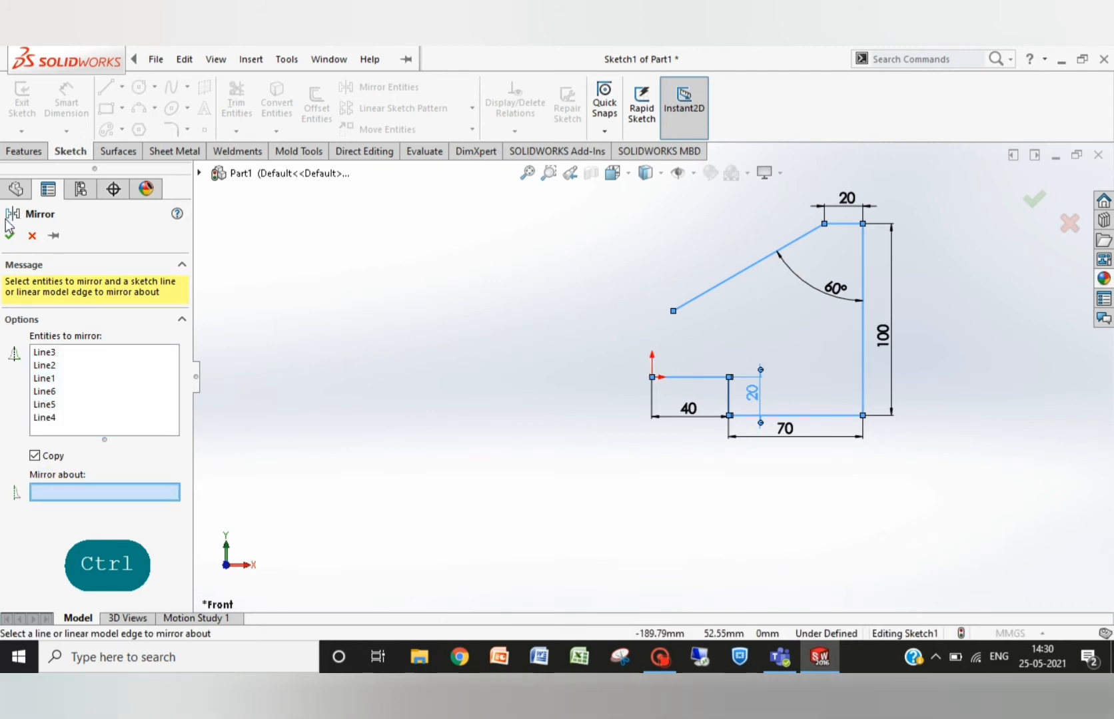
{"action": "left_click", "coordinate": [32, 235]}
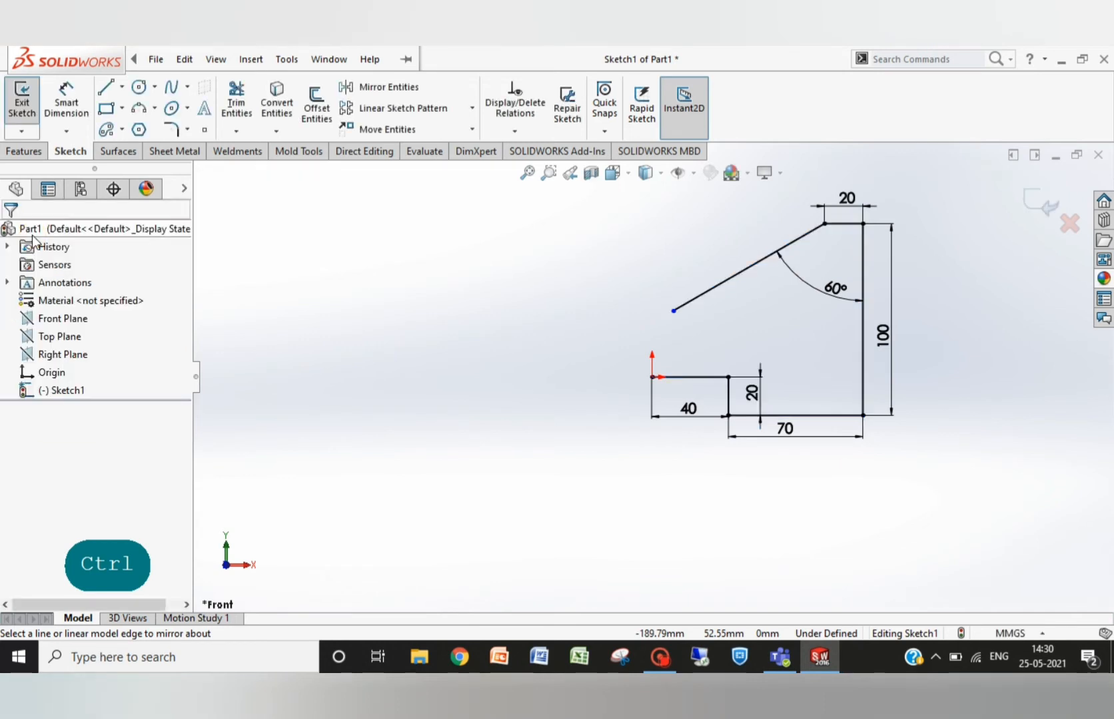
Draw a vertical centerline about 88 mm long upward from the origin.
{"action": "left_click", "coordinate": [123, 87]}
{"action": "left_click", "coordinate": [150, 125]}
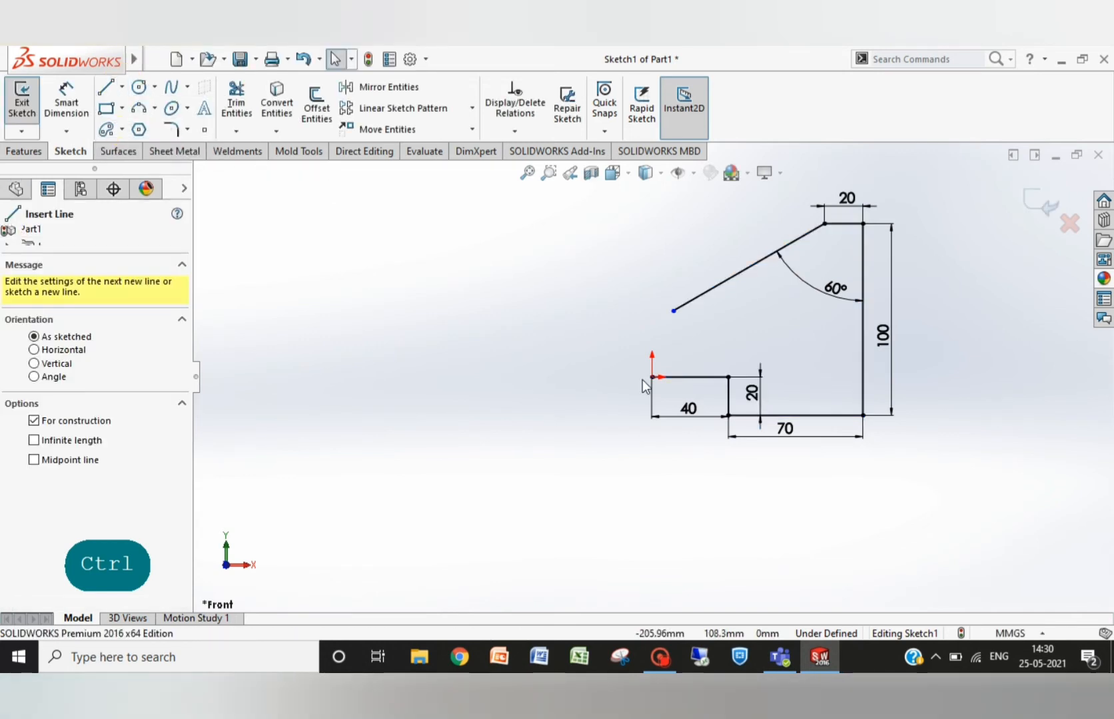
{"action": "left_click", "coordinate": [652, 377]}
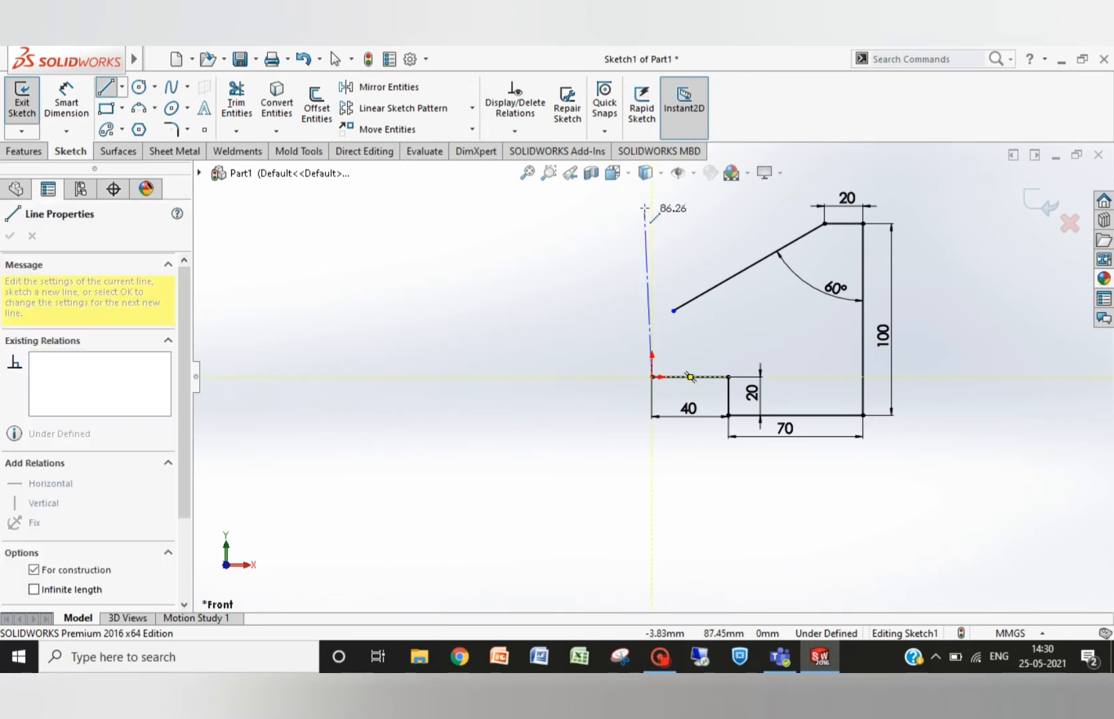
{"action": "left_click", "coordinate": [653, 208]}
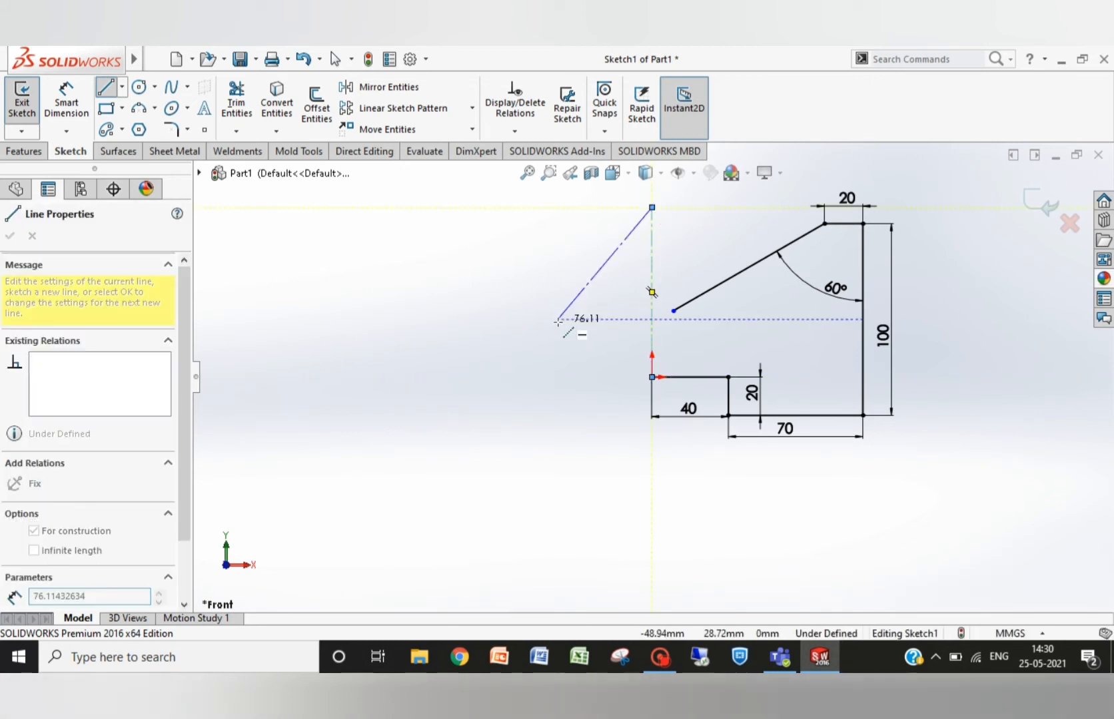
{"action": "key", "text": "Escape"}
{"action": "key", "text": "Escape"}
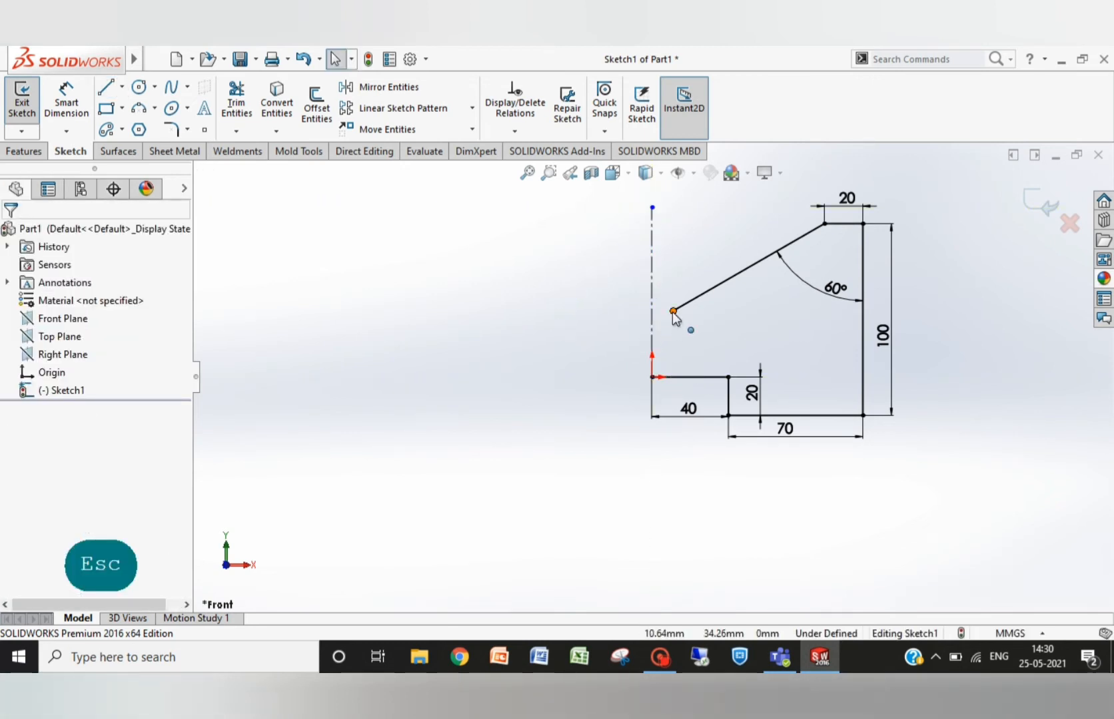
Move the free end of the sloping line onto the vertical centerline so that it is coincident with it.
{"action": "key", "text": "ctrl"}
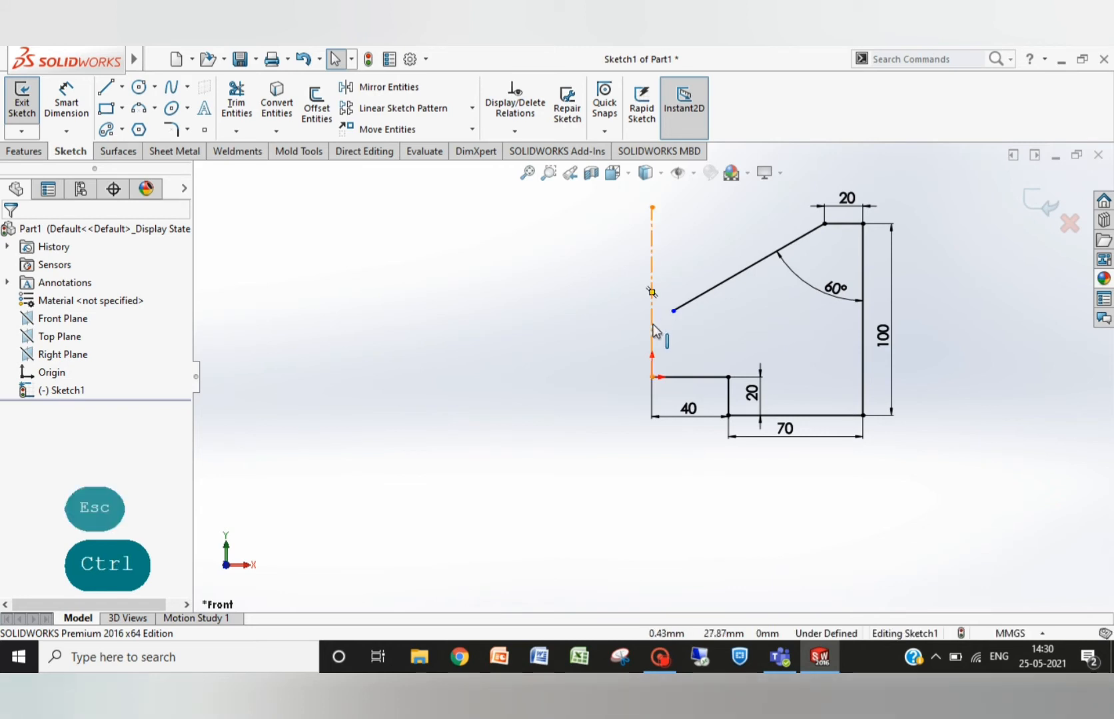
{"action": "left_click_drag", "start_coordinate": [673, 312], "coordinate": [656, 330]}
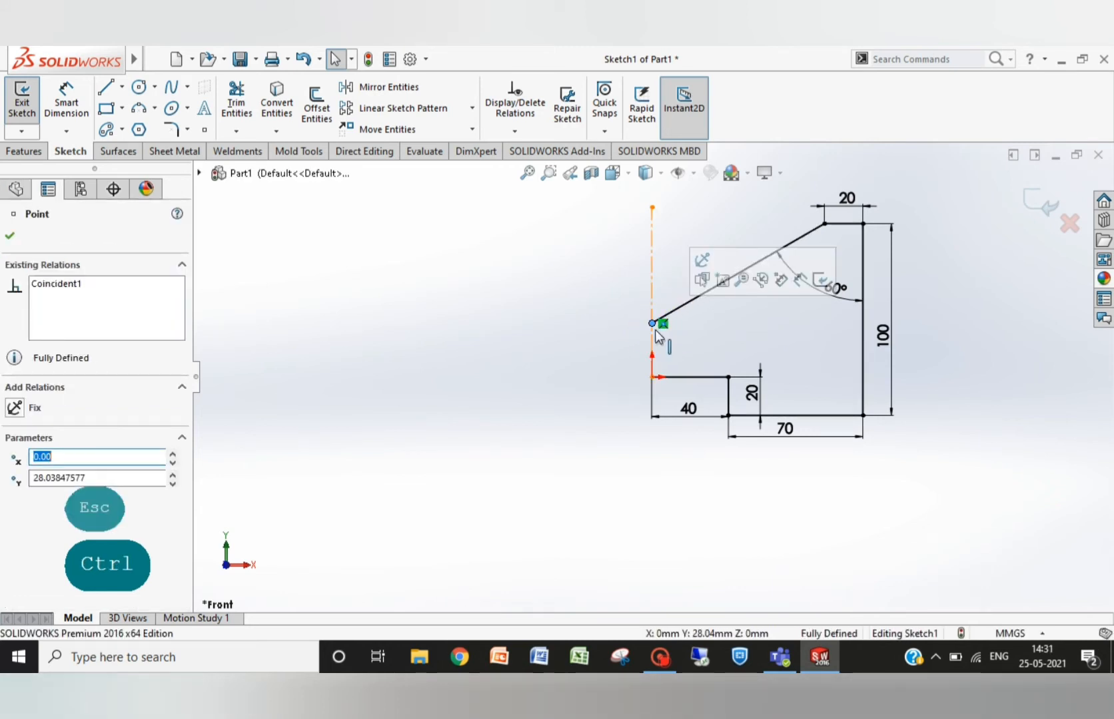
{"action": "left_click", "coordinate": [599, 348]}
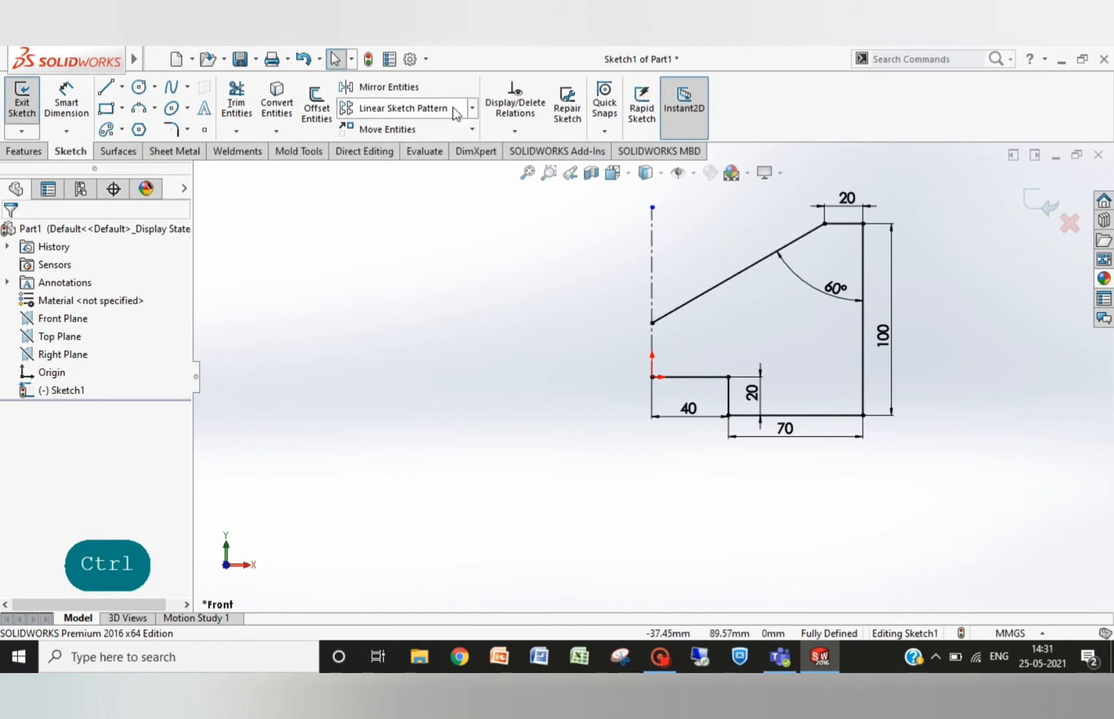
Mirror all six profile lines about the vertical centerline, keeping the originals.
{"action": "left_click", "coordinate": [404, 87]}
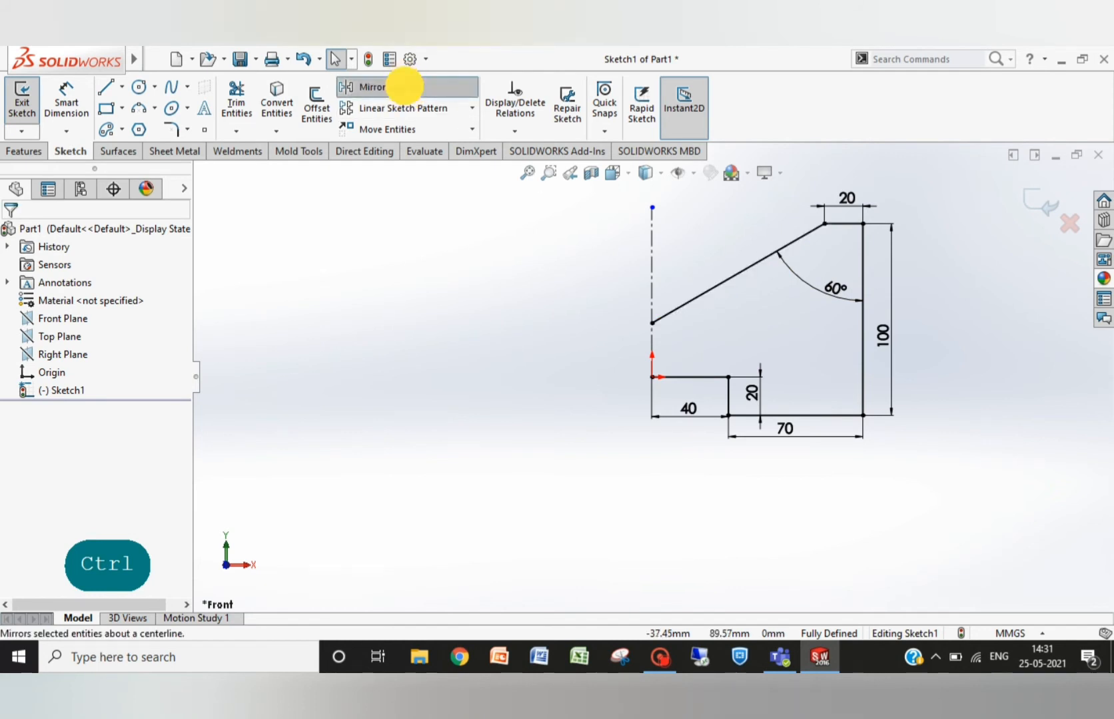
{"action": "left_click", "coordinate": [665, 377]}
{"action": "left_click", "coordinate": [730, 400]}
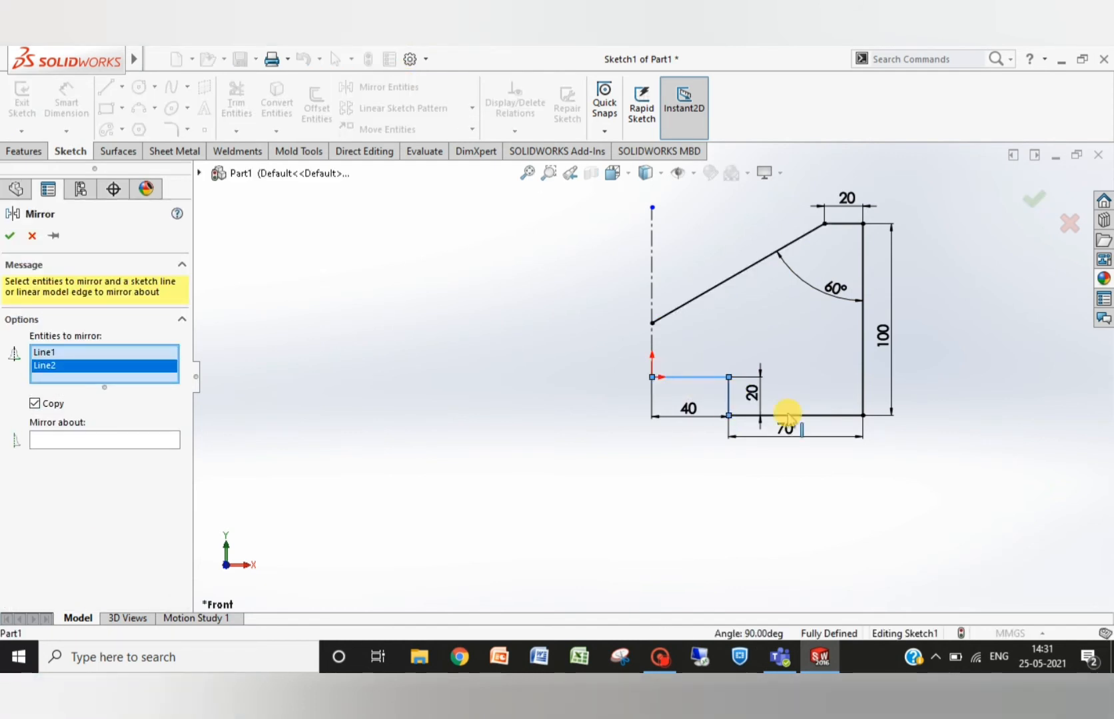
{"action": "left_click", "coordinate": [813, 415]}
{"action": "left_click", "coordinate": [863, 374]}
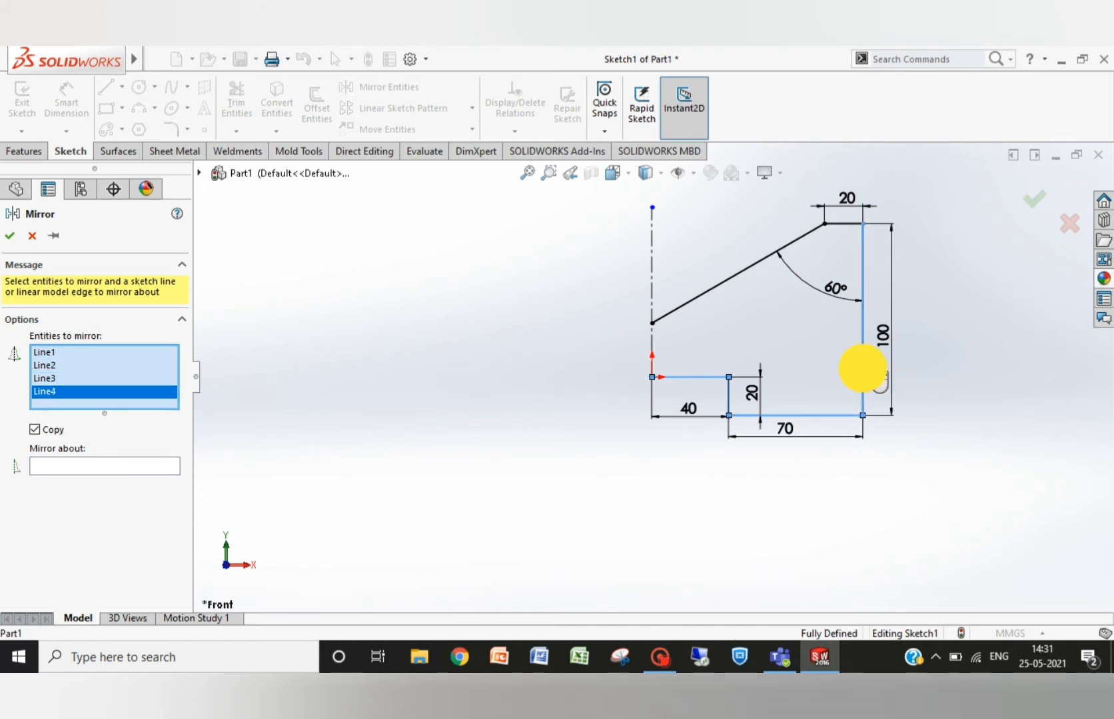
{"action": "left_click", "coordinate": [845, 225]}
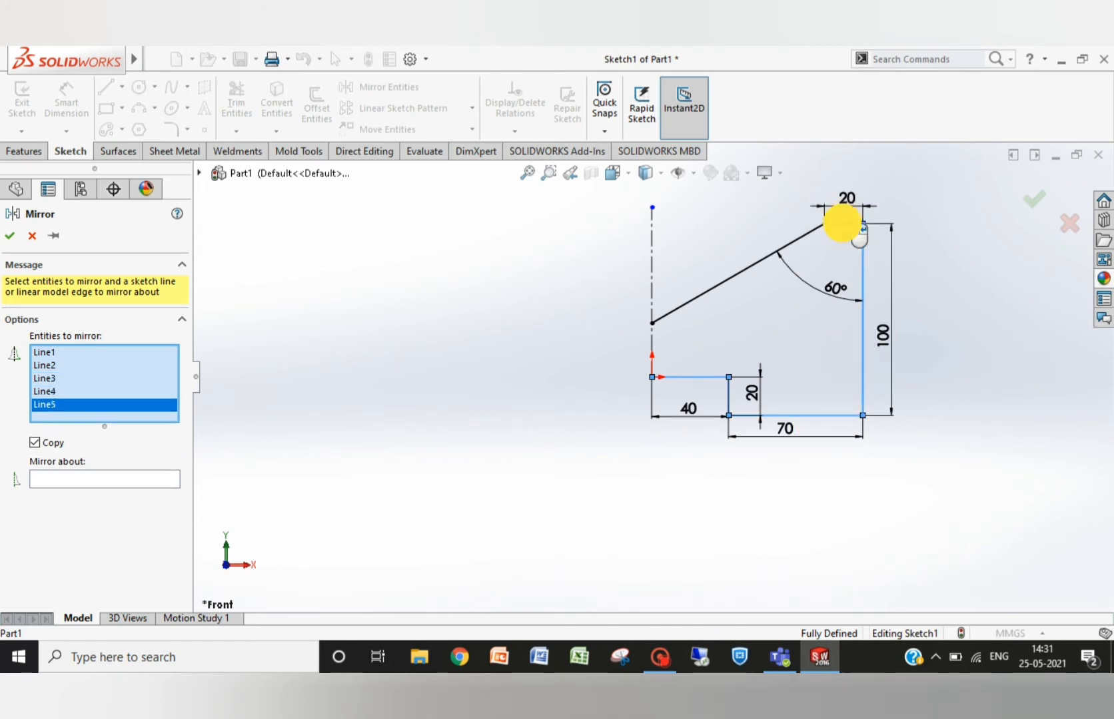
{"action": "left_click", "coordinate": [774, 256]}
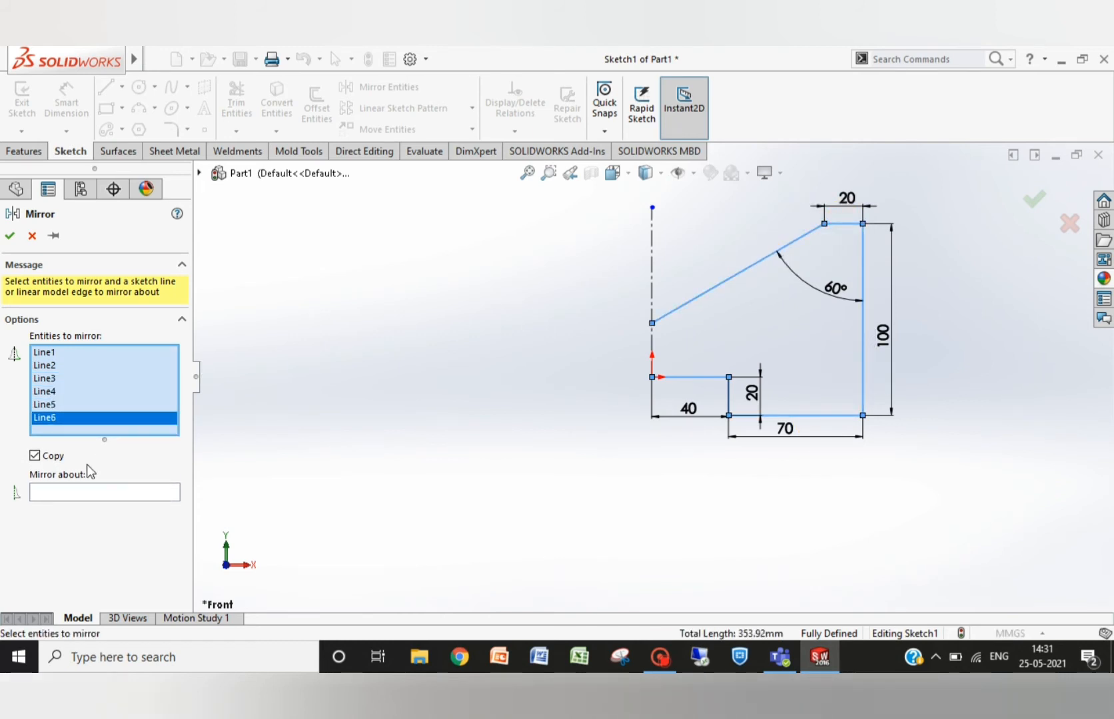
{"action": "left_click", "coordinate": [56, 492]}
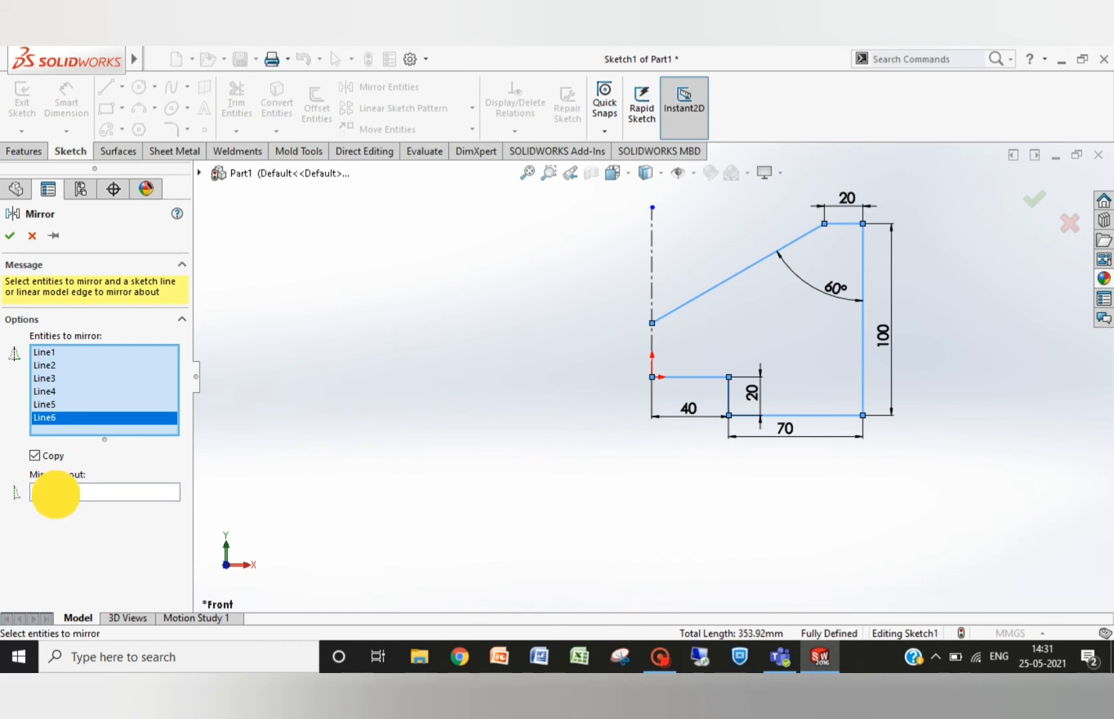
{"action": "left_click", "coordinate": [652, 278]}
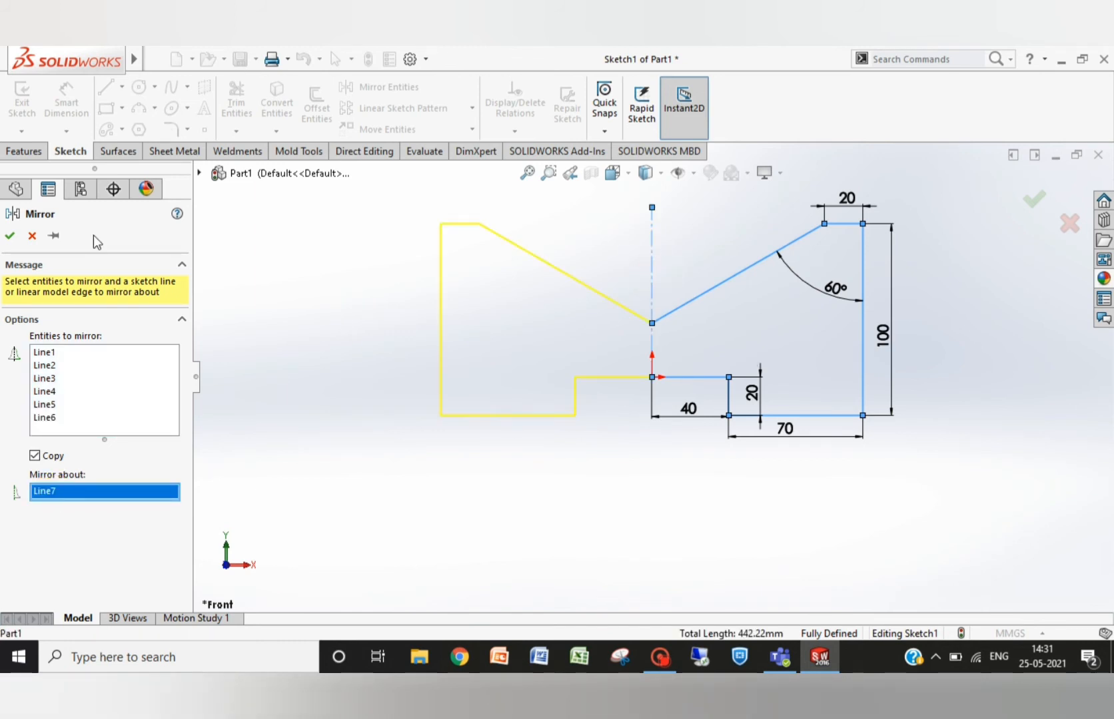
{"action": "left_click", "coordinate": [12, 235]}
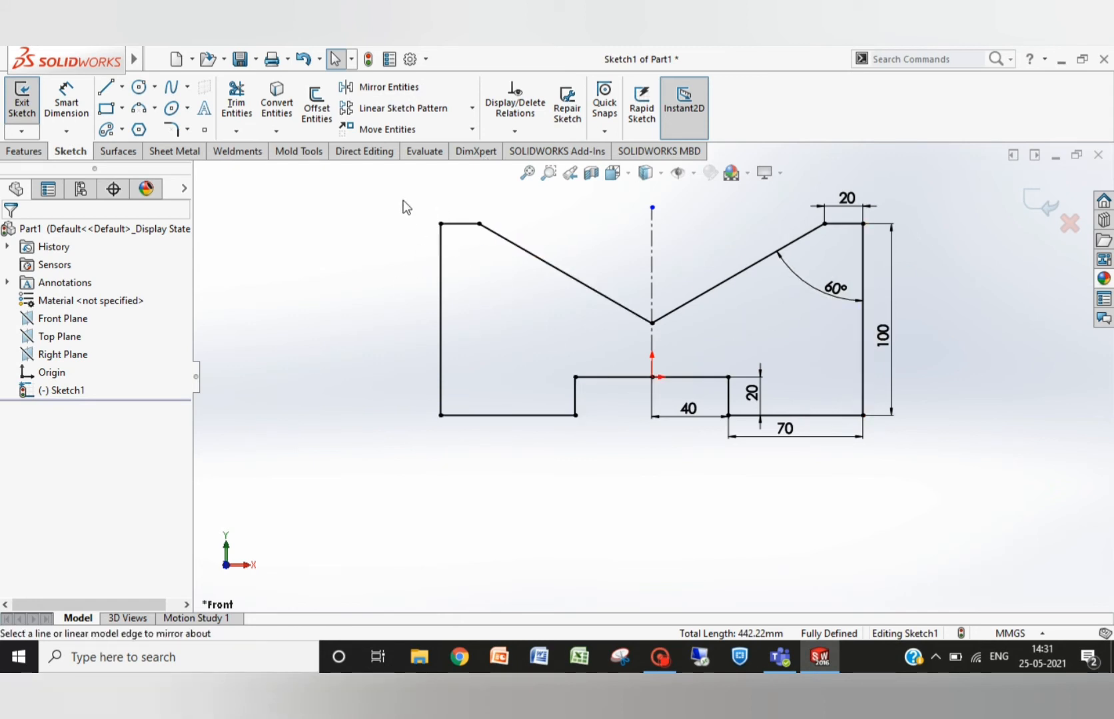
Delete the entire mirrored profile together with its centerline and dimensions.
{"action": "mouse_move", "coordinate": [393, 187]}
{"action": "left_mouse_down"}
{"action": "mouse_move", "coordinate": [784, 450]}
{"action": "mouse_move", "coordinate": [982, 492]}
{"action": "mouse_move", "coordinate": [973, 496]}
{"action": "left_mouse_up"}
{"action": "key", "text": "Delete"}
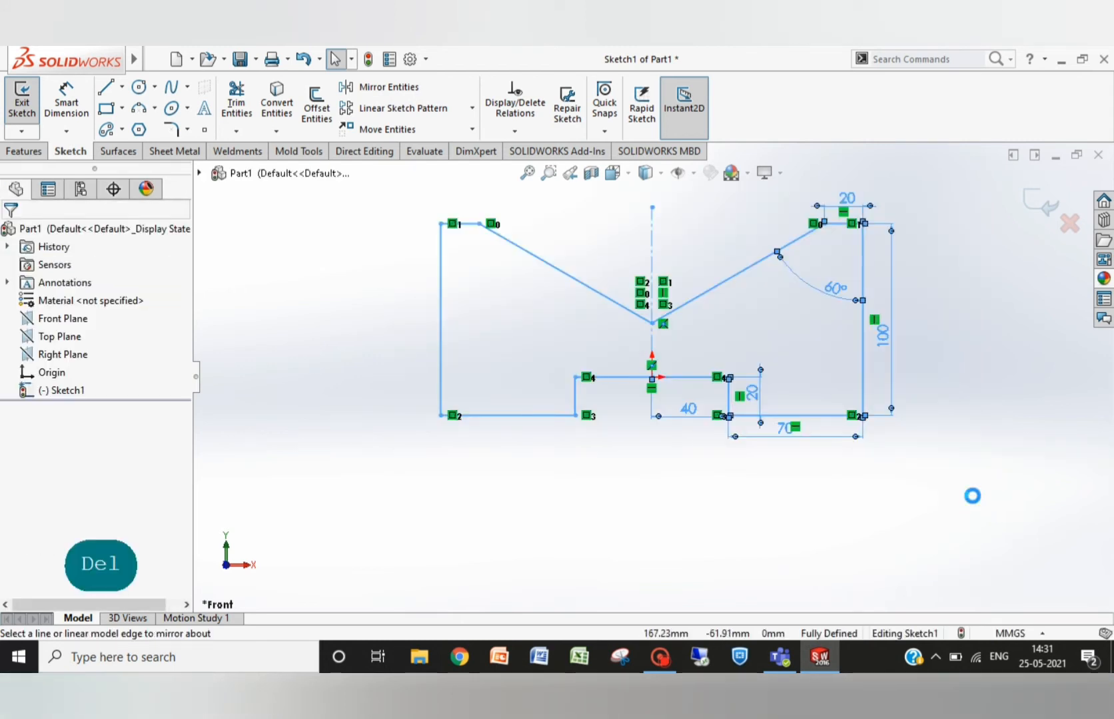
On the Front Plane, sketch connected lines: about 69 mm horizontally through the origin, 19 mm down, 27 mm right, up, and 36 mm back left.
{"action": "left_click", "coordinate": [63, 319]}
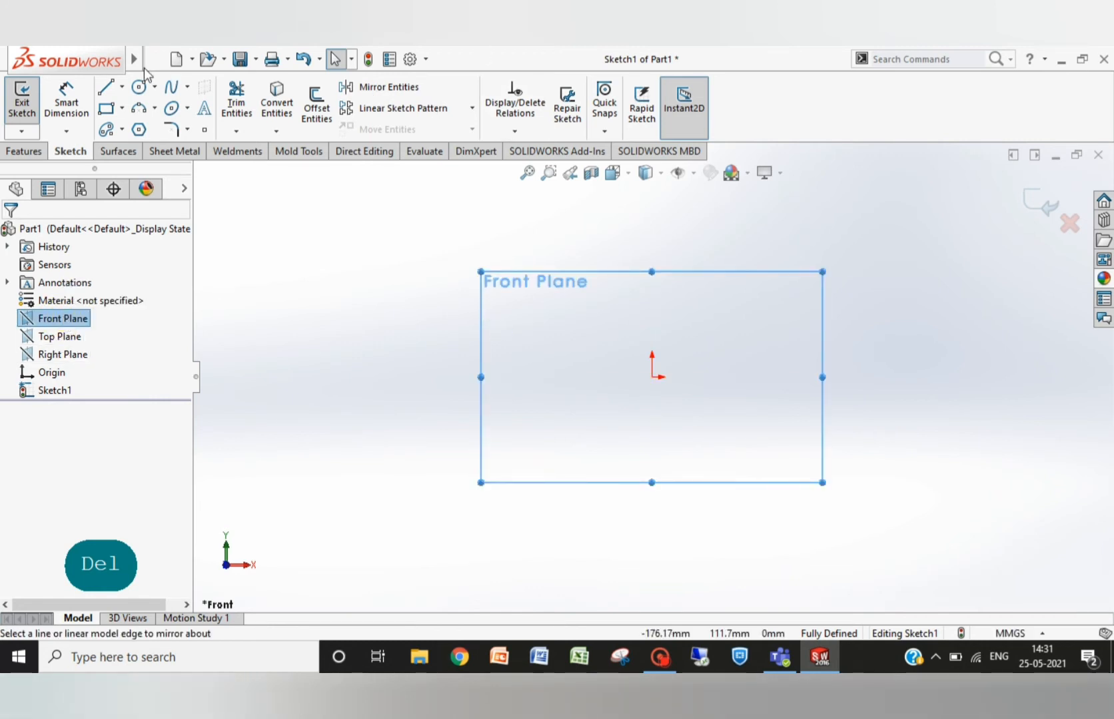
{"action": "left_click", "coordinate": [109, 86]}
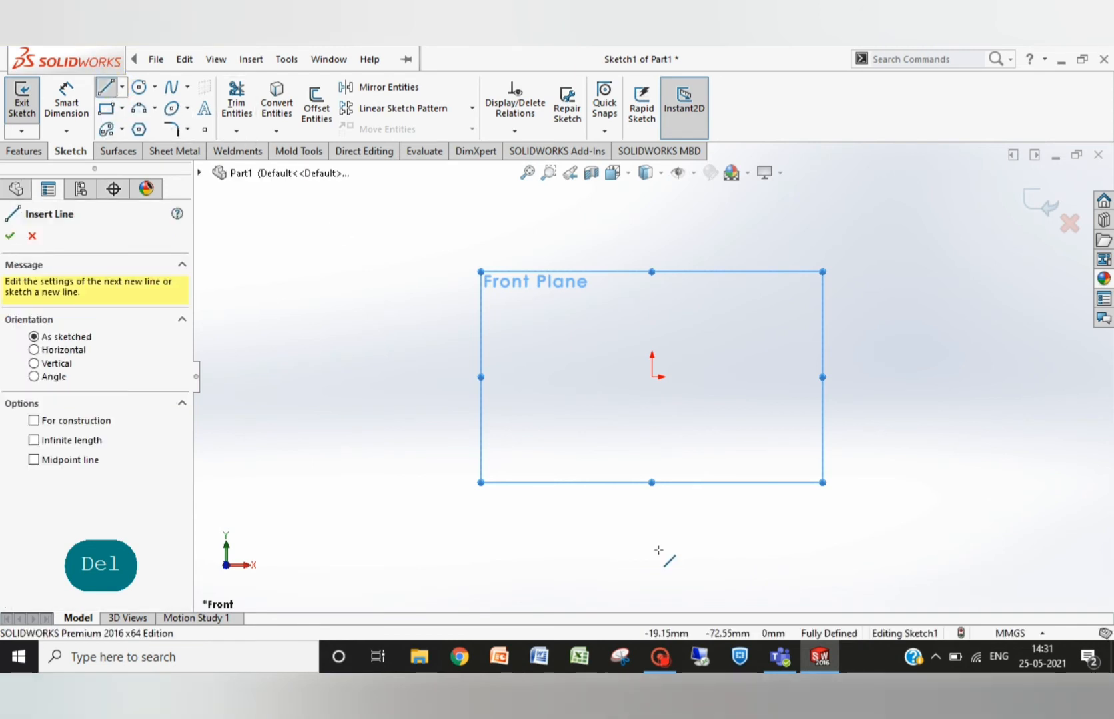
{"action": "left_click", "coordinate": [593, 377]}
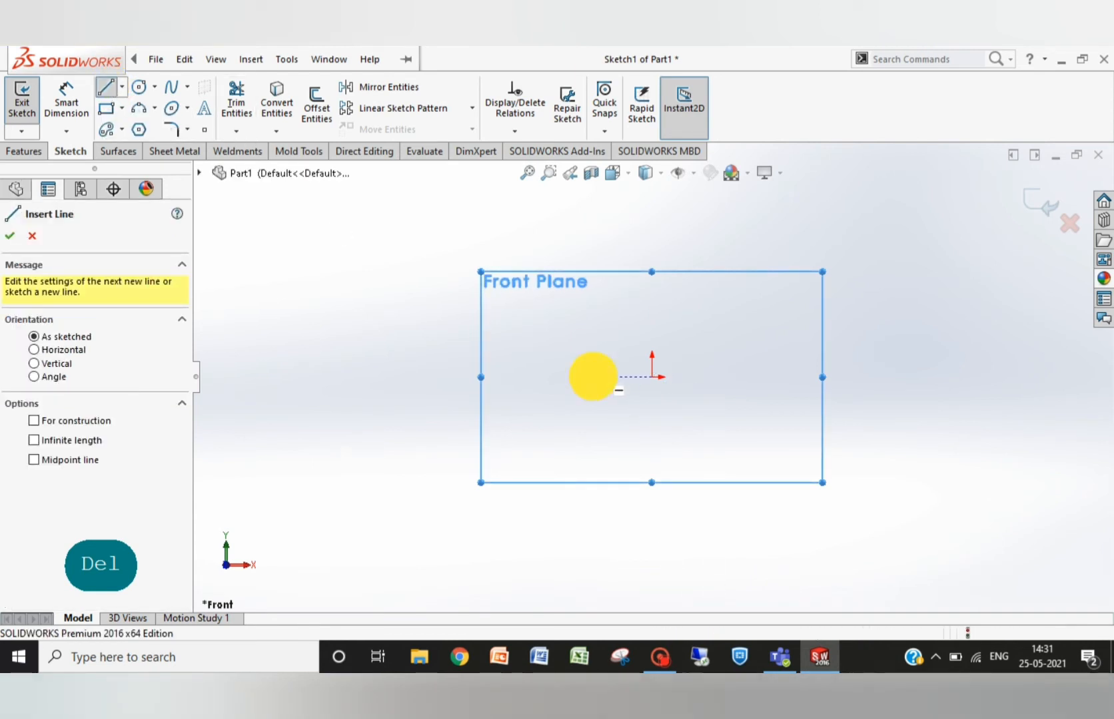
{"action": "left_click", "coordinate": [726, 377]}
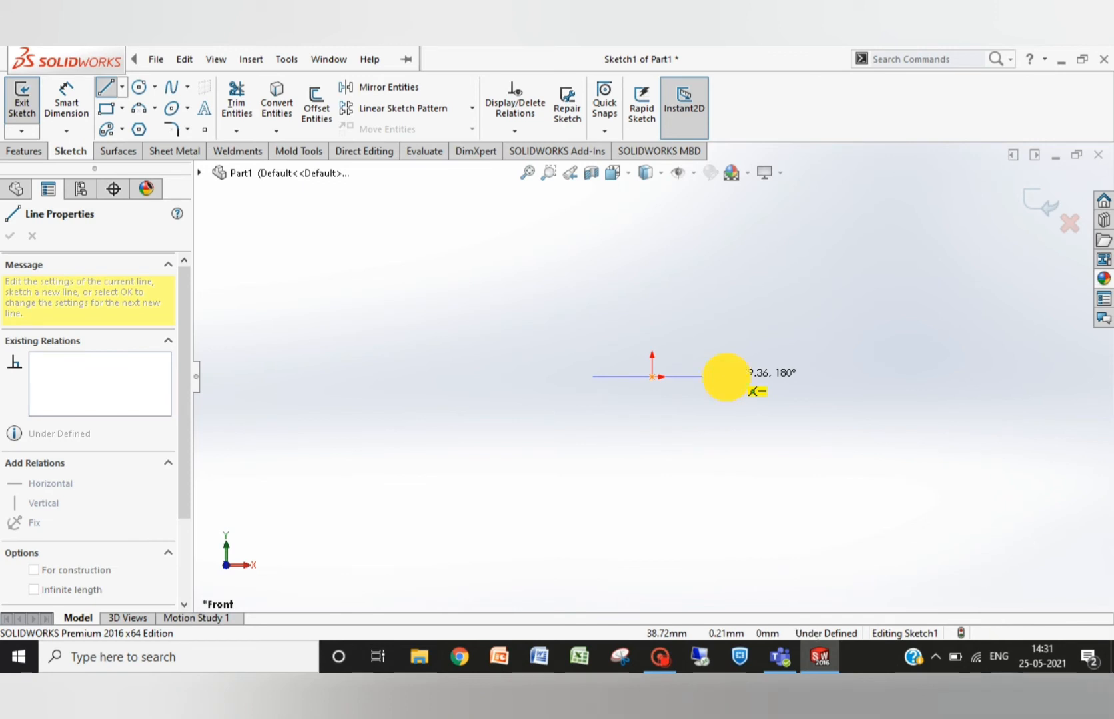
{"action": "left_click", "coordinate": [726, 412]}
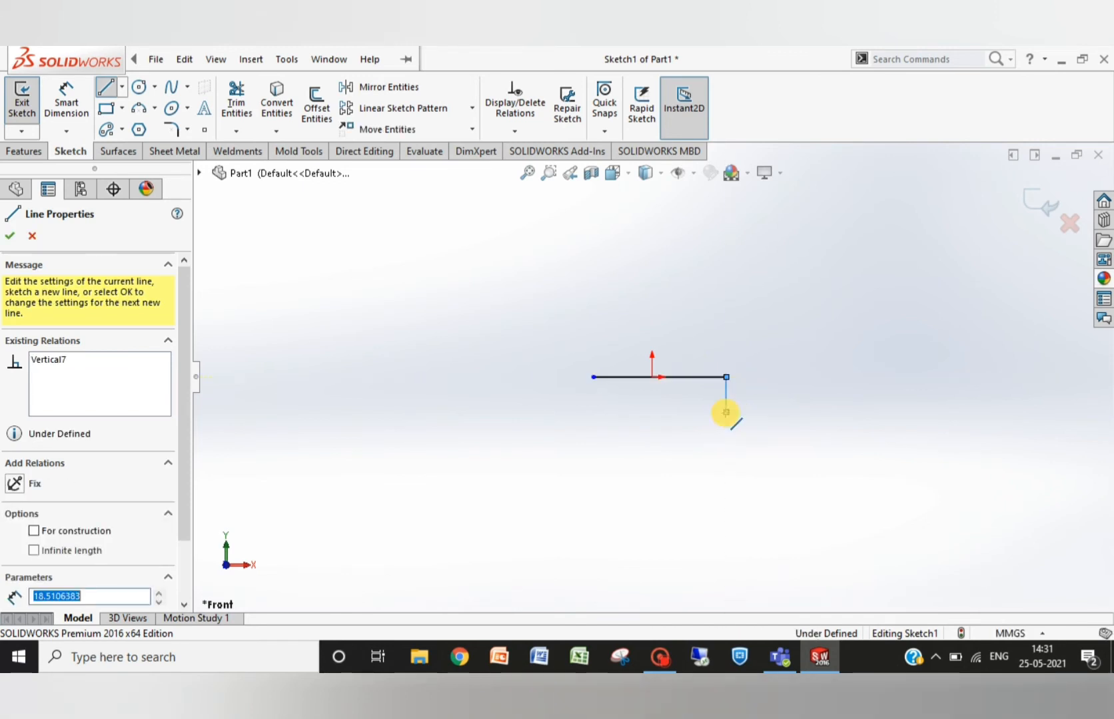
{"action": "left_click", "coordinate": [778, 413]}
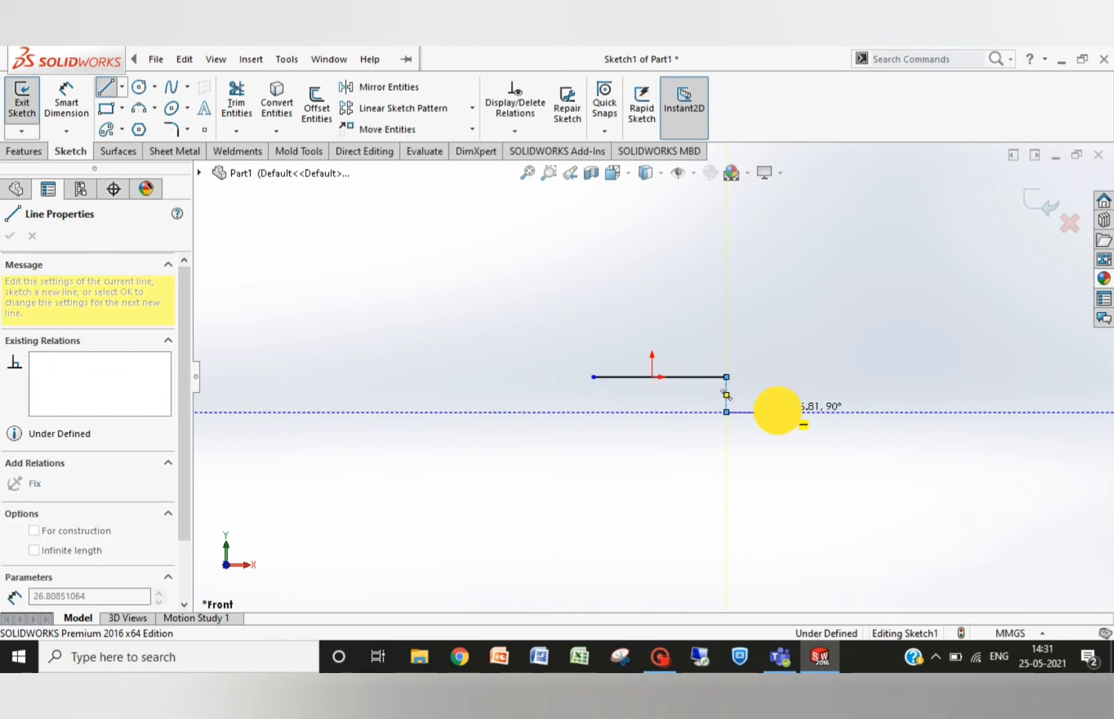
{"action": "left_click", "coordinate": [777, 235]}
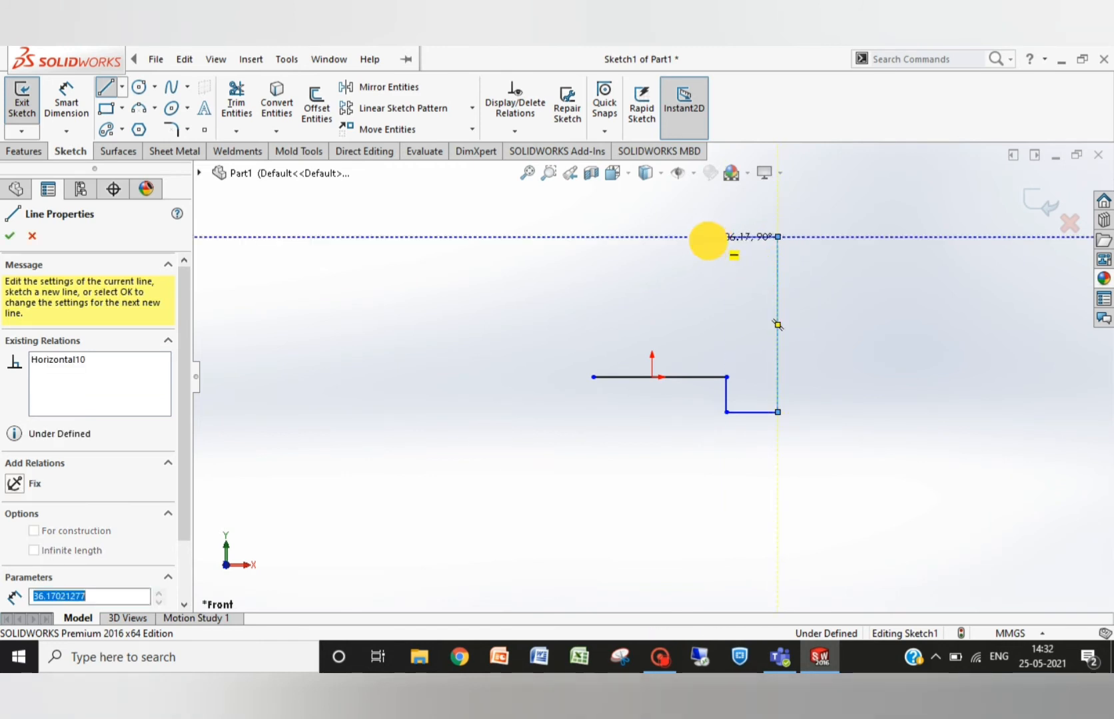
{"action": "left_click", "coordinate": [709, 236]}
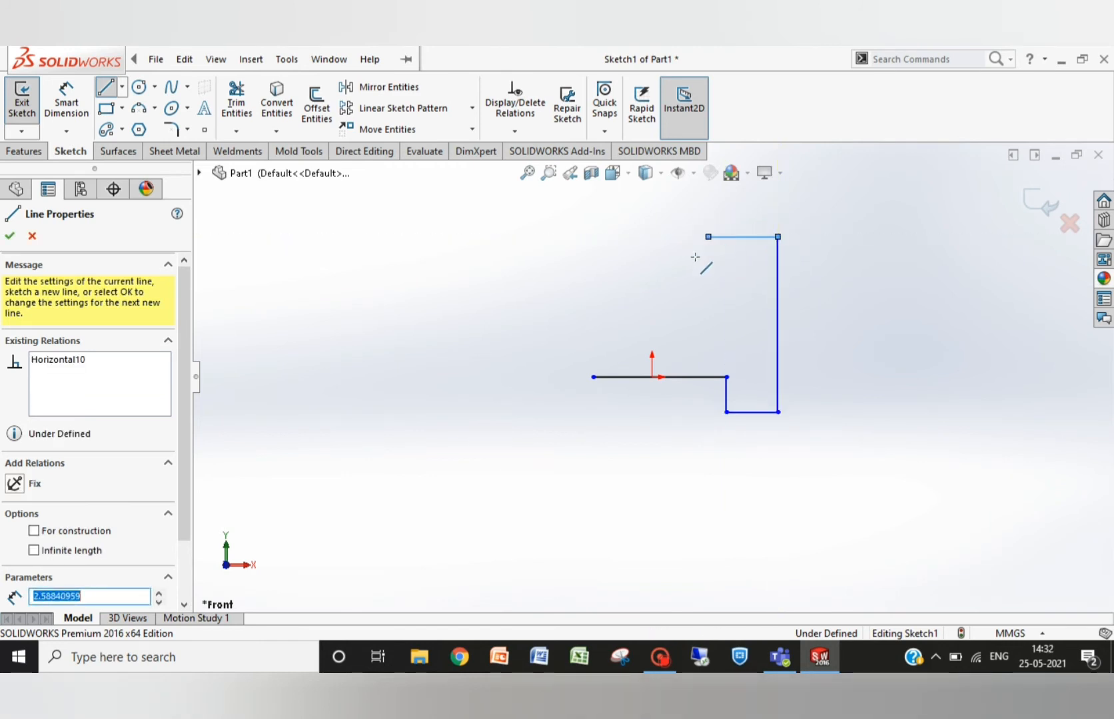
Continue the outline with a V-notch pointing down above the origin, the left side and the left step, closing it at the first line's start.
{"action": "left_click", "coordinate": [650, 317]}
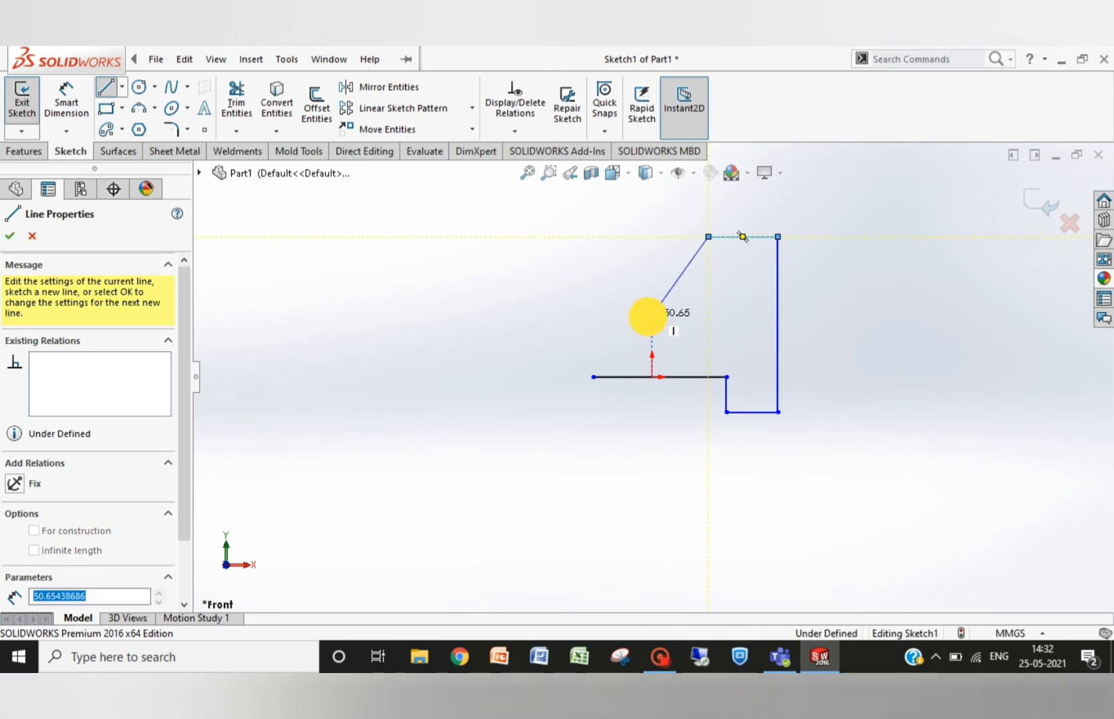
{"action": "left_click", "coordinate": [593, 237]}
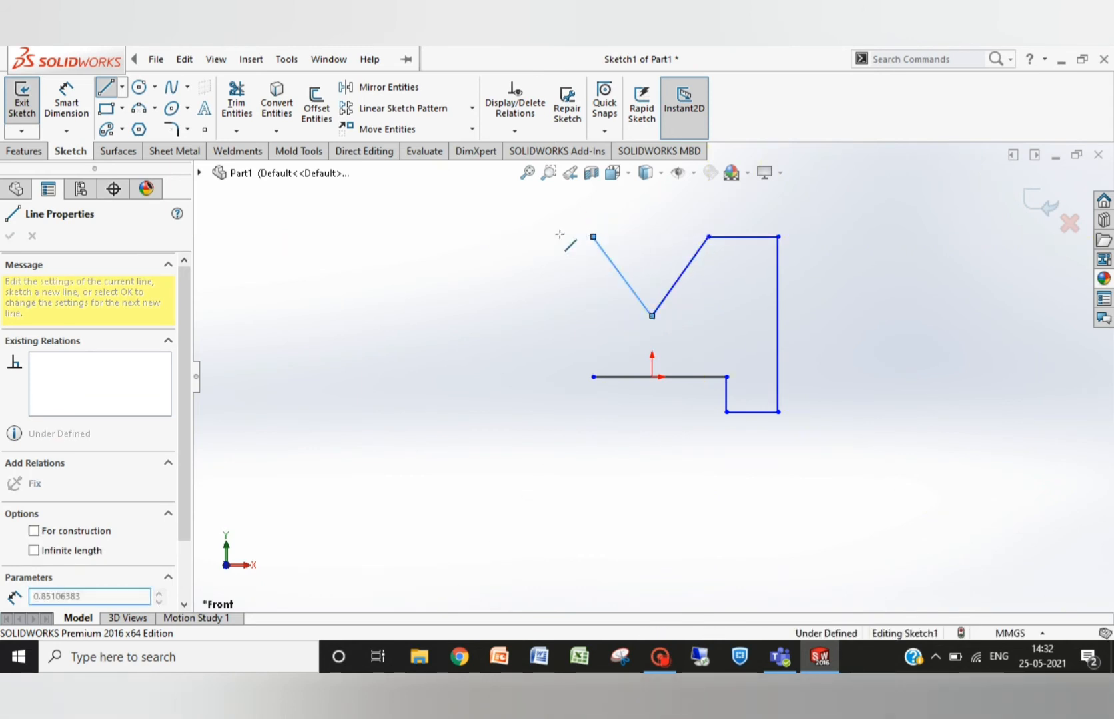
{"action": "left_click", "coordinate": [504, 237]}
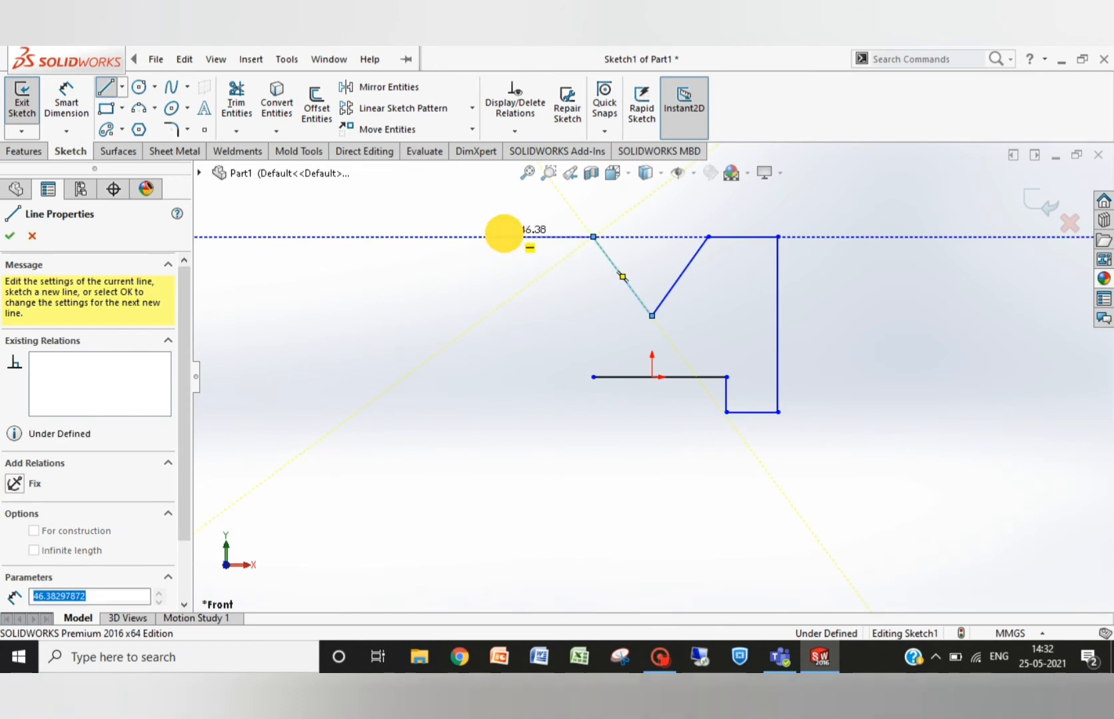
{"action": "double_click", "coordinate": [506, 414]}
{"action": "left_click", "coordinate": [505, 413]}
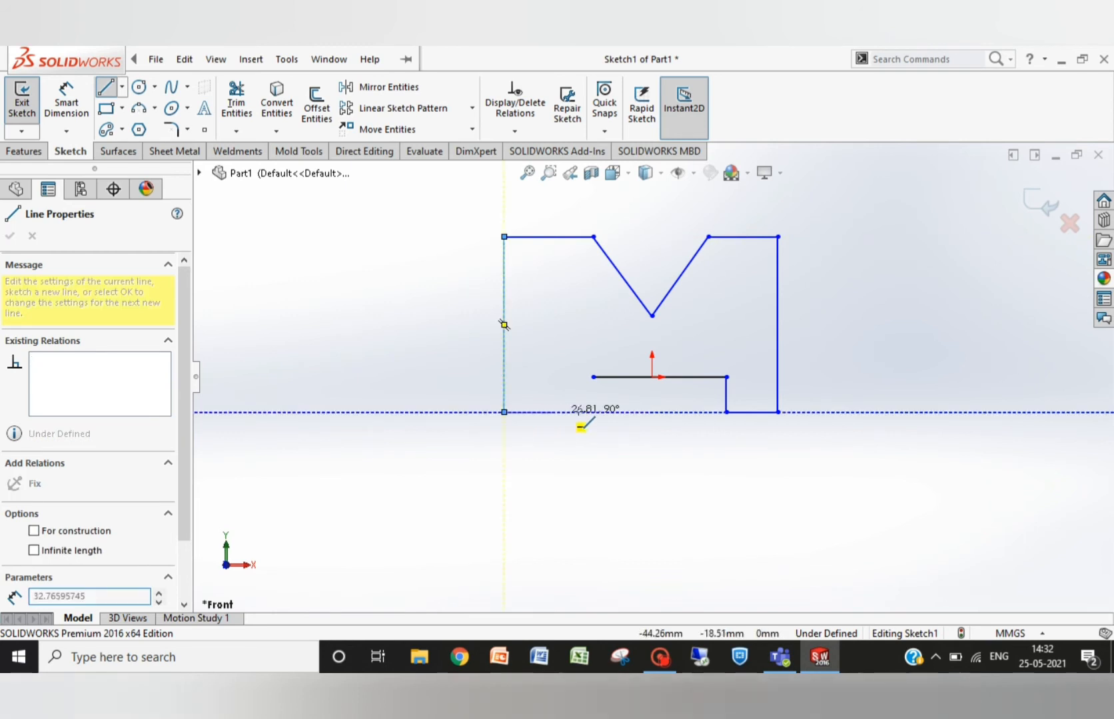
{"action": "left_click", "coordinate": [591, 412]}
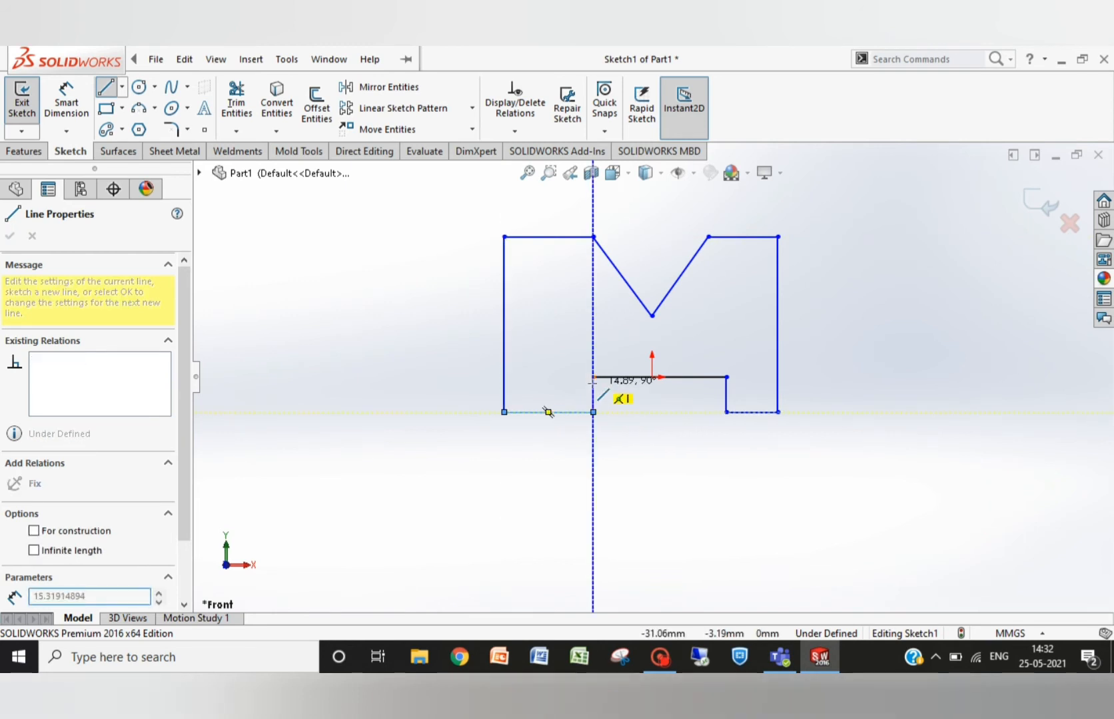
{"action": "left_click", "coordinate": [594, 378]}
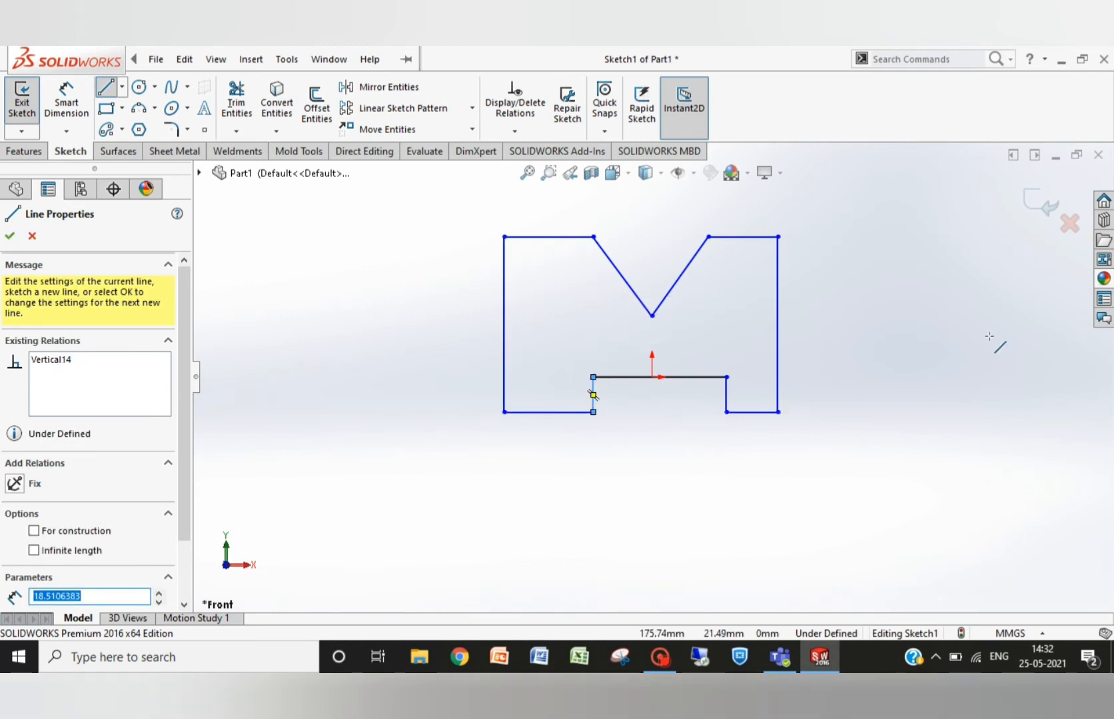
{"action": "key", "text": "Escape"}
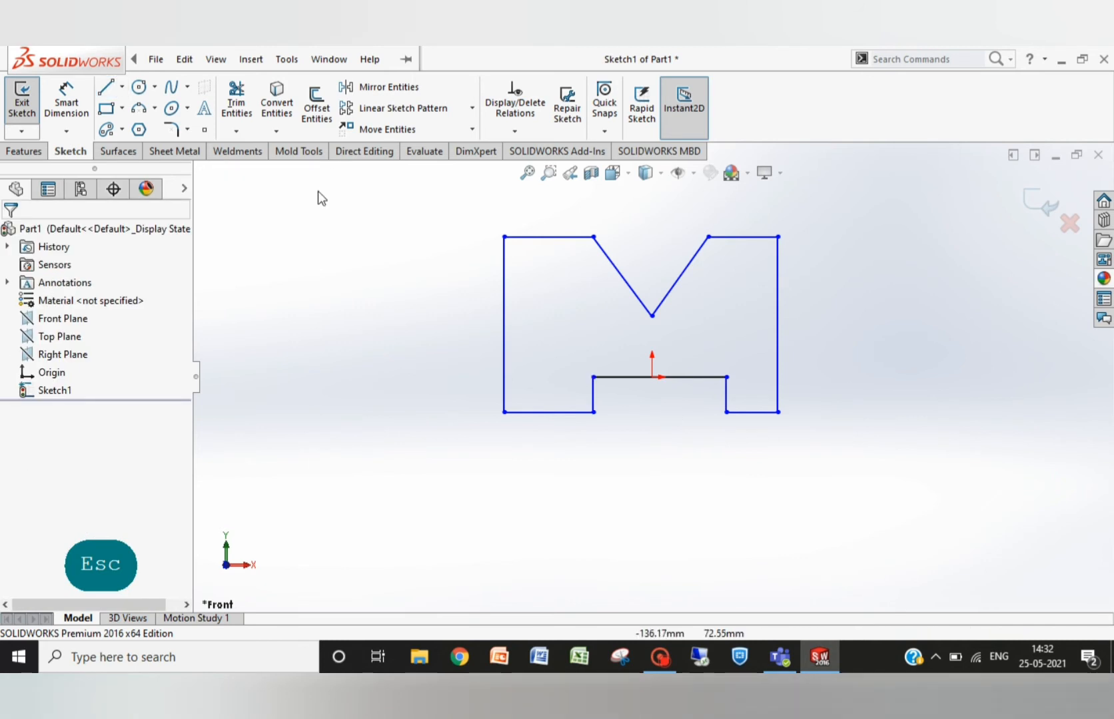
Dimension the horizontal line through the origin as 40 mm.
{"action": "left_click", "coordinate": [72, 93]}
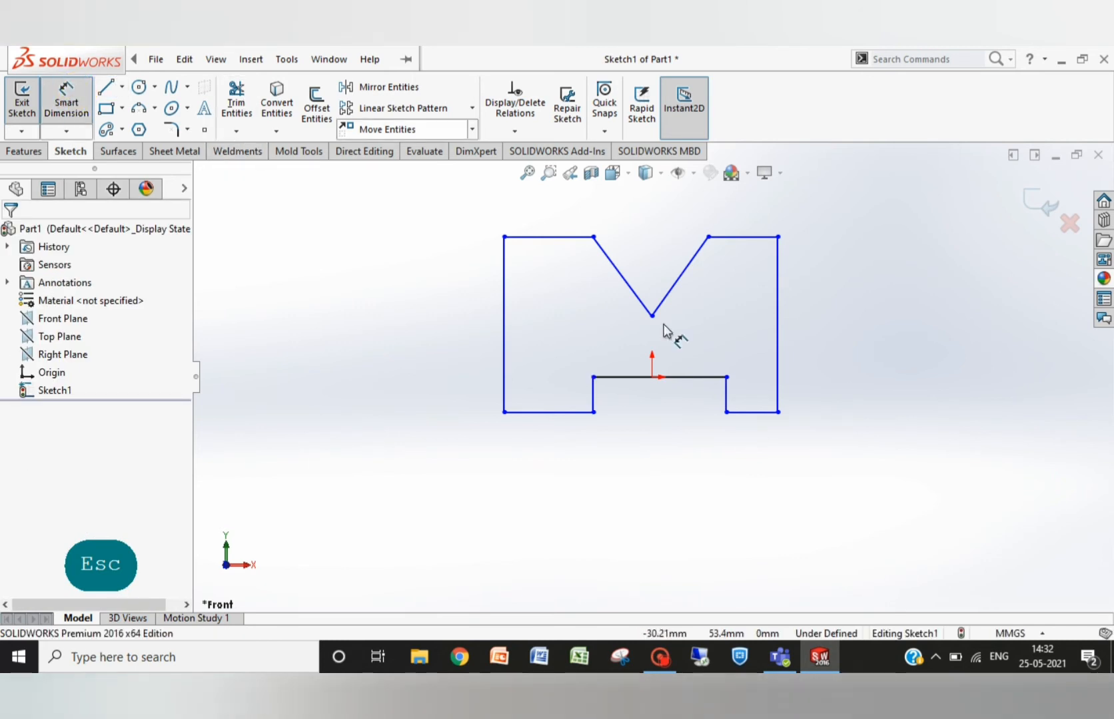
{"action": "left_click", "coordinate": [688, 378]}
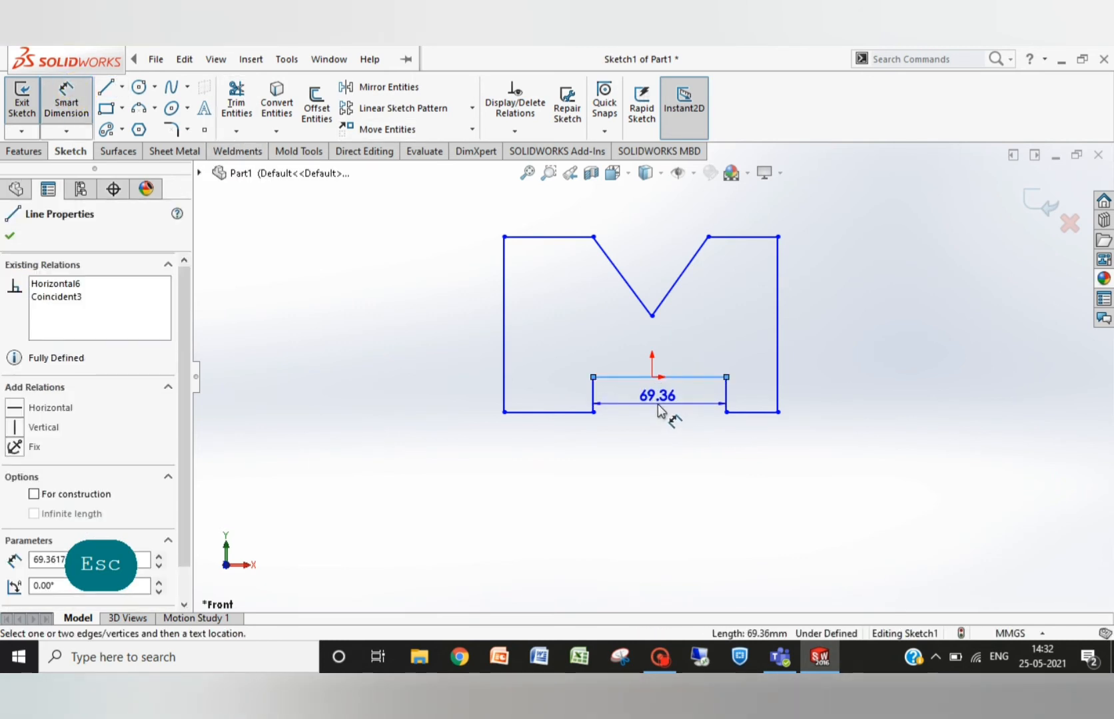
{"action": "left_click", "coordinate": [659, 401]}
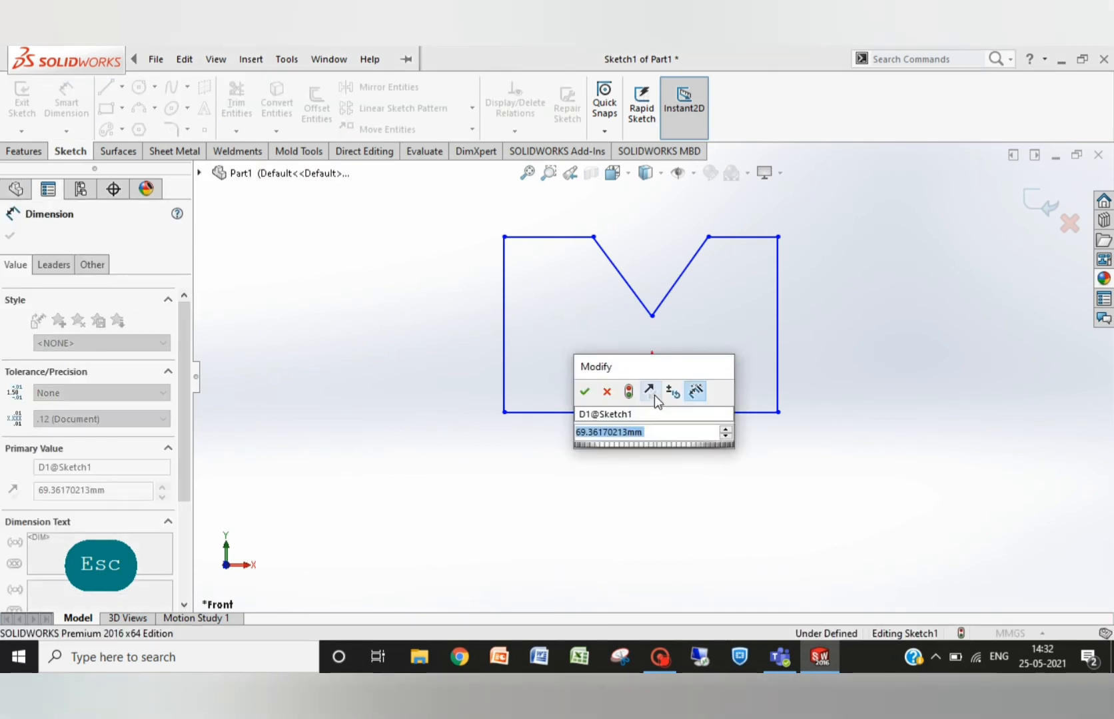
{"action": "type", "text": "40"}
{"action": "key", "text": "Return"}
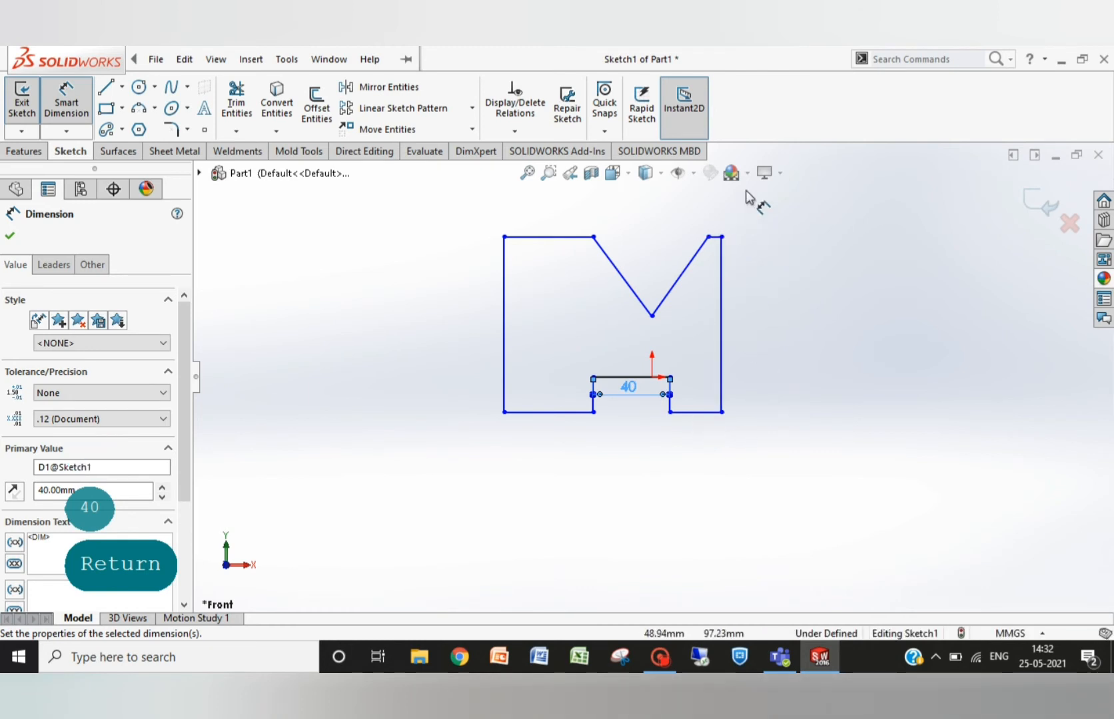
Dimension the two short horizontal lines along the profile's upper edge, either side of the V-notch, as 20 mm each.
{"action": "left_click", "coordinate": [714, 237]}
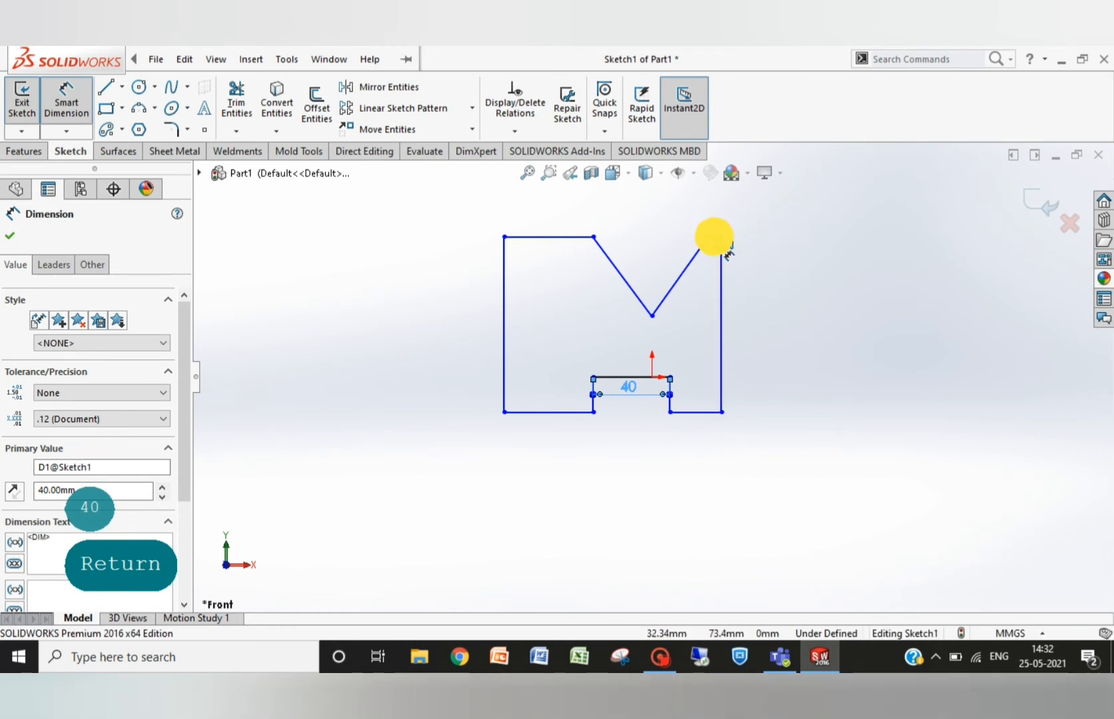
{"action": "left_click", "coordinate": [723, 223]}
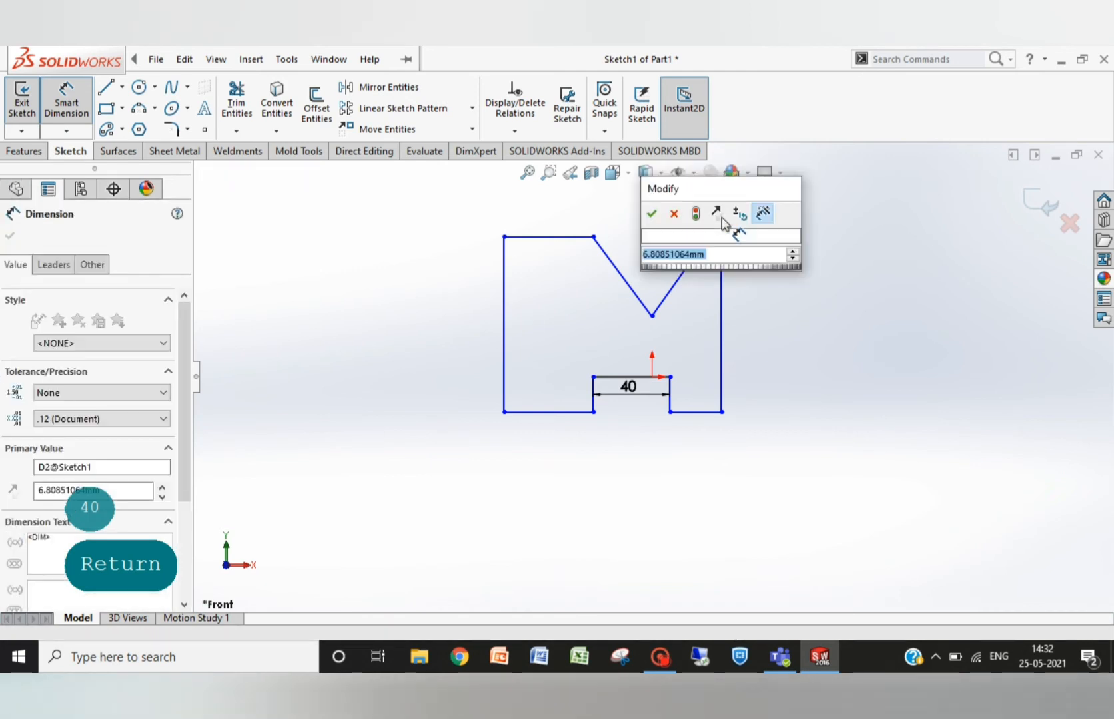
{"action": "type", "text": "20"}
{"action": "key", "text": "Return"}
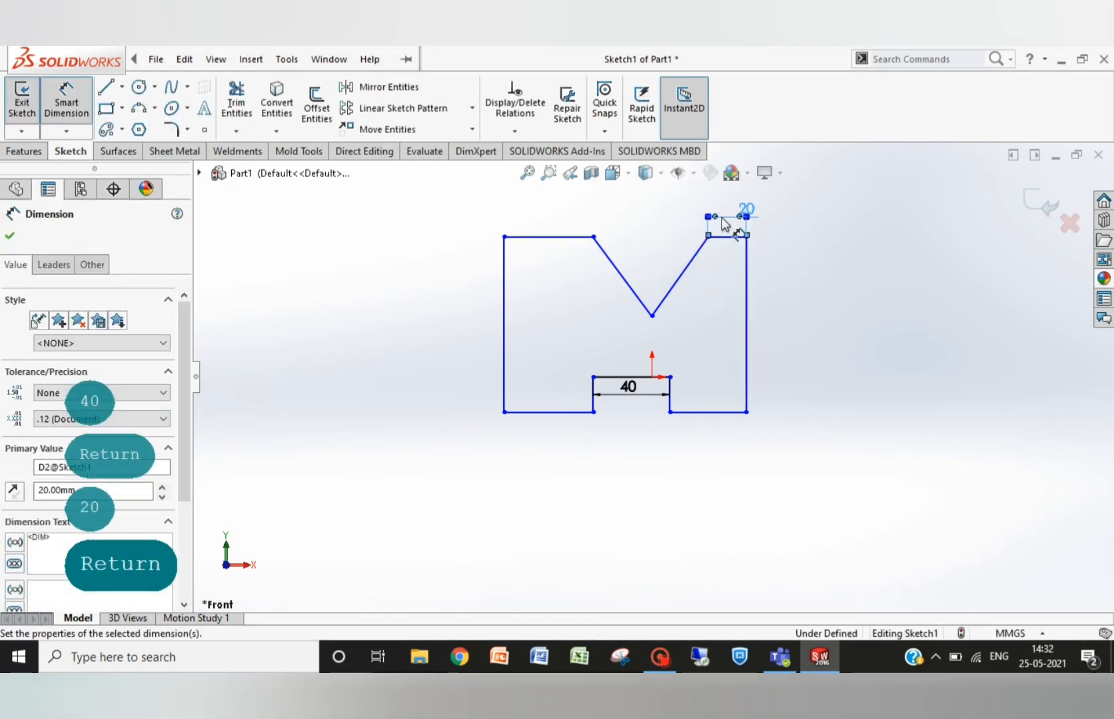
{"action": "left_click", "coordinate": [543, 237]}
{"action": "left_click", "coordinate": [544, 223]}
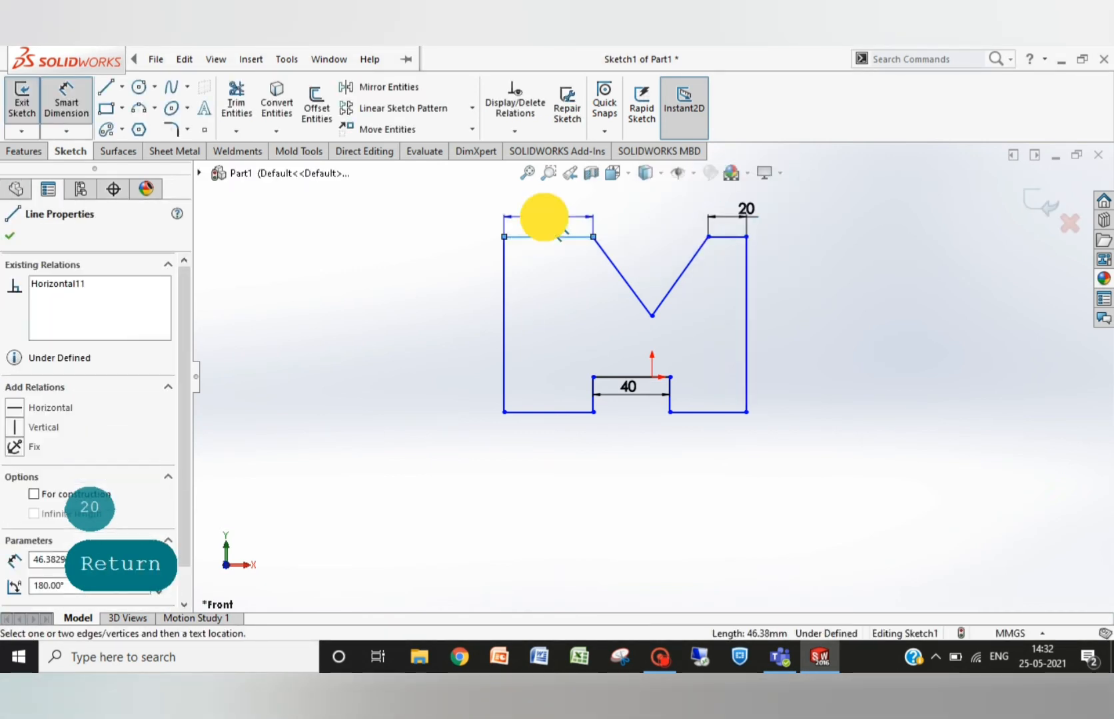
{"action": "type", "text": "20"}
{"action": "key", "text": "Return"}
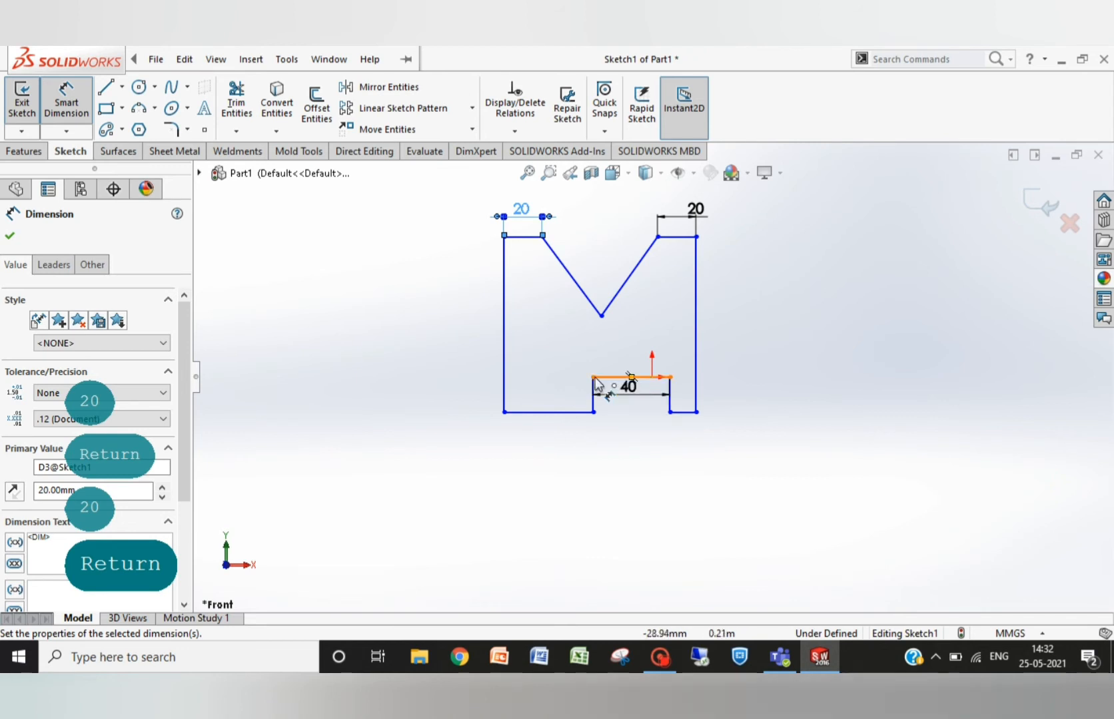
Dimension the horizontal distance from the left end of the 40 mm line to the origin as 20 mm.
{"action": "left_click", "coordinate": [593, 377]}
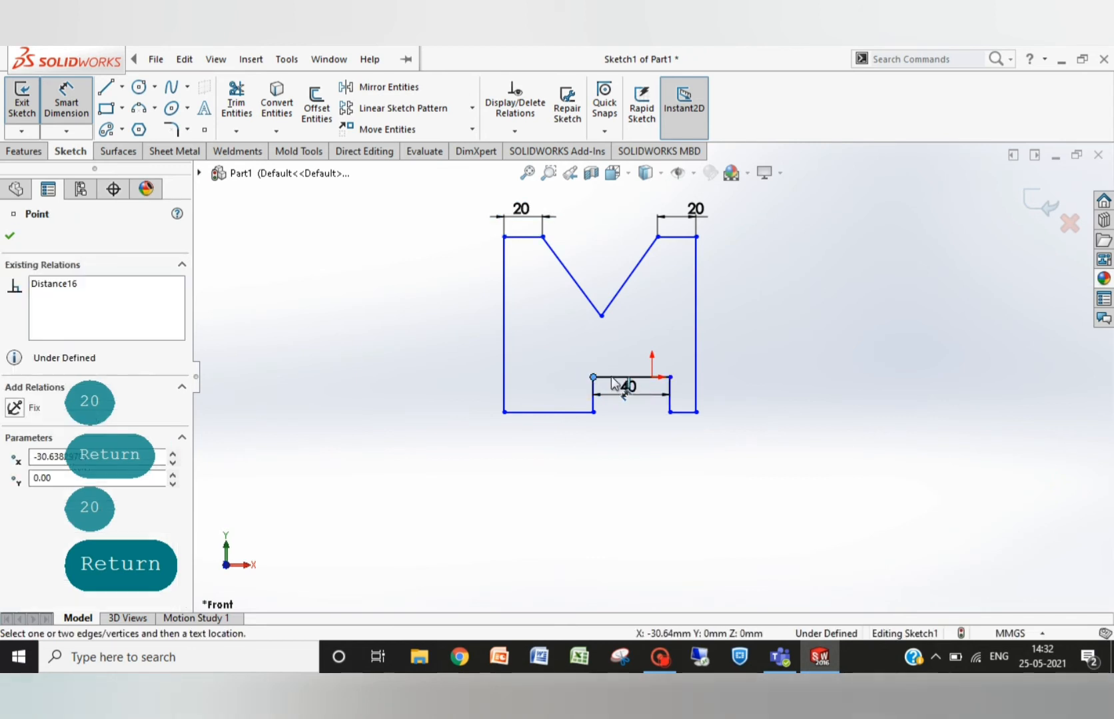
{"action": "left_click", "coordinate": [652, 377]}
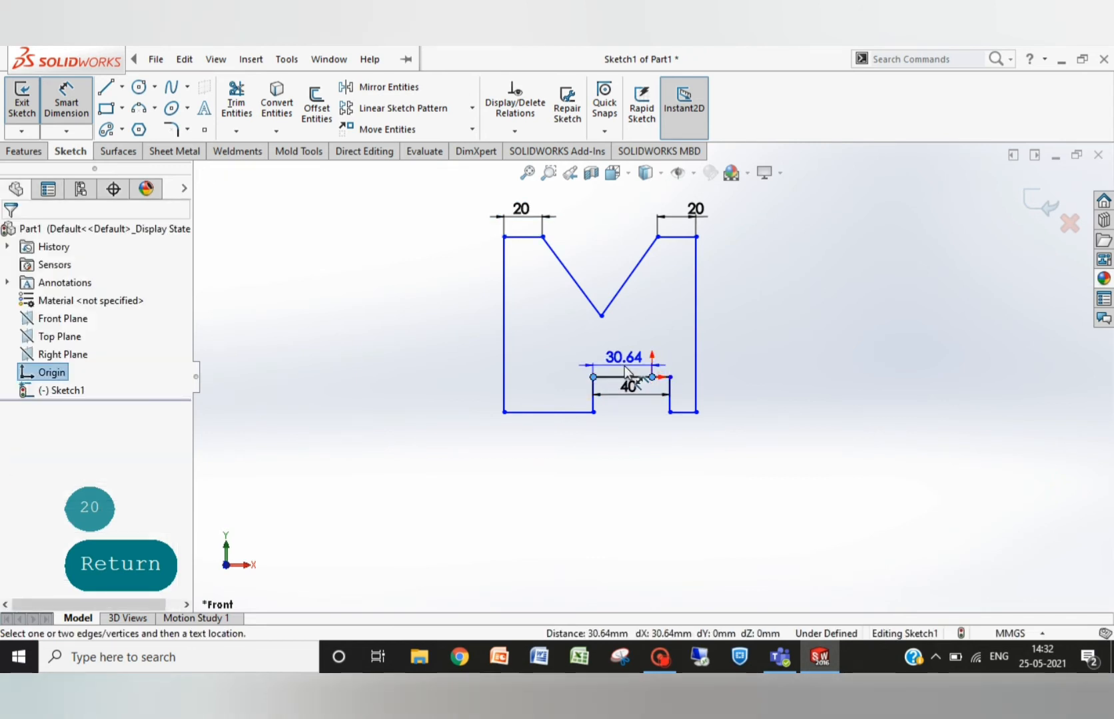
{"action": "left_click", "coordinate": [624, 370]}
{"action": "type", "text": "2"}
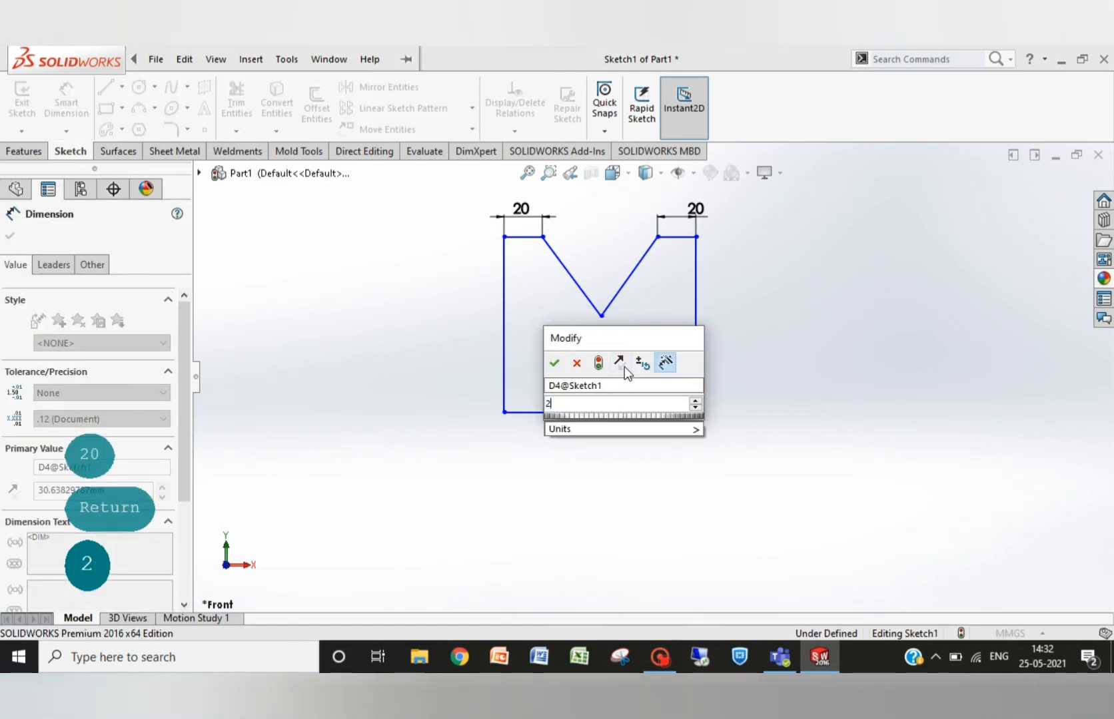
{"action": "type", "text": "0"}
{"action": "key", "text": "Return"}
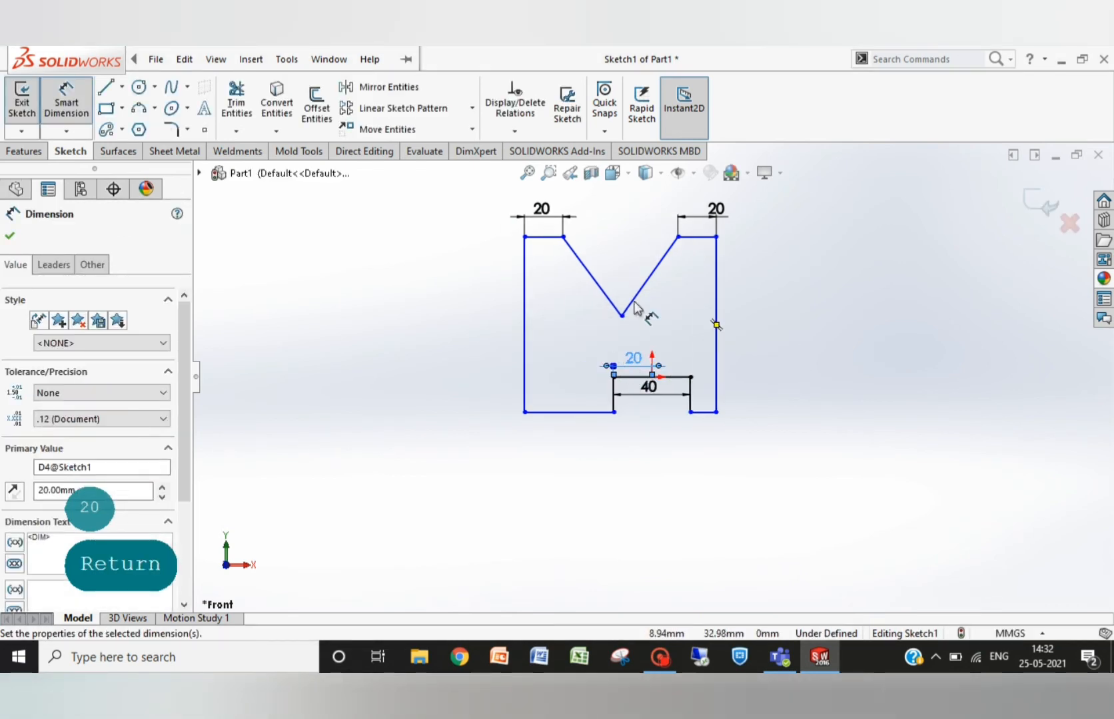
Dimension the profile's right outer vertical side as 80 mm.
{"action": "left_click", "coordinate": [717, 343]}
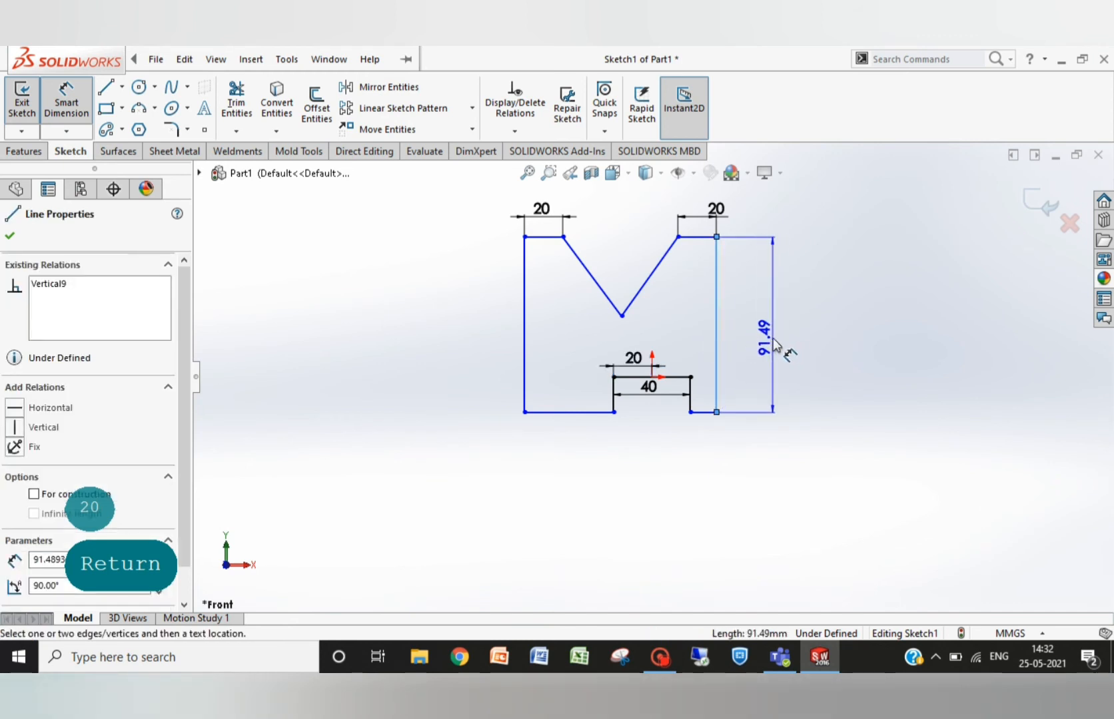
{"action": "left_click", "coordinate": [773, 343]}
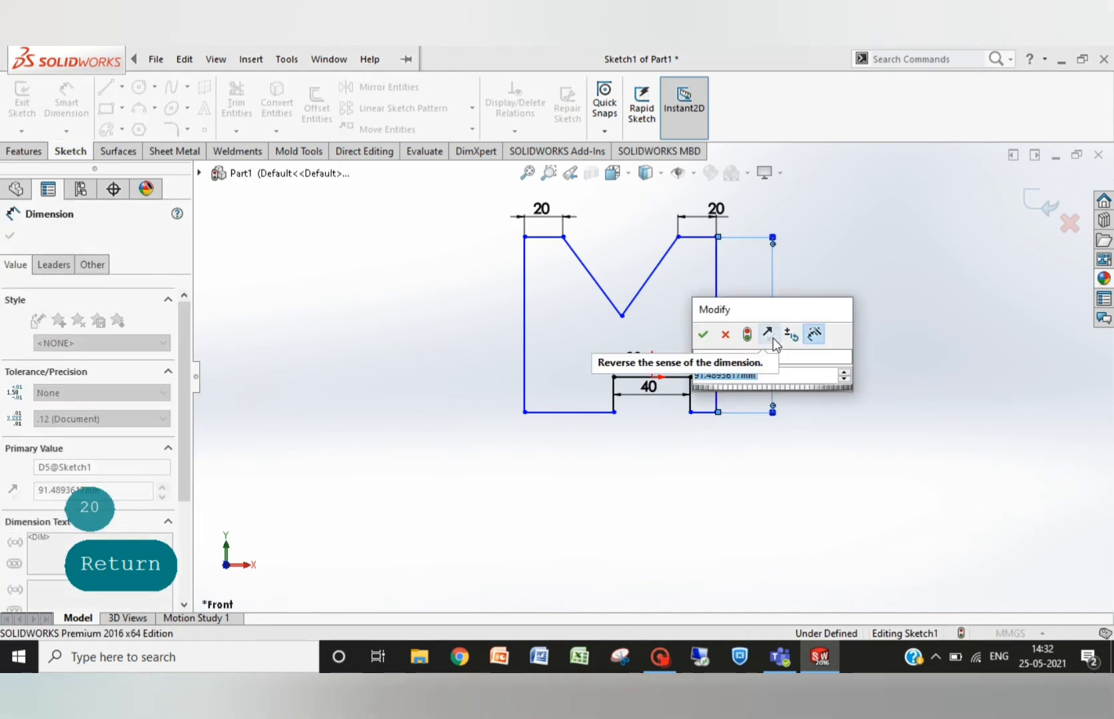
{"action": "type", "text": "80"}
{"action": "key", "text": "Return"}
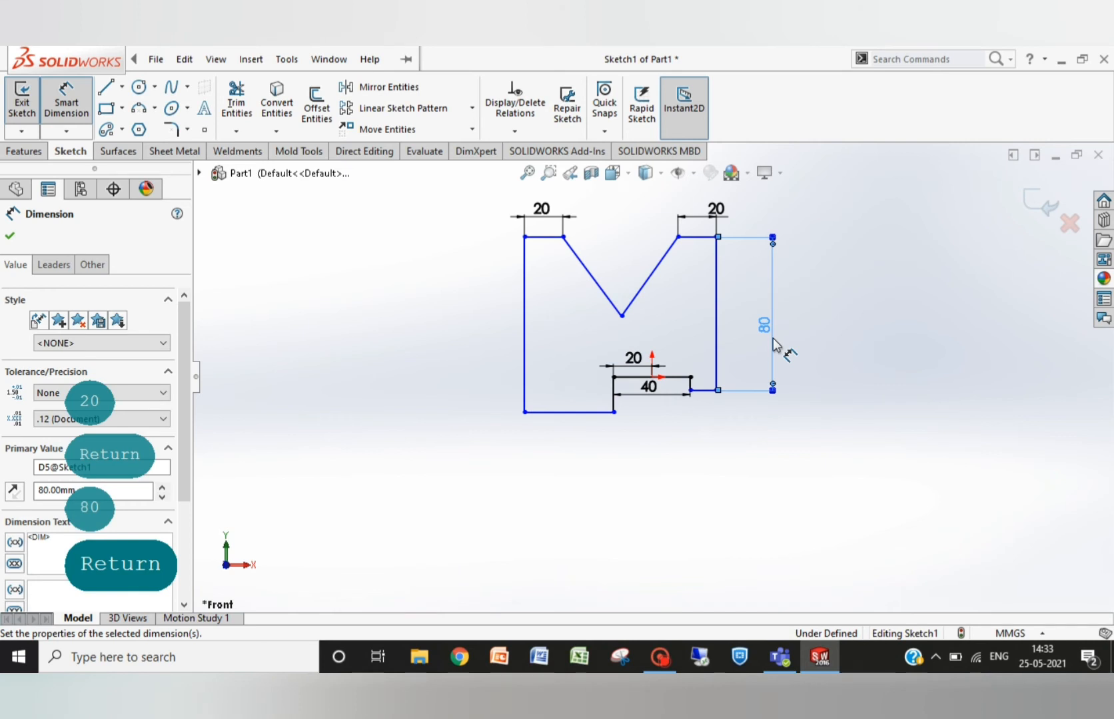
Change the right outer side's dimension to 90 mm and dimension the left outer vertical side as 90 mm.
{"action": "type", "text": "90"}
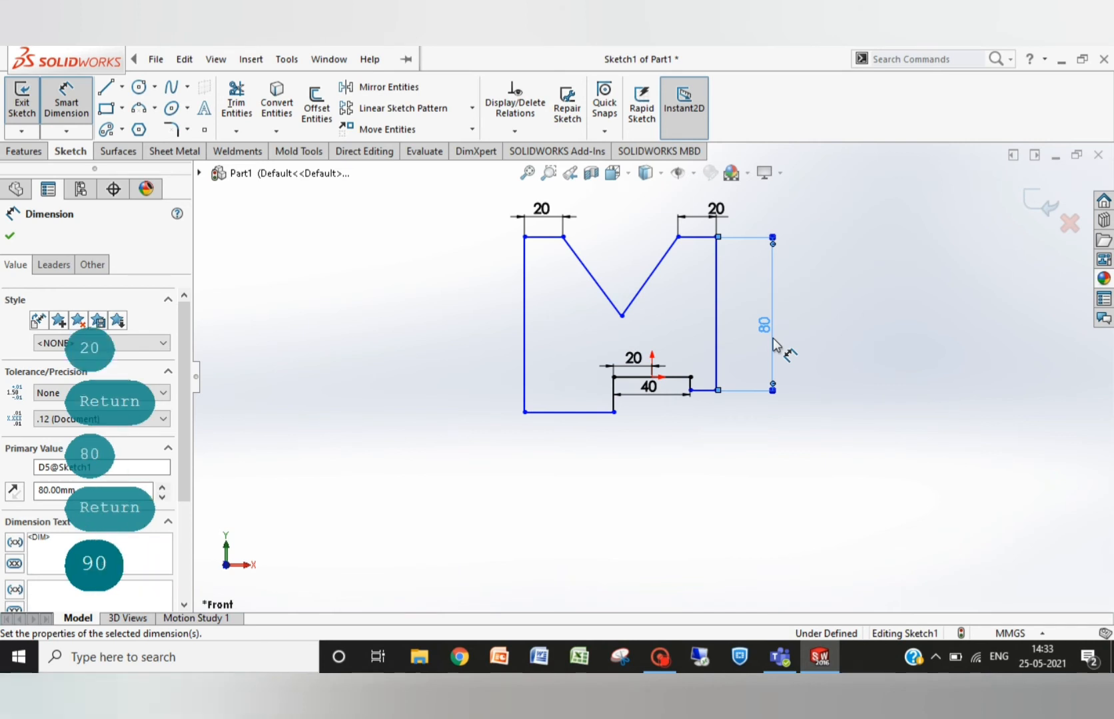
{"action": "left_click", "coordinate": [766, 324]}
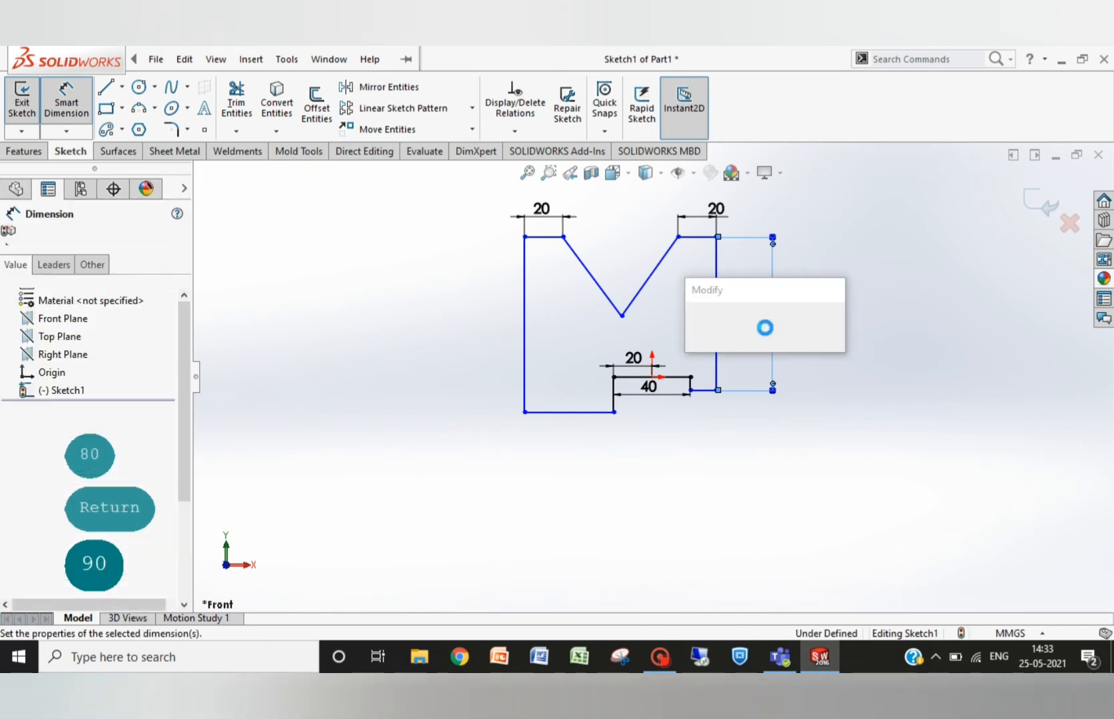
{"action": "type", "text": "90"}
{"action": "key", "text": "Return"}
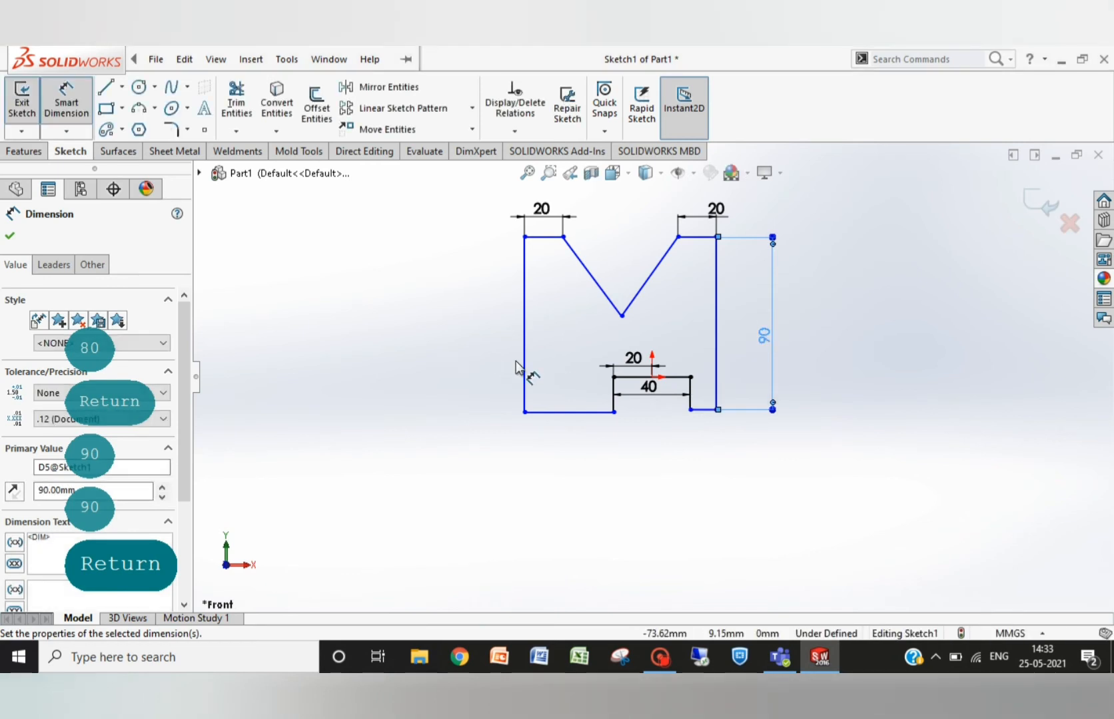
{"action": "left_click", "coordinate": [524, 365]}
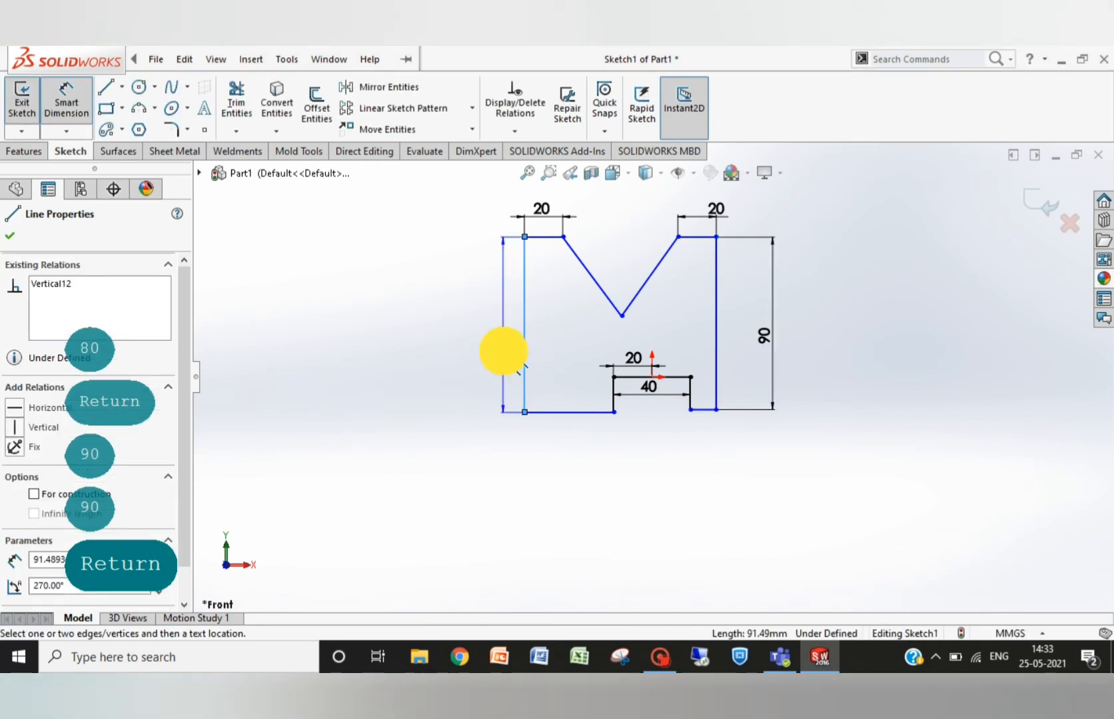
{"action": "left_click", "coordinate": [503, 351]}
{"action": "type", "text": "90"}
{"action": "key", "text": "Return"}
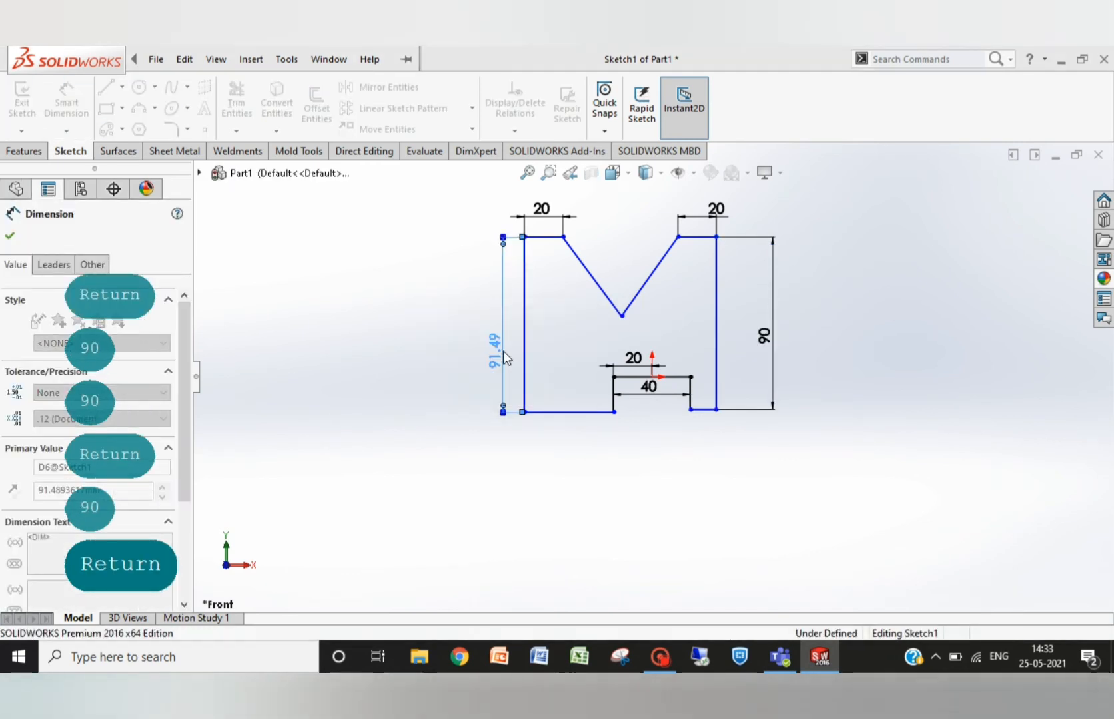
{"action": "left_click", "coordinate": [614, 395]}
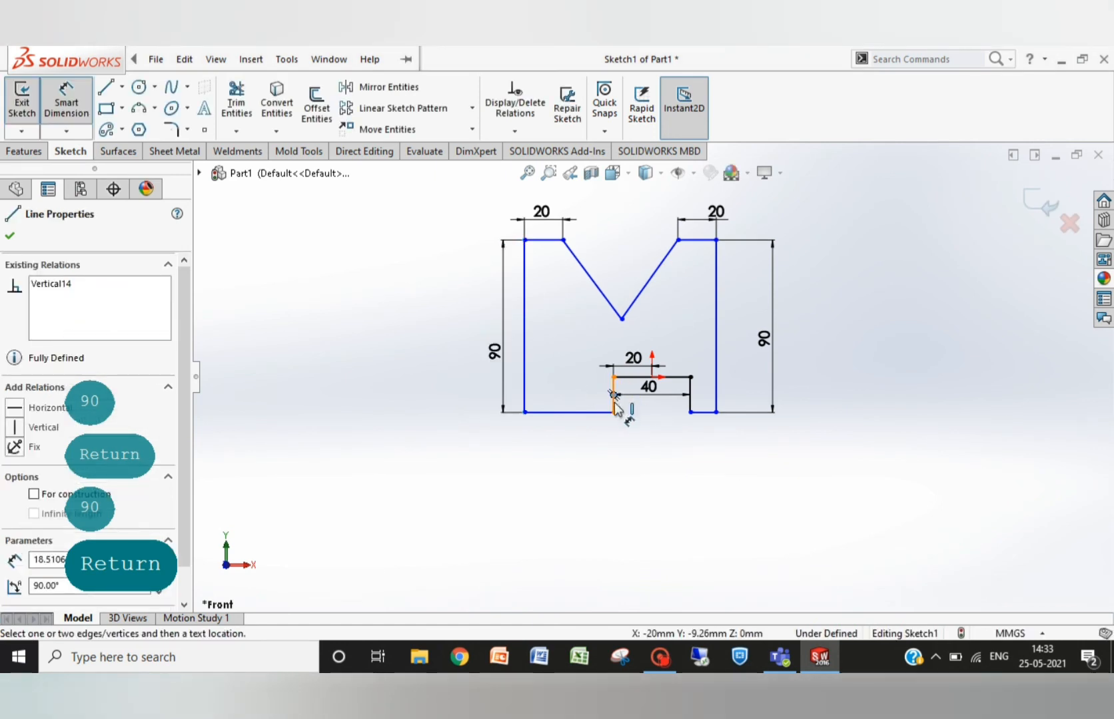
{"action": "left_click", "coordinate": [613, 402]}
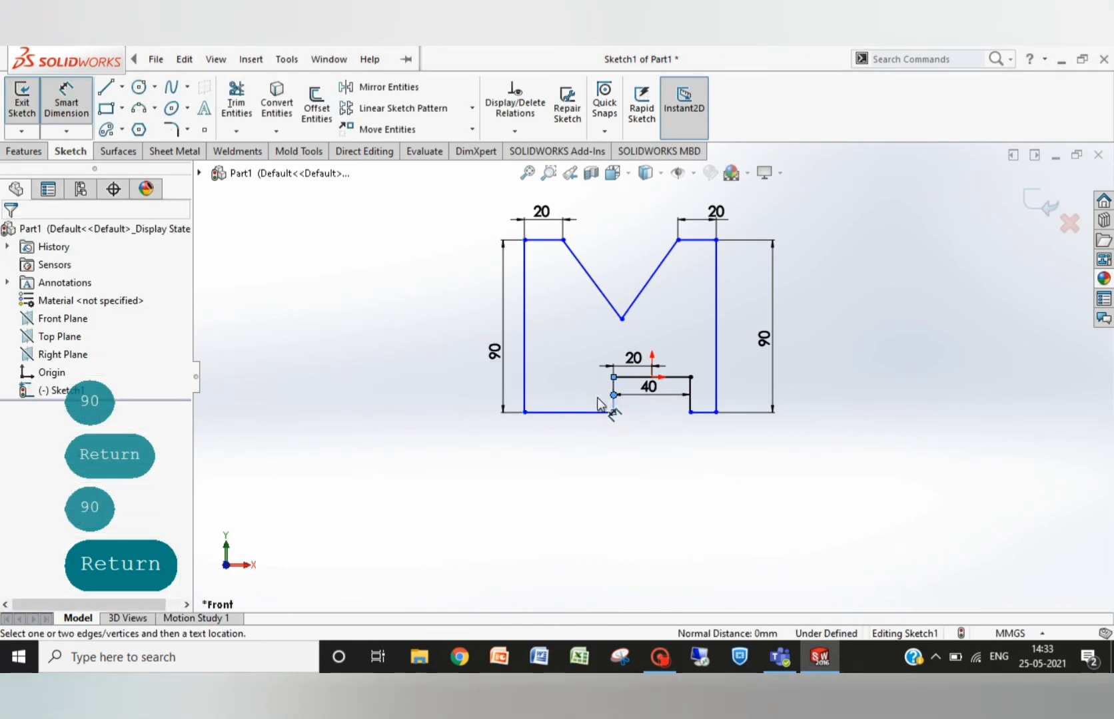
{"action": "left_click", "coordinate": [693, 404]}
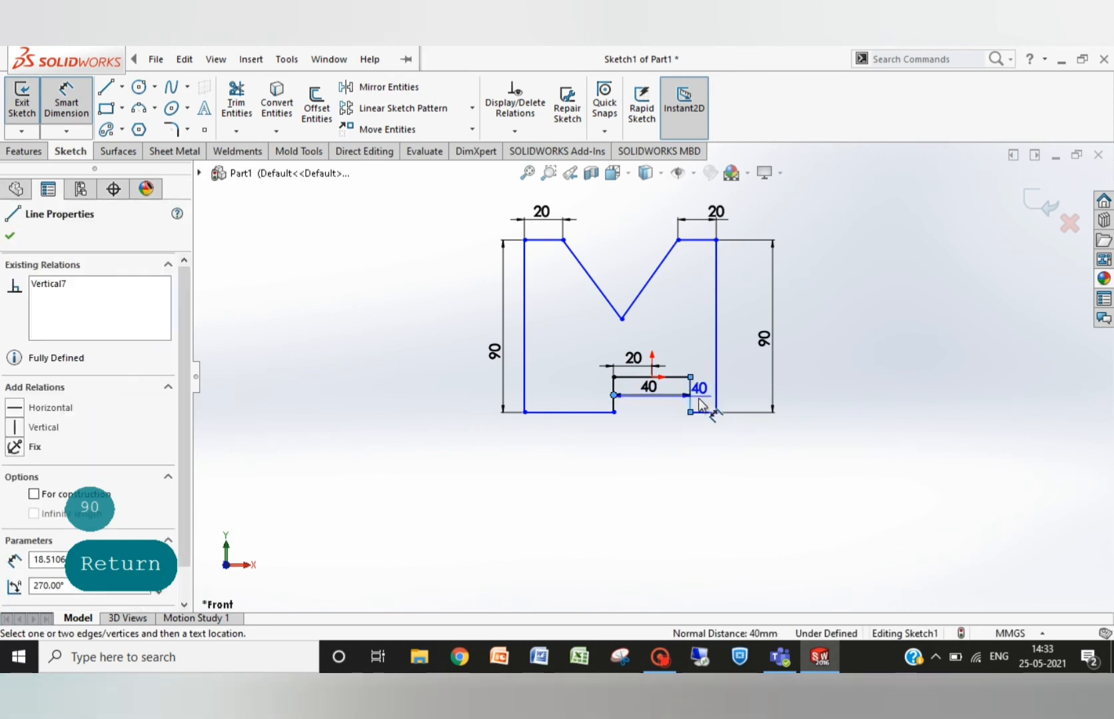
{"action": "key", "text": "Escape"}
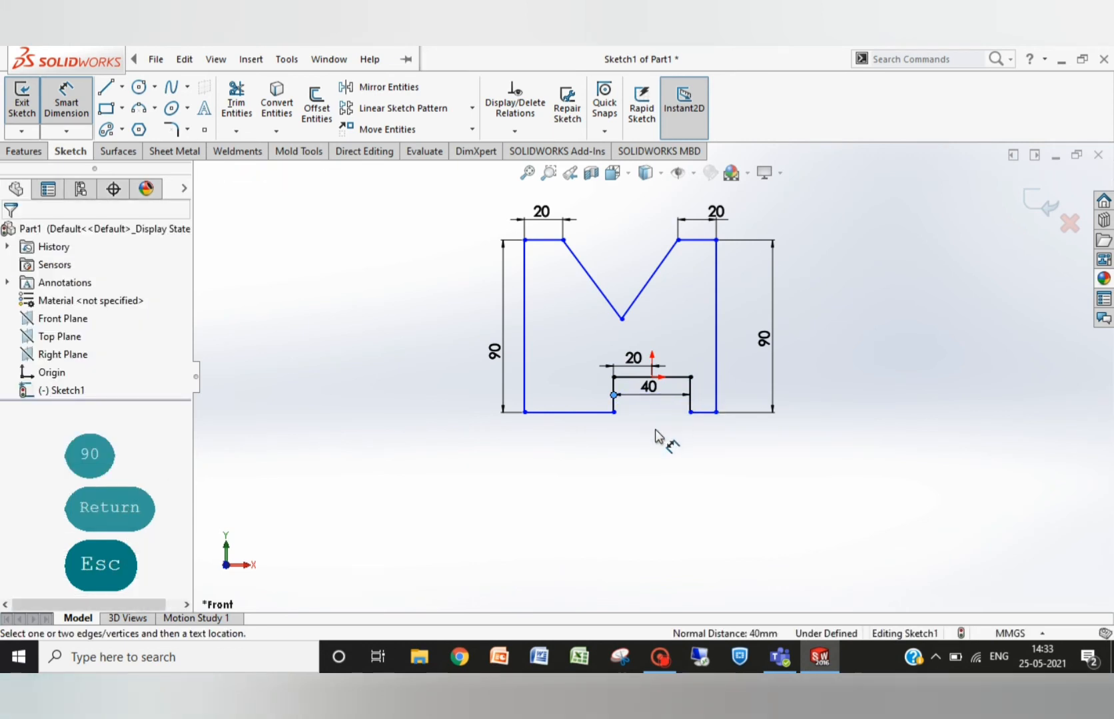
{"action": "left_click", "coordinate": [611, 403]}
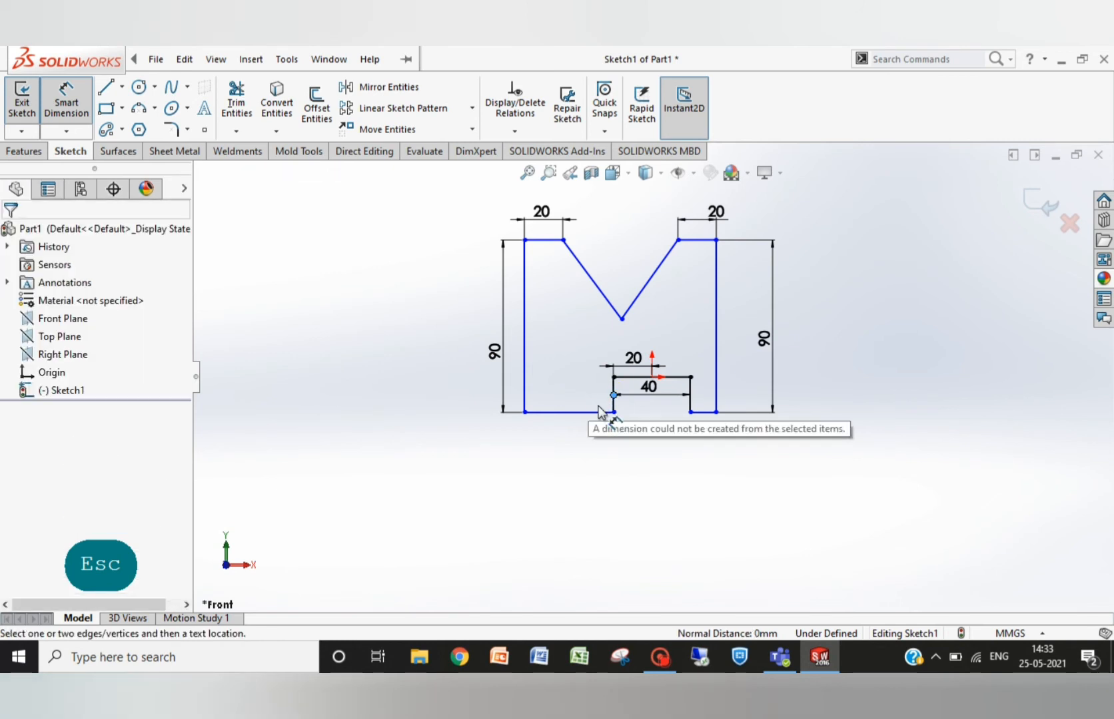
{"action": "key", "text": "Escape"}
Dimension the two short vertical lines at the ends of the 40 mm line as 10 mm each.
{"action": "left_click", "coordinate": [614, 399]}
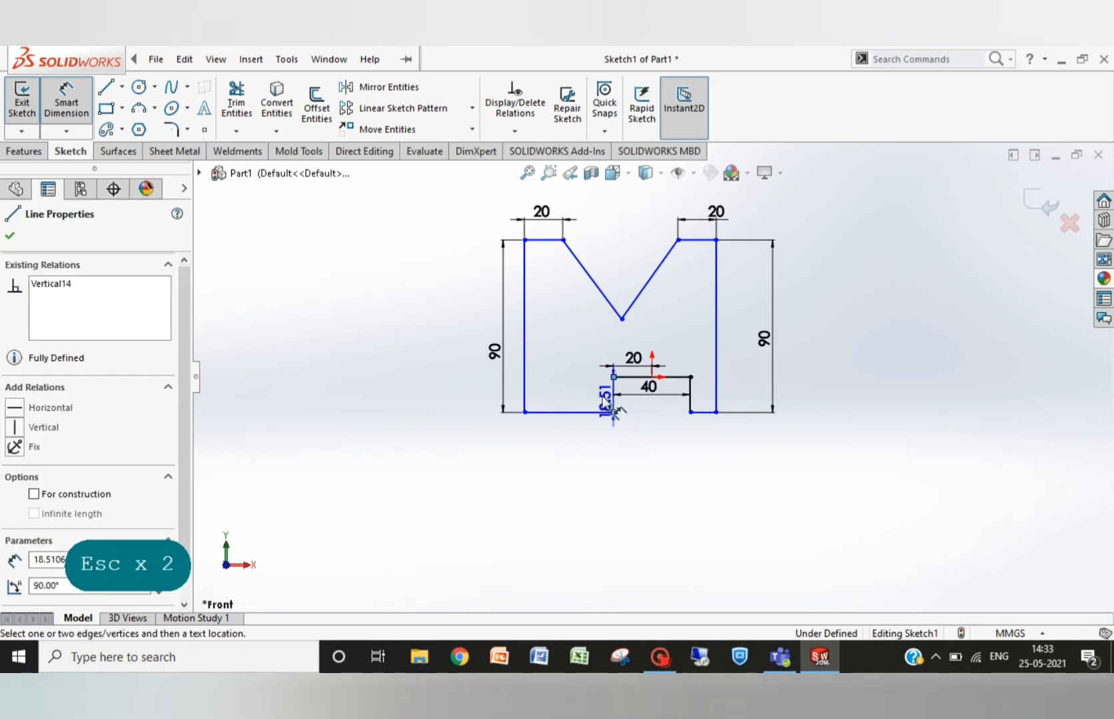
{"action": "left_click", "coordinate": [596, 392]}
{"action": "type", "text": "10"}
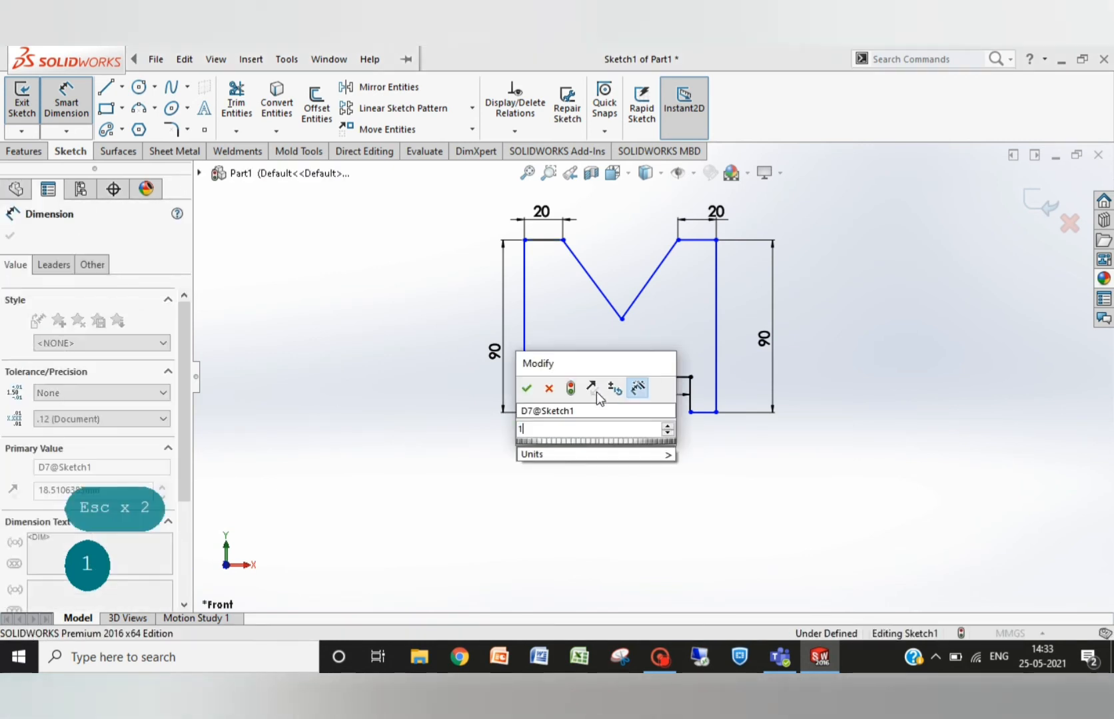
{"action": "key", "text": "Return"}
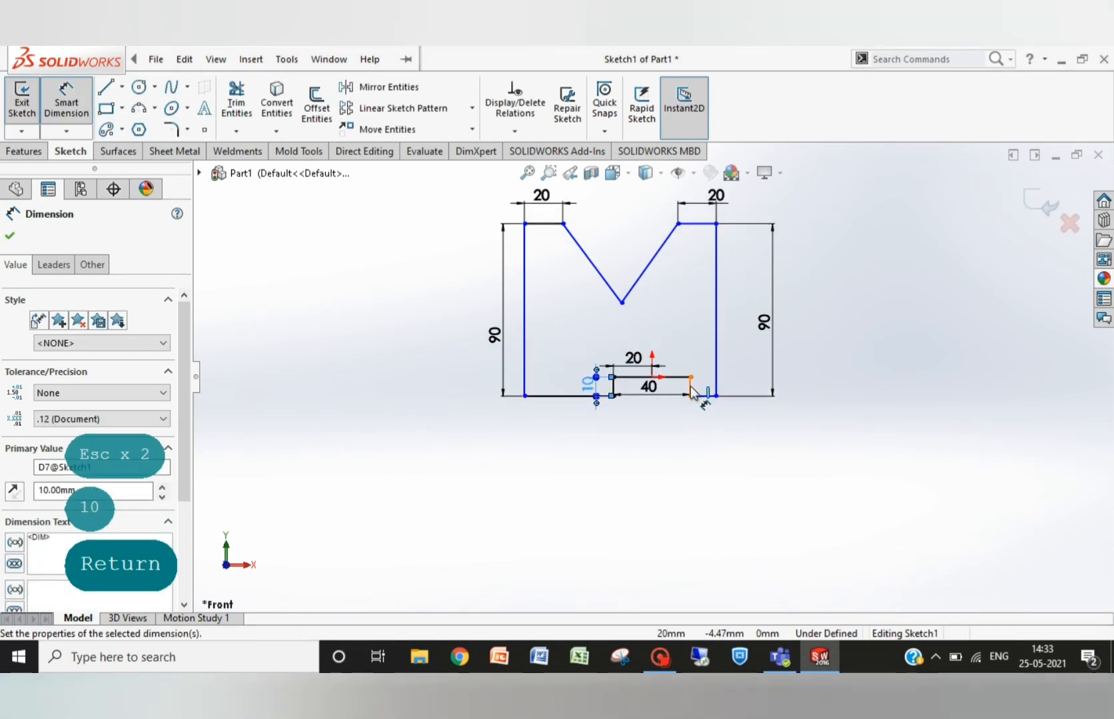
{"action": "left_click", "coordinate": [691, 386]}
{"action": "left_click", "coordinate": [698, 385]}
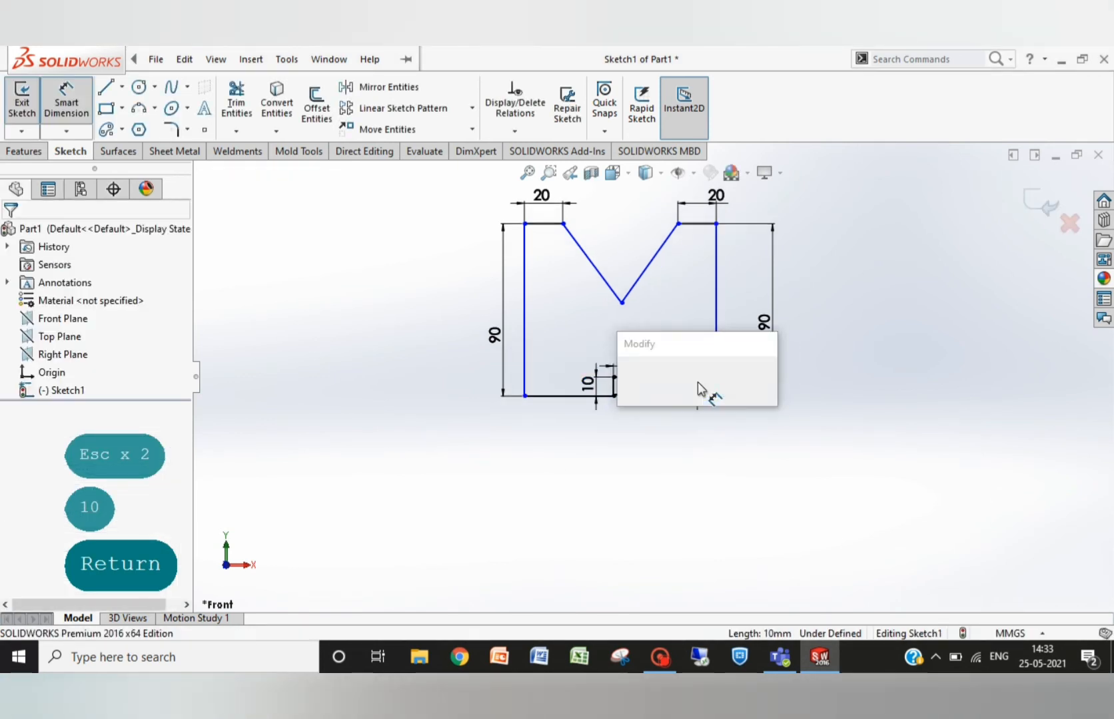
{"action": "key", "text": "Return"}
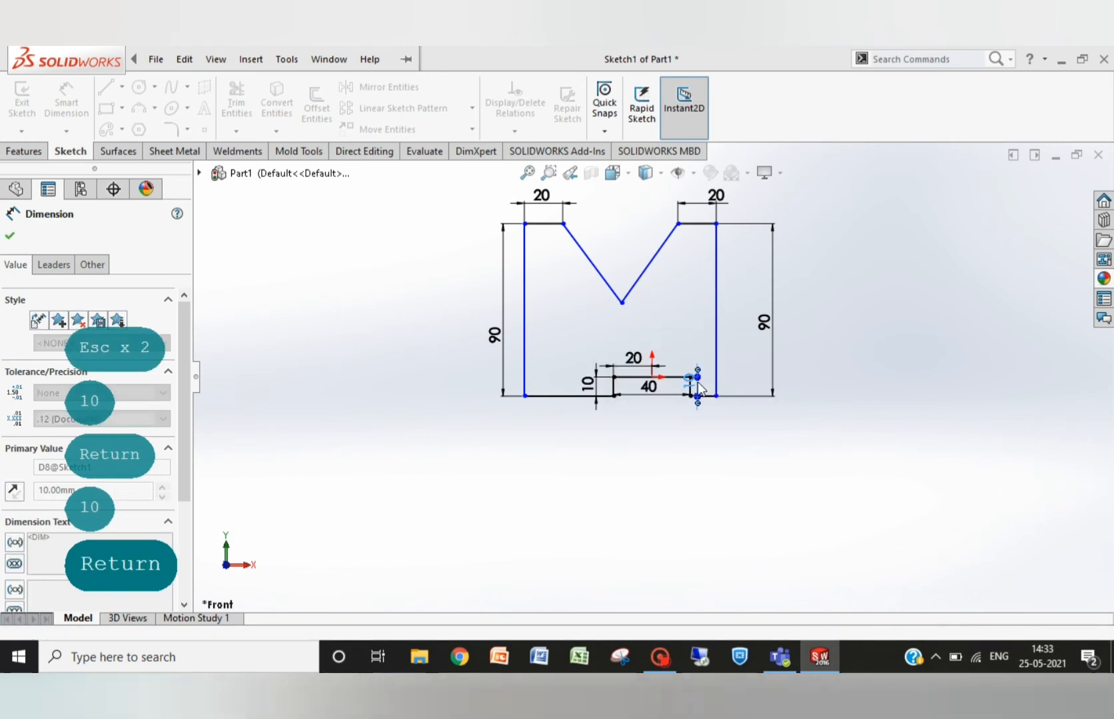
{"action": "key", "text": "Escape"}
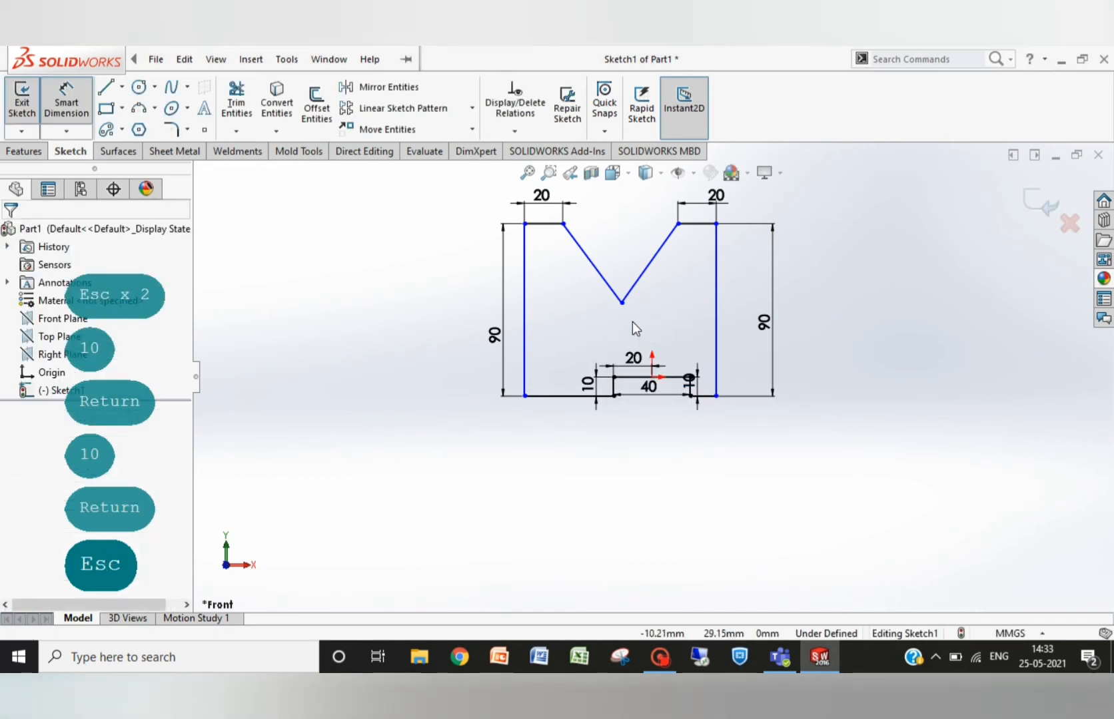
Try to dimension the V-notch's apex from the left slanted line.
{"action": "mouse_move", "coordinate": [621, 304]}
{"action": "left_mouse_down"}
{"action": "mouse_move", "coordinate": [639, 310]}
{"action": "mouse_move", "coordinate": [634, 324]}
{"action": "mouse_move", "coordinate": [622, 304]}
{"action": "left_mouse_up"}
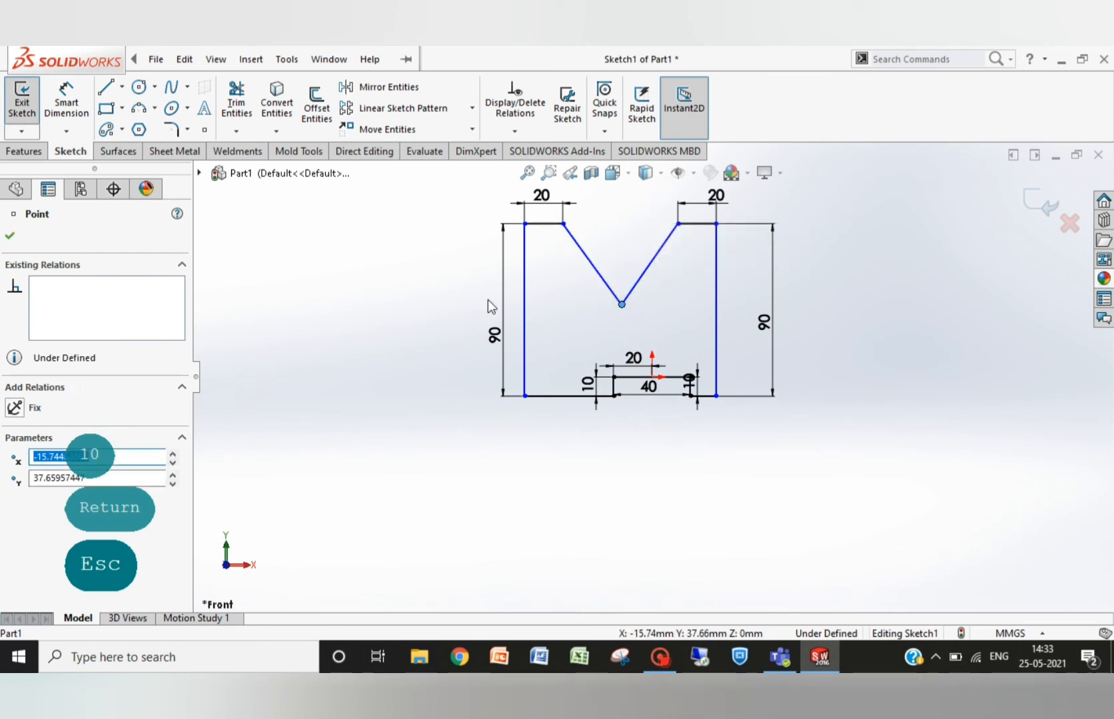
{"action": "left_click", "coordinate": [68, 96]}
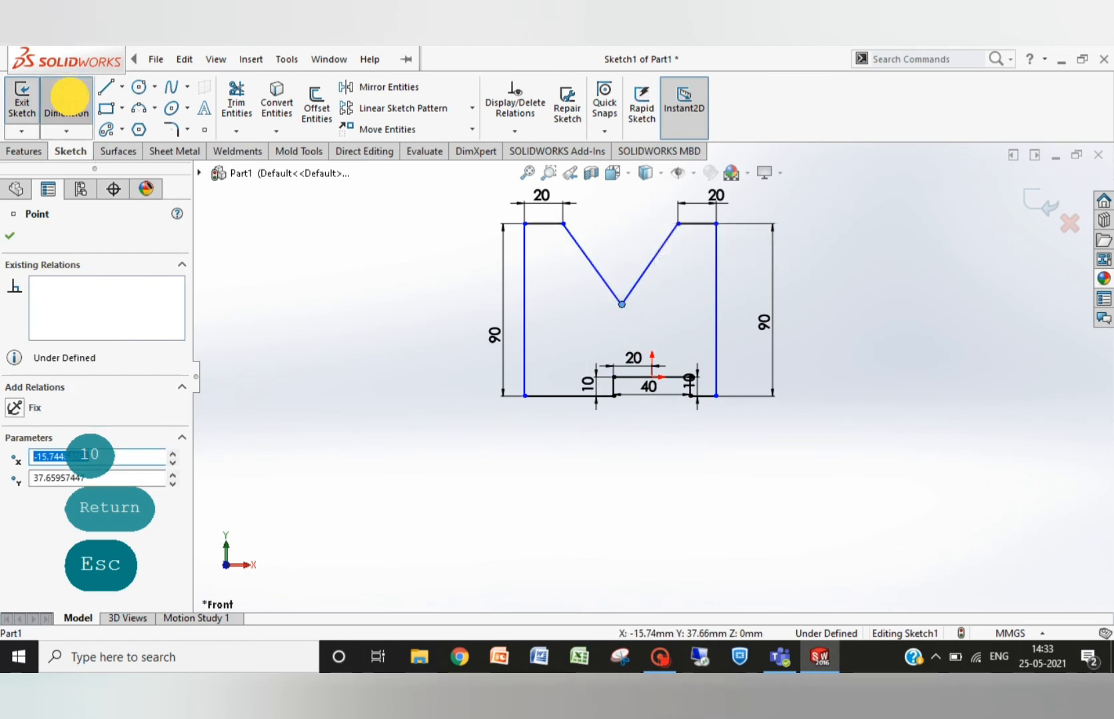
{"action": "left_click", "coordinate": [592, 266]}
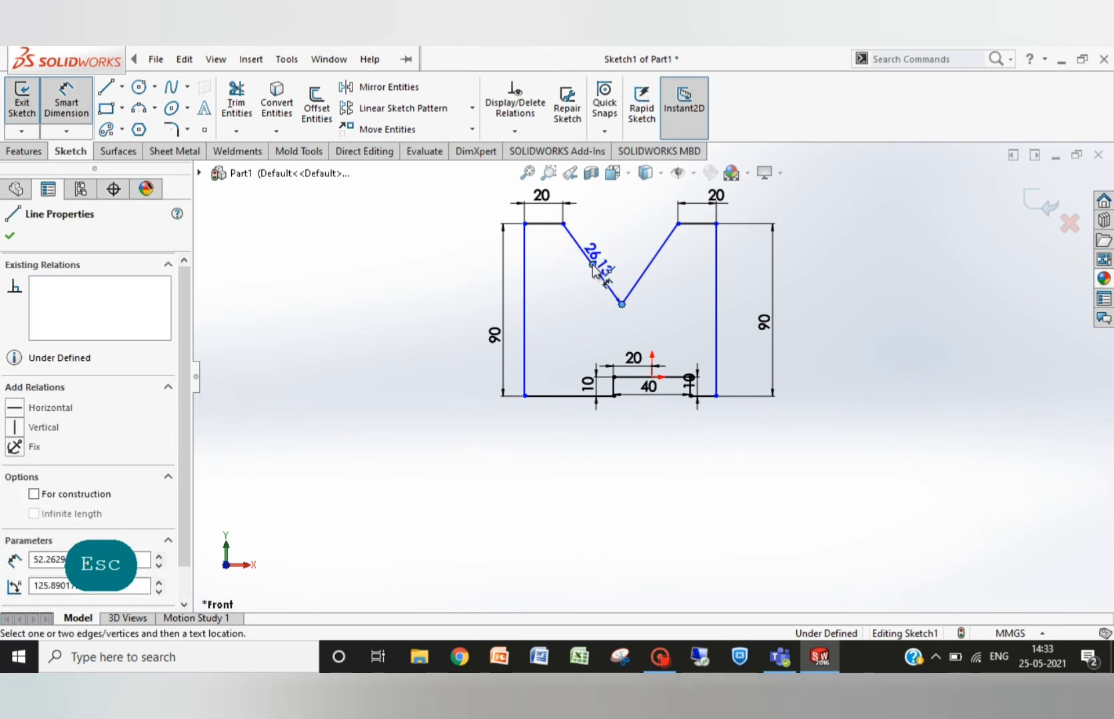
{"action": "left_click", "coordinate": [646, 272]}
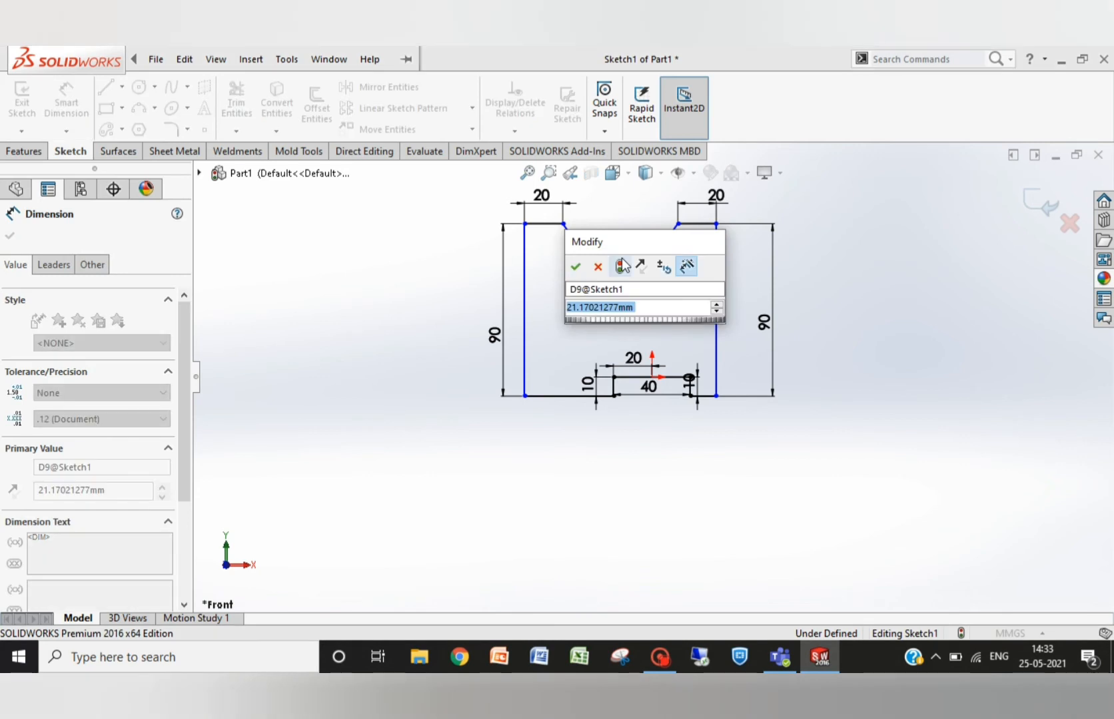
{"action": "key", "text": "Escape"}
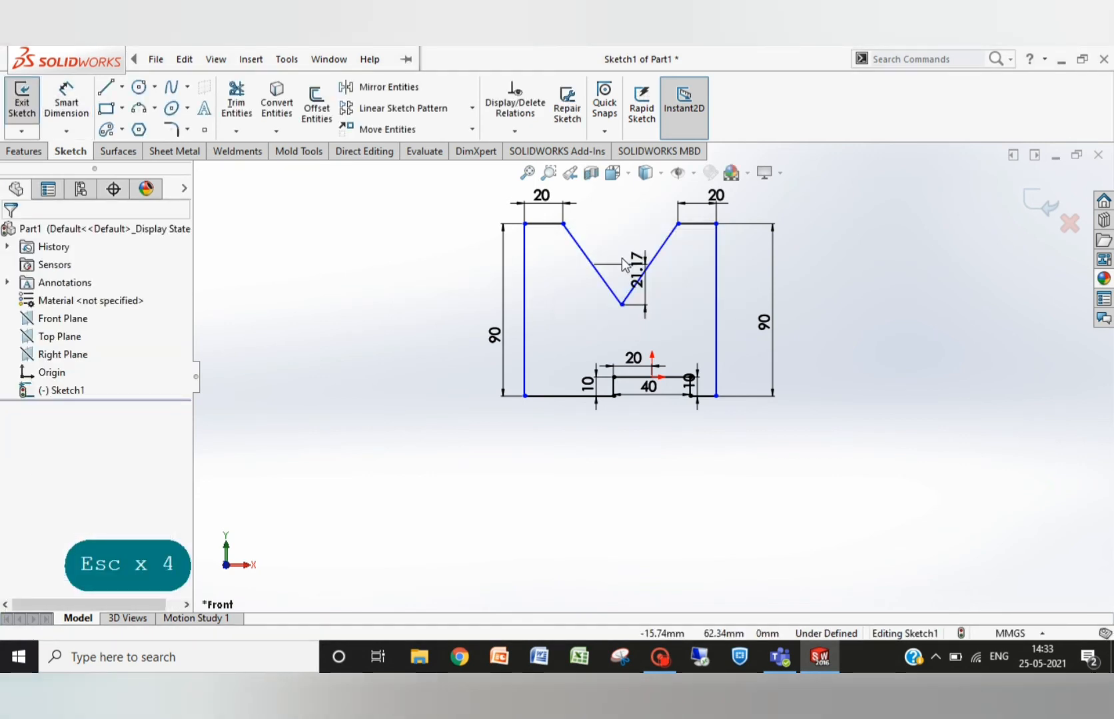
Delete the vertical dimension between the V-notch's apex and the middle of the left slanted line.
{"action": "key", "text": "ctrl+z"}
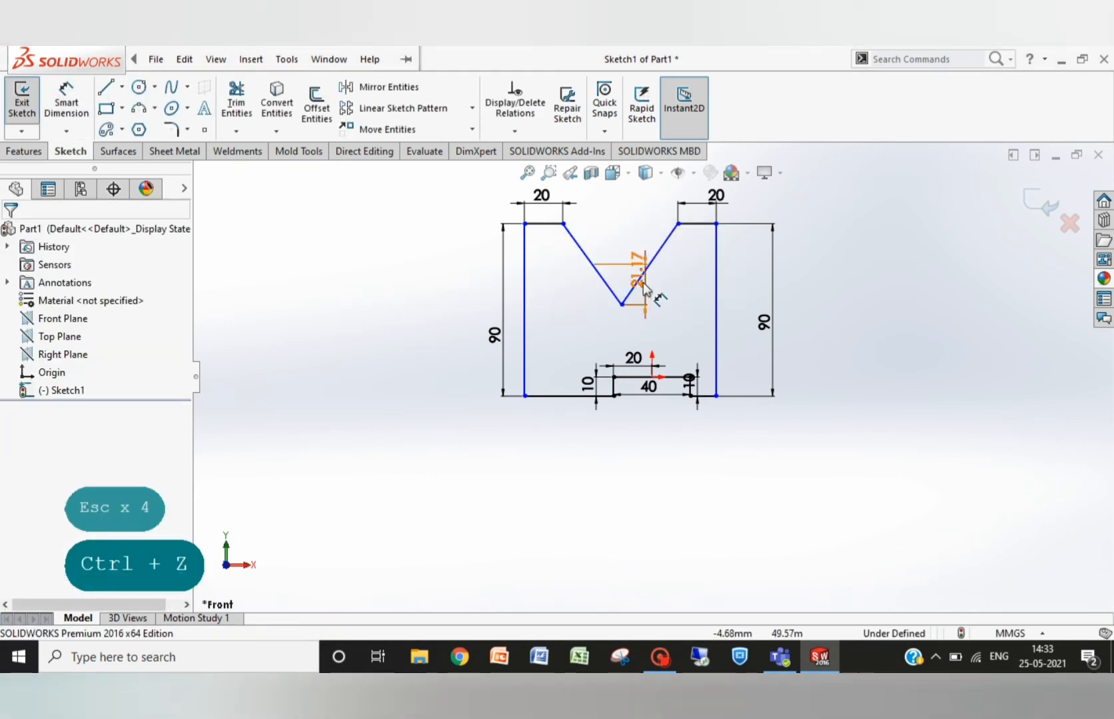
{"action": "left_click", "coordinate": [643, 283]}
{"action": "key", "text": "Delete"}
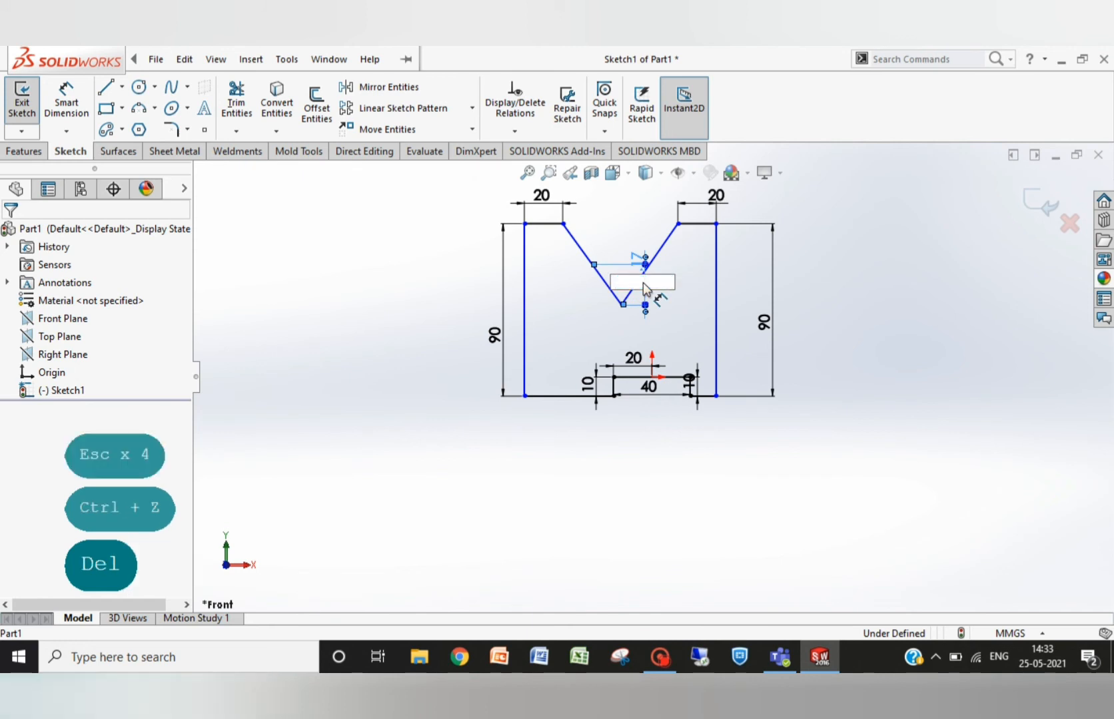
Dismiss the pending value entry and delete the leftover vertical dimension beside the V-notch's left slanted line.
{"action": "left_click", "coordinate": [622, 259]}
{"action": "key", "text": "Escape"}
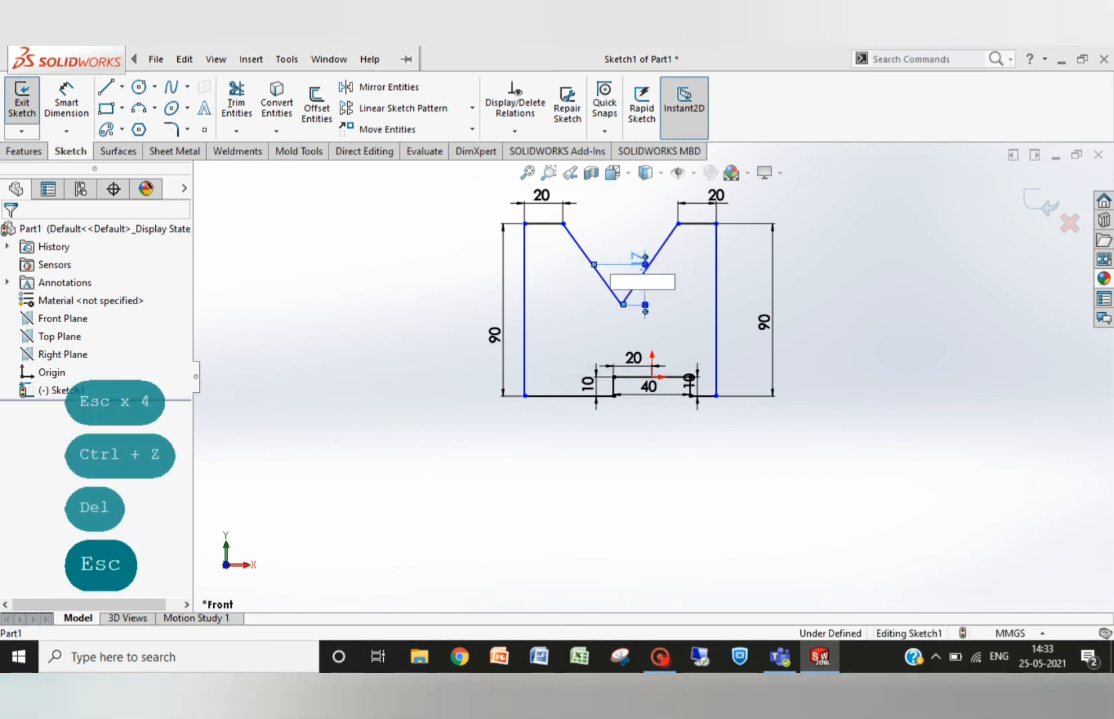
{"action": "key", "text": "Escape"}
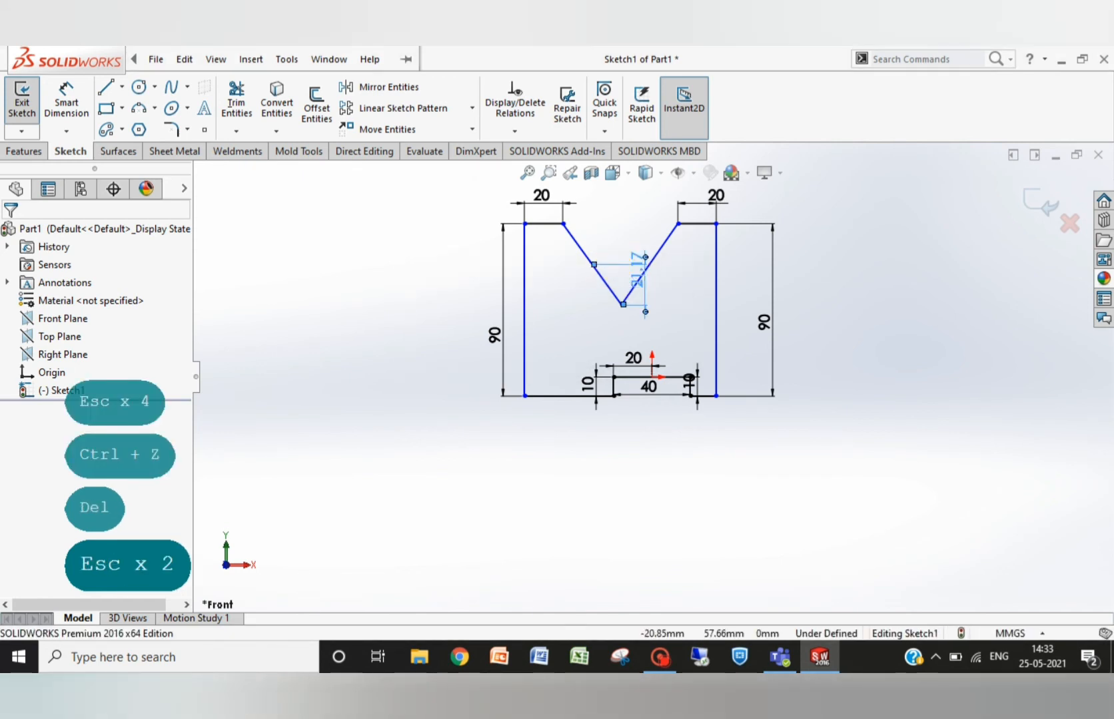
{"action": "left_click", "coordinate": [637, 270]}
{"action": "key", "text": "Delete"}
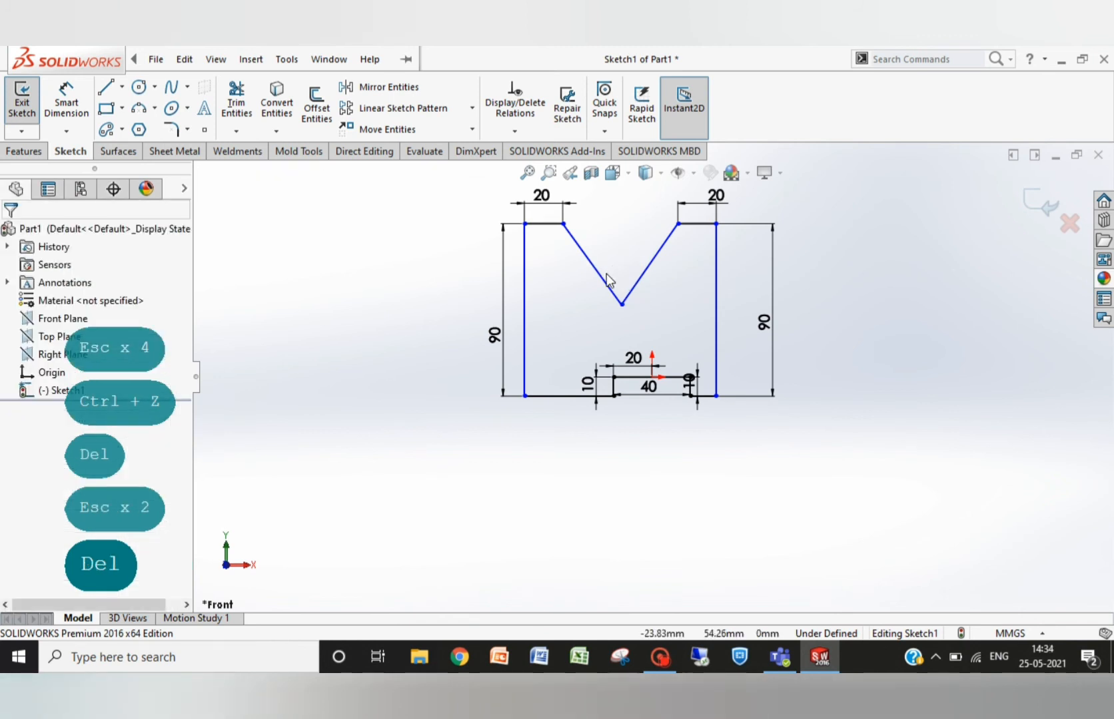
Dimension the angle between the V-notch's two slanted lines as 120° and move the apex toward the middle of the notch.
{"action": "left_click", "coordinate": [602, 275]}
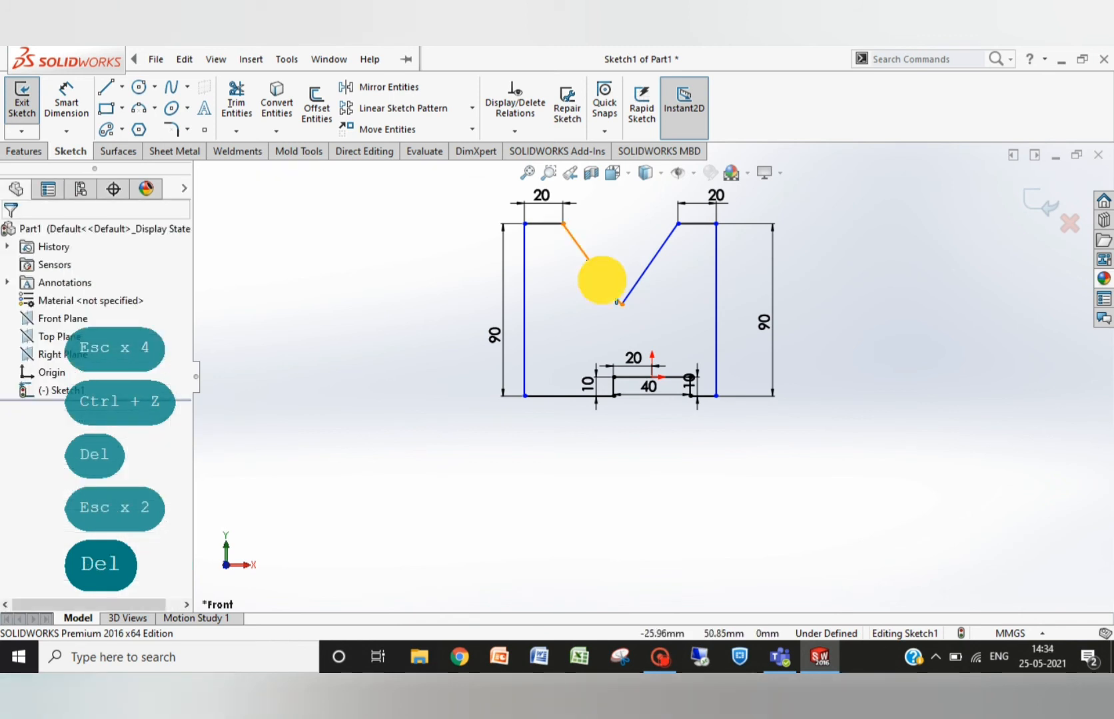
{"action": "left_click", "coordinate": [639, 285]}
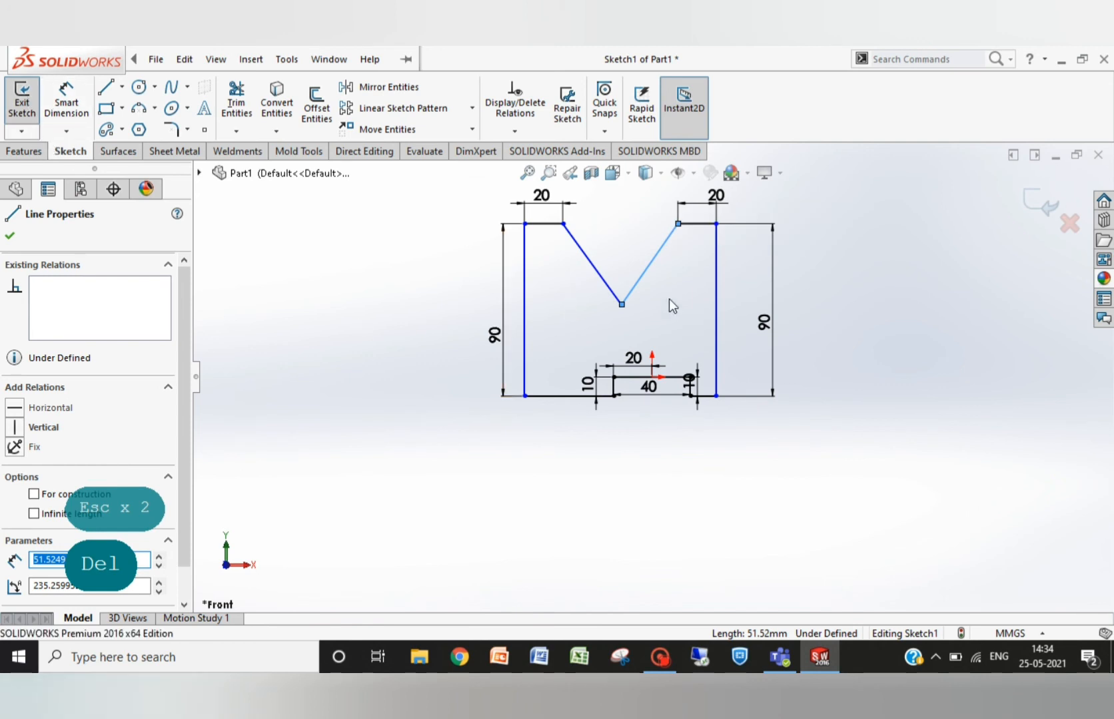
{"action": "left_click", "coordinate": [635, 282]}
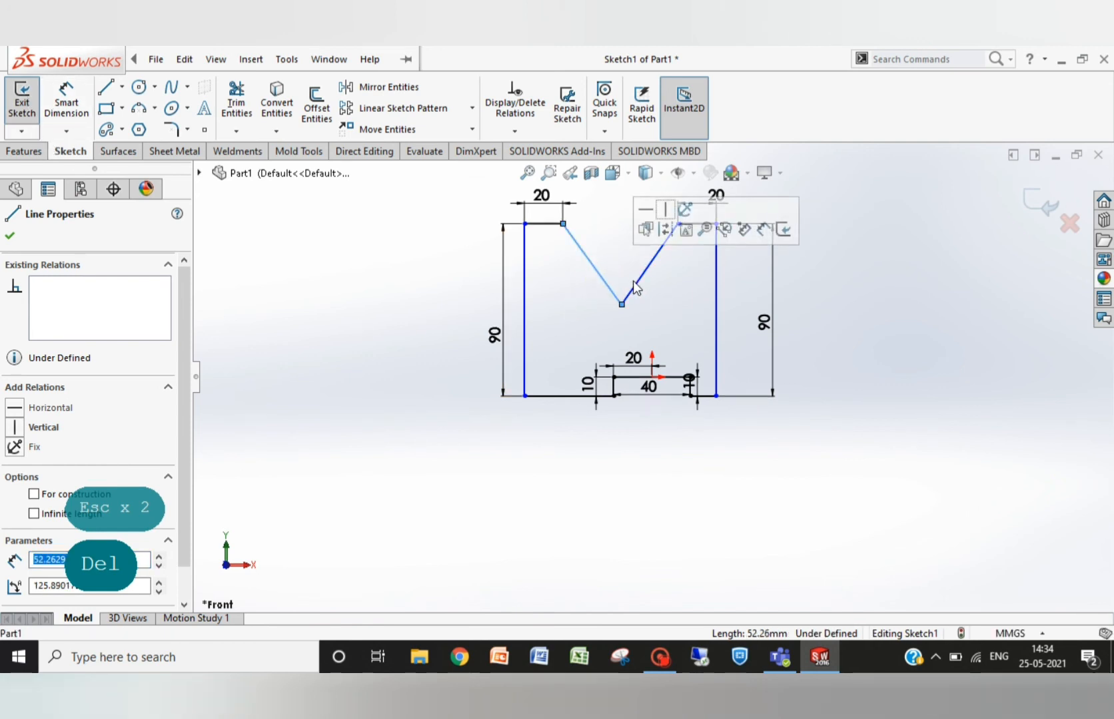
{"action": "left_click", "coordinate": [66, 99]}
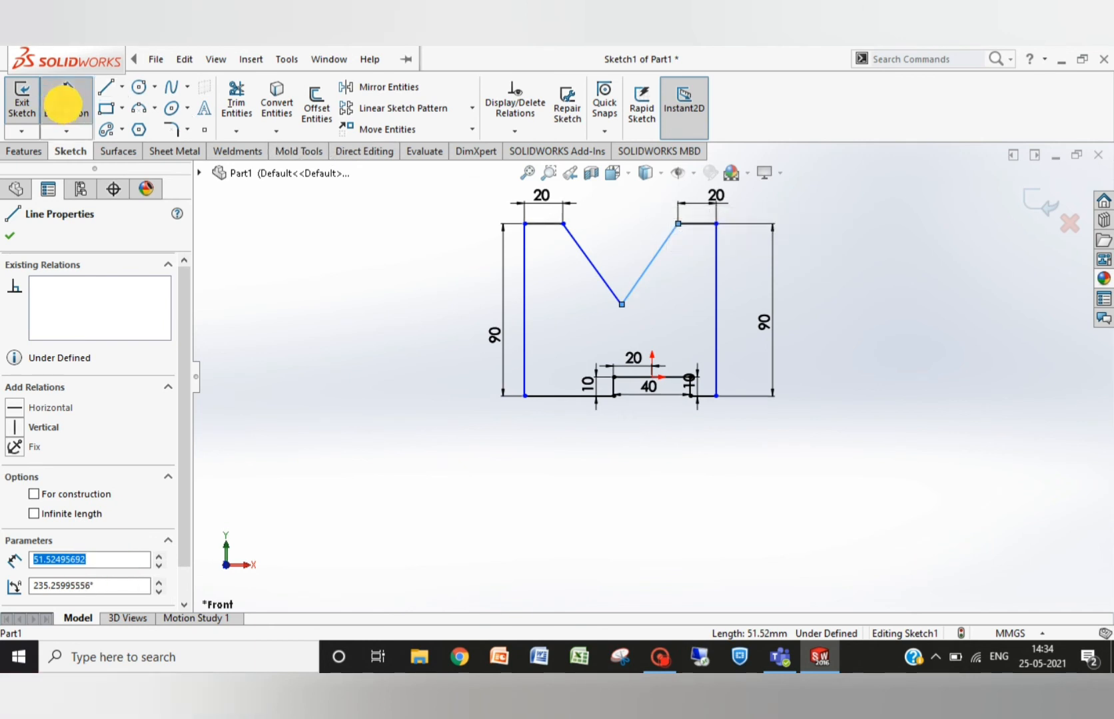
{"action": "left_click", "coordinate": [603, 278]}
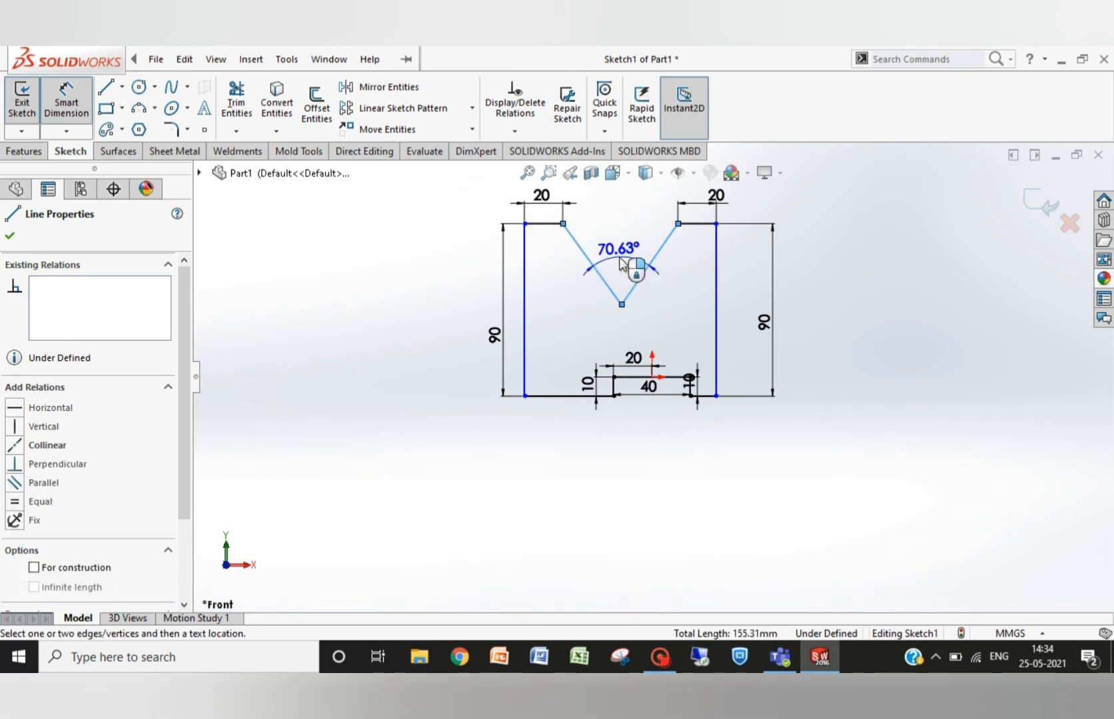
{"action": "left_click", "coordinate": [620, 262]}
{"action": "type", "text": "12"}
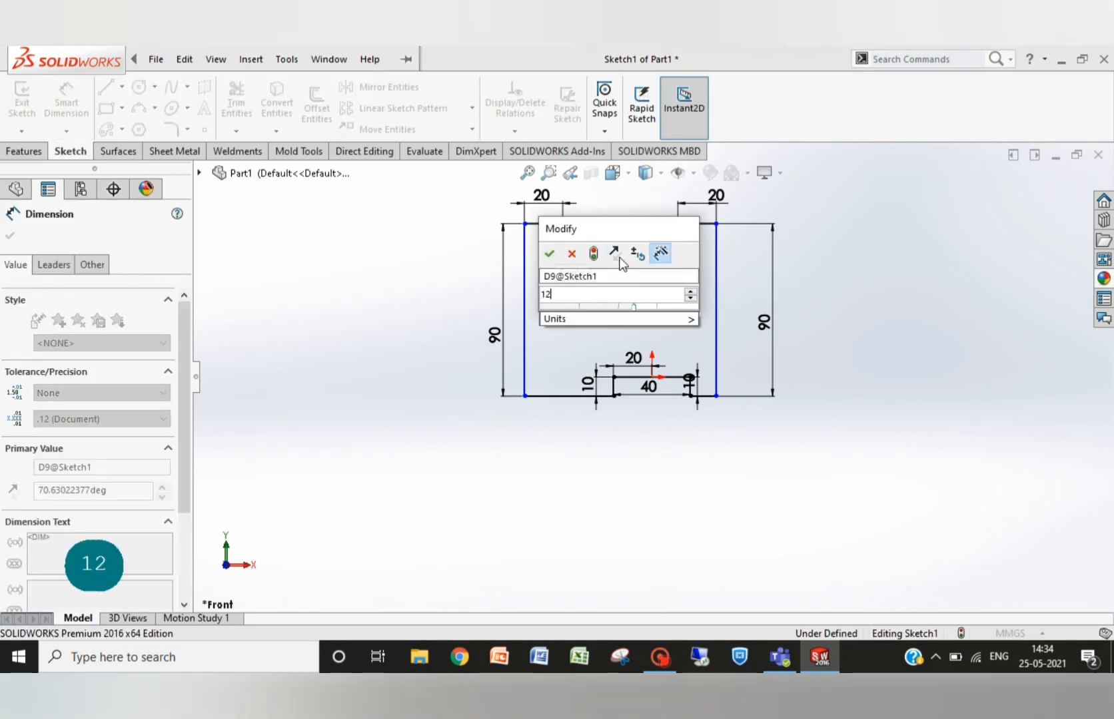
{"action": "type", "text": "0"}
{"action": "key", "text": "Return"}
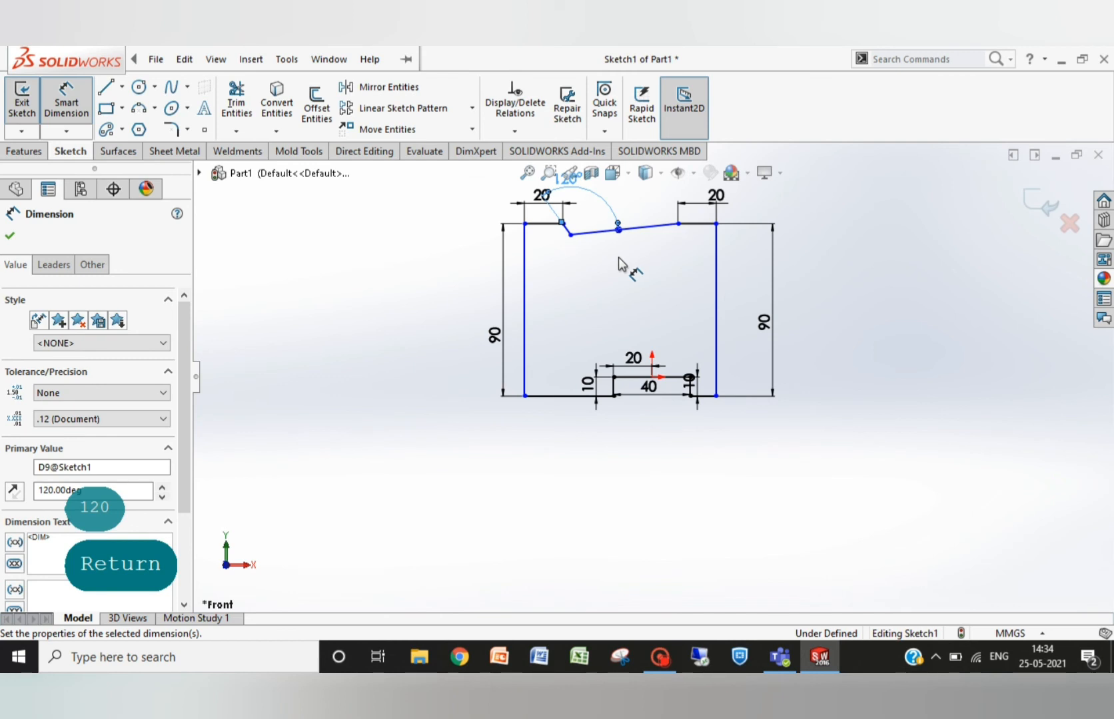
{"action": "key", "text": "Escape"}
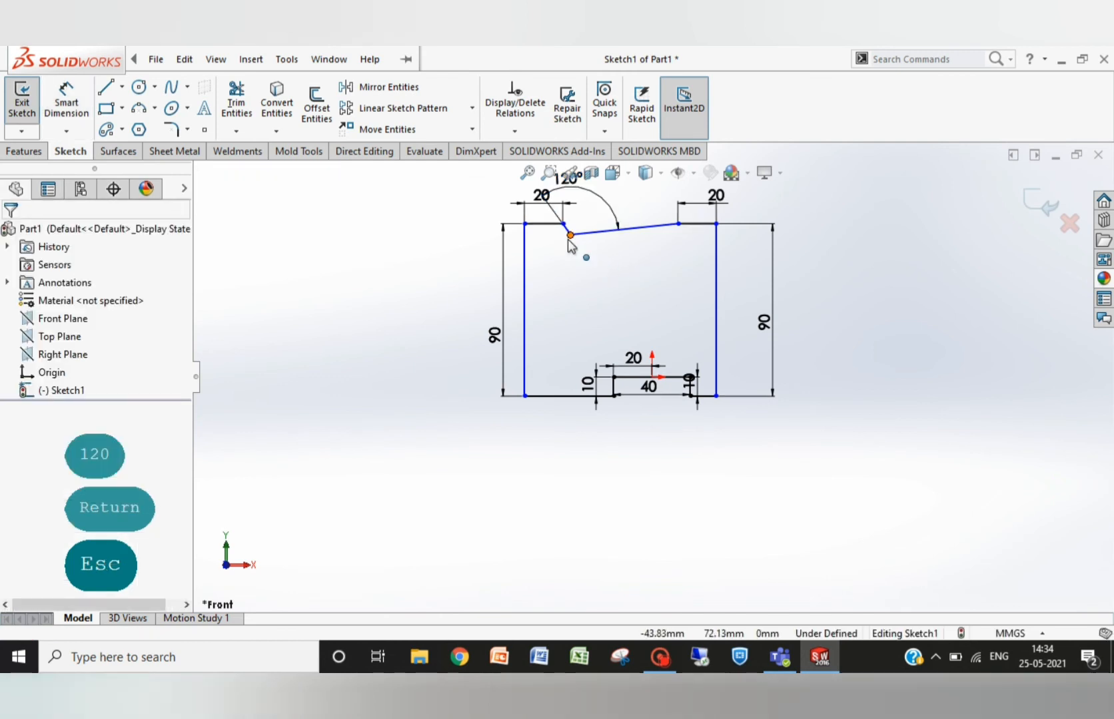
{"action": "mouse_move", "coordinate": [570, 237]}
{"action": "left_mouse_down"}
{"action": "mouse_move", "coordinate": [617, 268]}
{"action": "mouse_move", "coordinate": [614, 301]}
{"action": "mouse_move", "coordinate": [567, 267]}
{"action": "mouse_move", "coordinate": [635, 329]}
{"action": "mouse_move", "coordinate": [589, 308]}
{"action": "mouse_move", "coordinate": [592, 270]}
{"action": "mouse_move", "coordinate": [611, 254]}
{"action": "mouse_move", "coordinate": [623, 261]}
{"action": "left_mouse_up"}
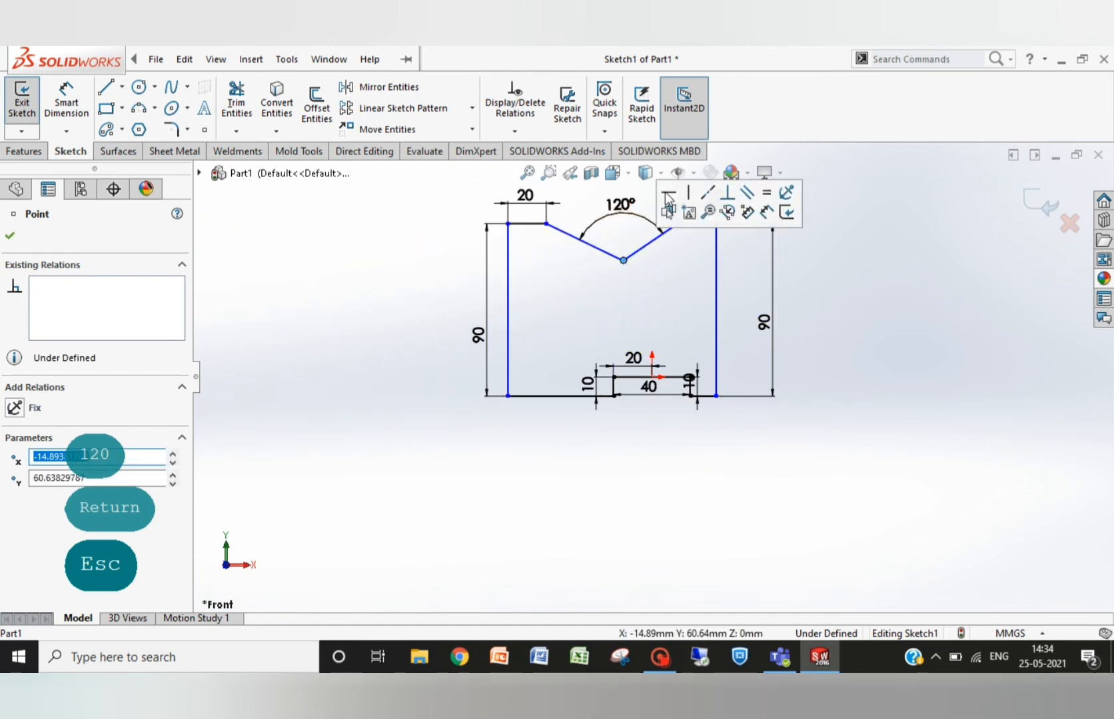
{"action": "left_click", "coordinate": [659, 278]}
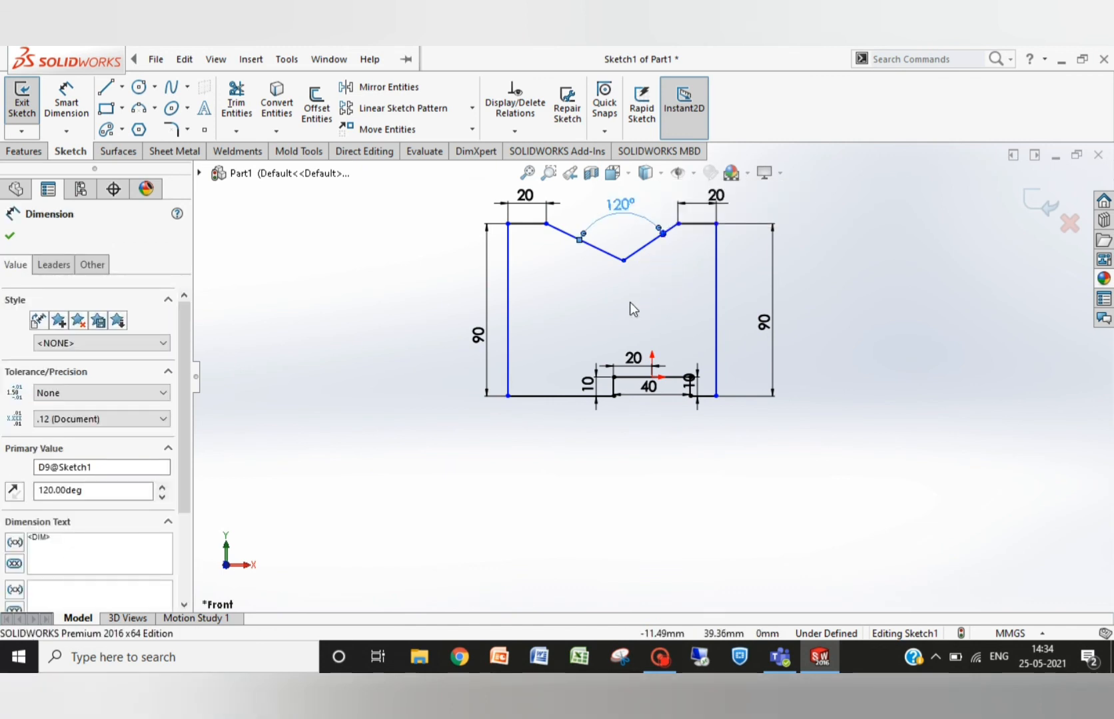
Dimension the overall width between the left and right outer vertical sides as 100 mm, placed below the profile.
{"action": "left_click", "coordinate": [716, 366]}
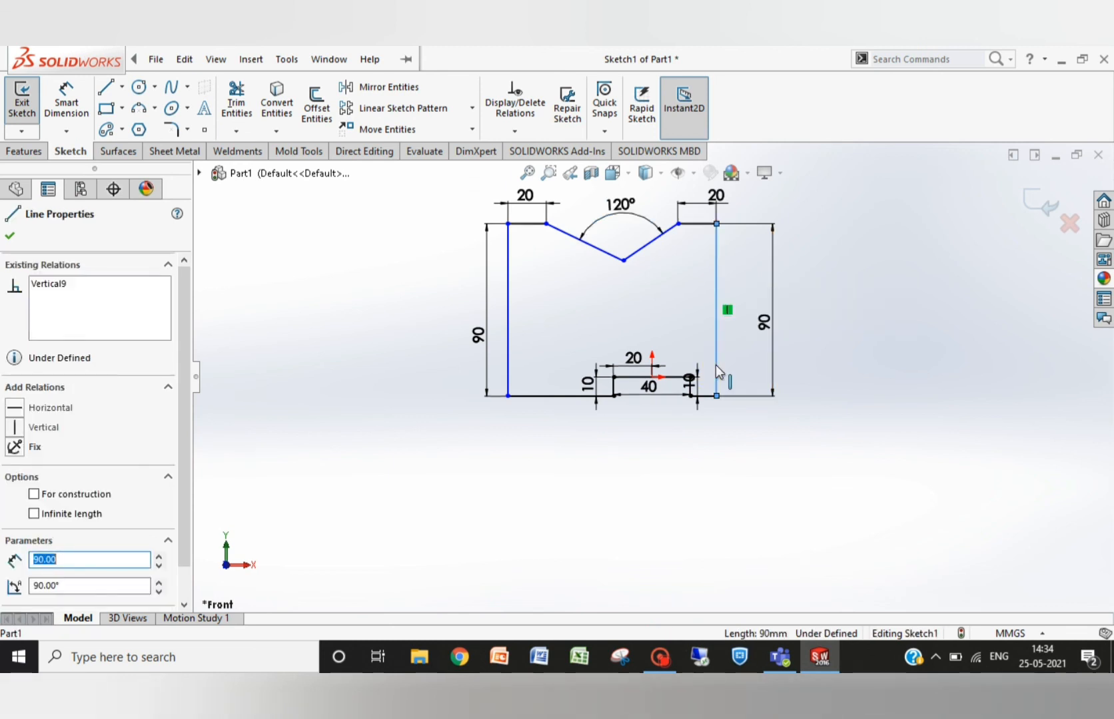
{"action": "left_click", "coordinate": [510, 346], "text": "ctrl"}
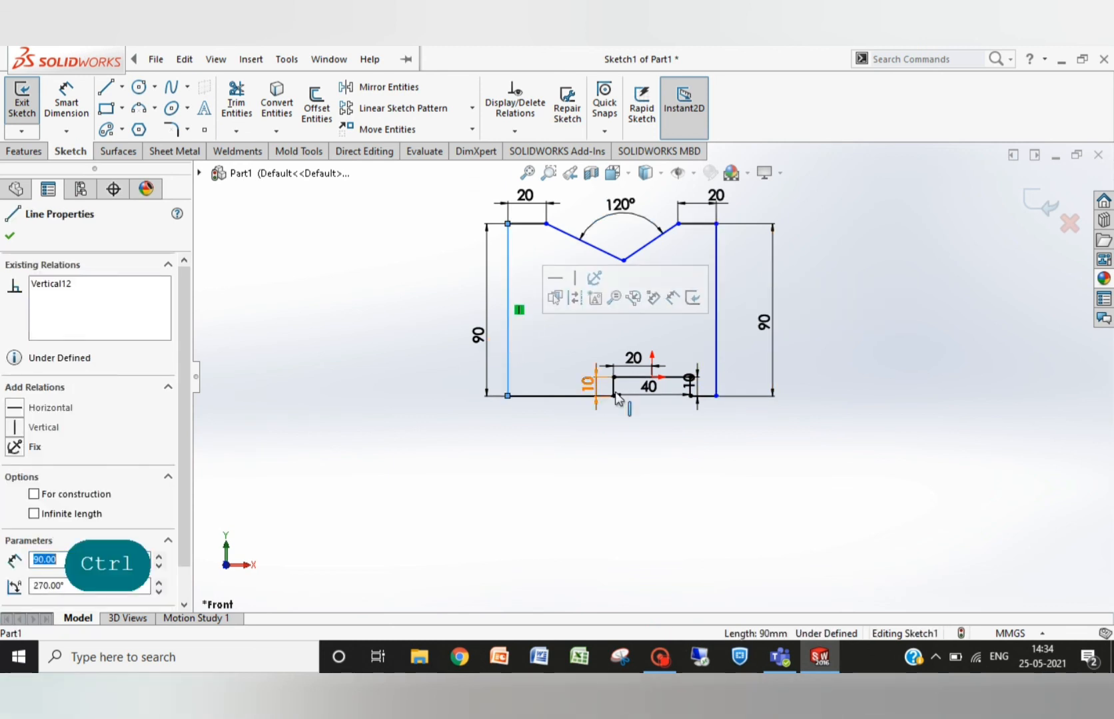
{"action": "left_click", "coordinate": [64, 93]}
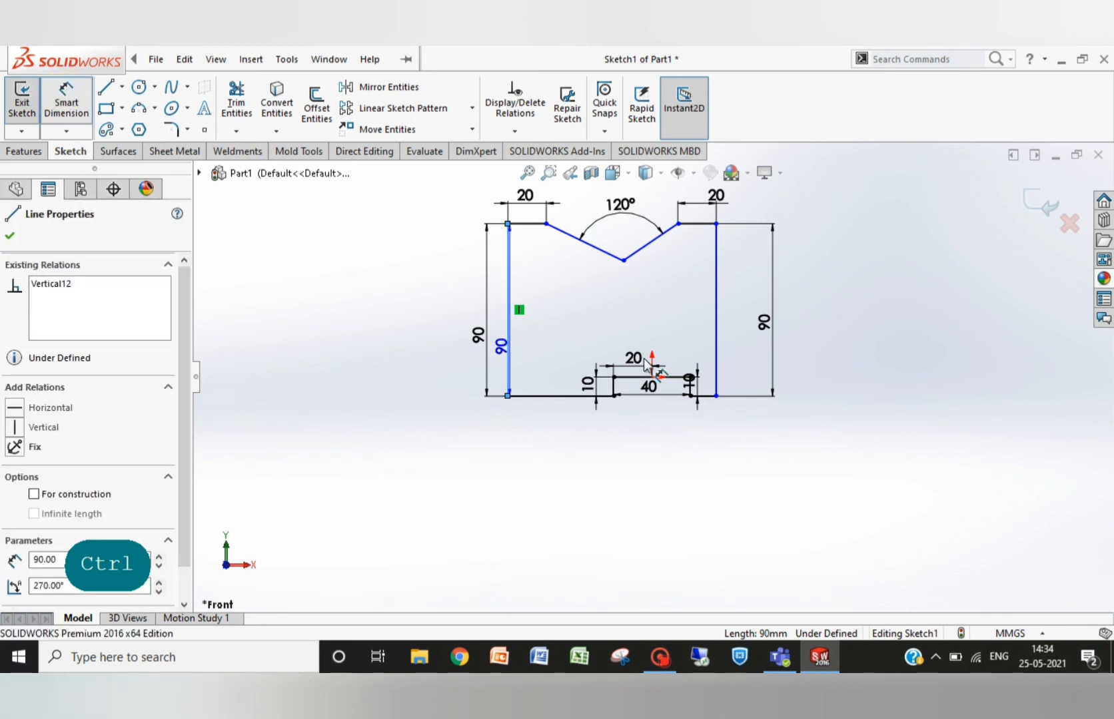
{"action": "left_click", "coordinate": [716, 310]}
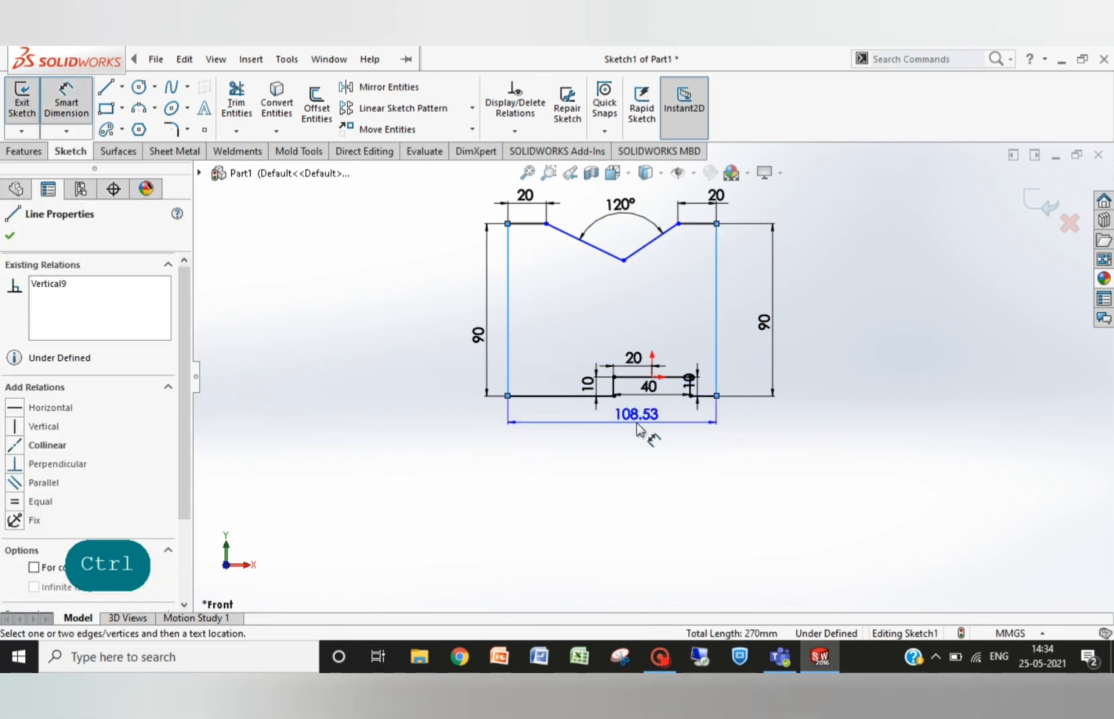
{"action": "left_click", "coordinate": [631, 453]}
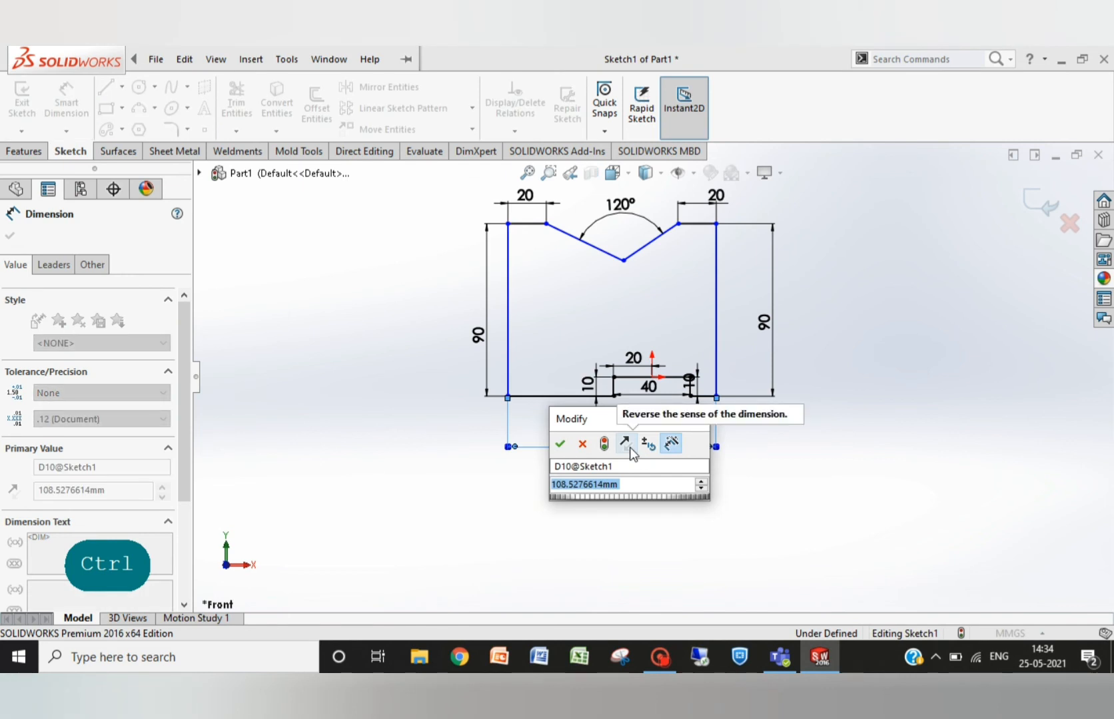
{"action": "type", "text": "100"}
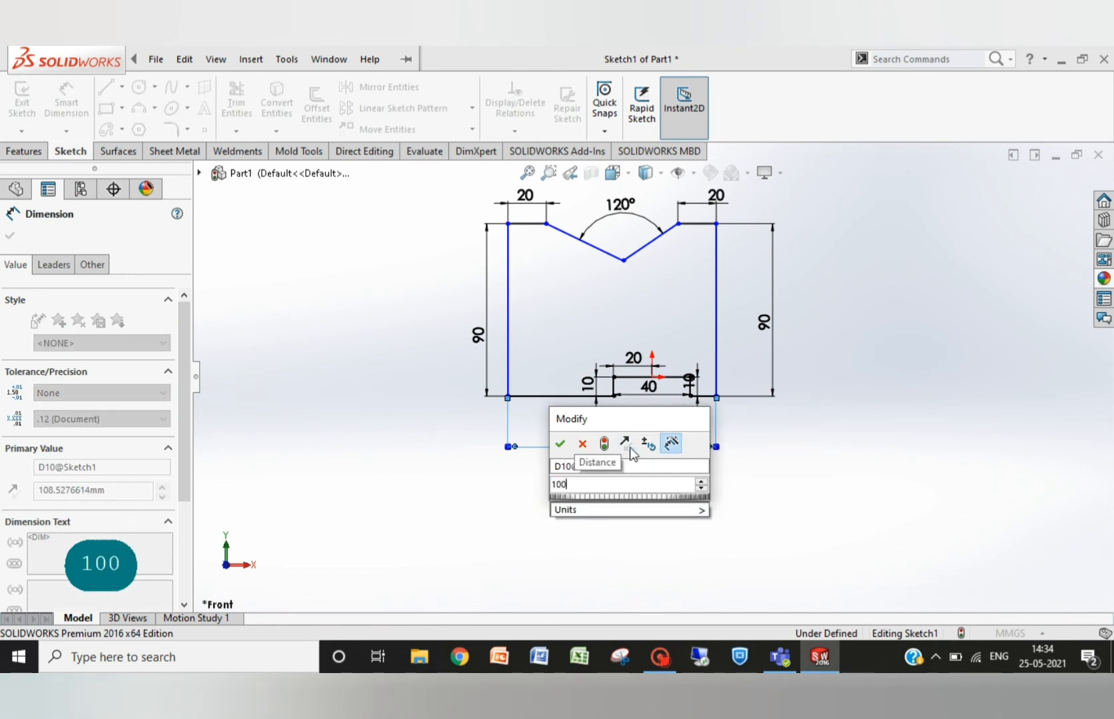
{"action": "key", "text": "Return"}
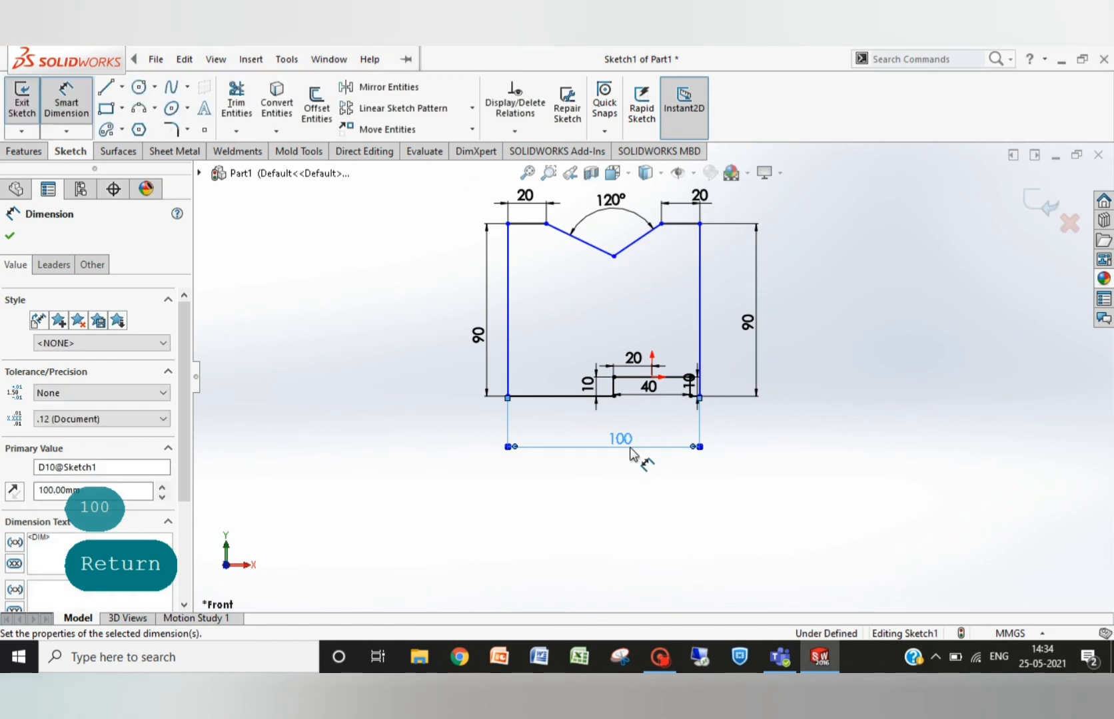
Dimension the horizontal distance from the origin to the right outer side as 50 mm.
{"action": "left_click", "coordinate": [700, 353]}
{"action": "left_click", "coordinate": [651, 378]}
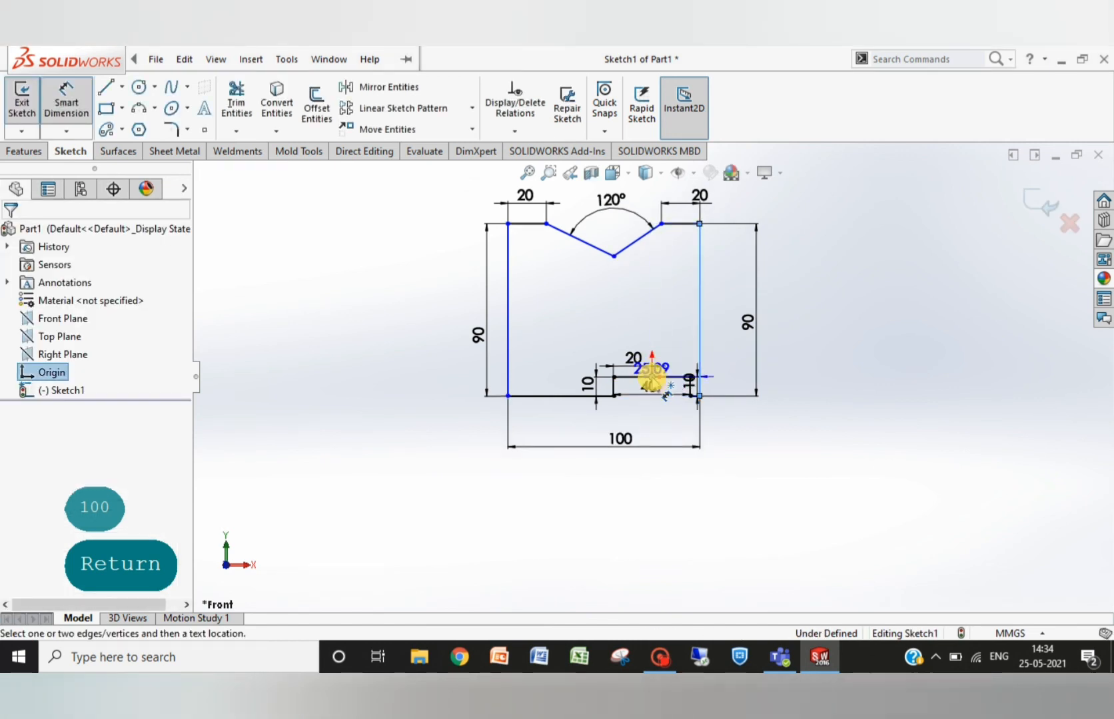
{"action": "left_click", "coordinate": [659, 423]}
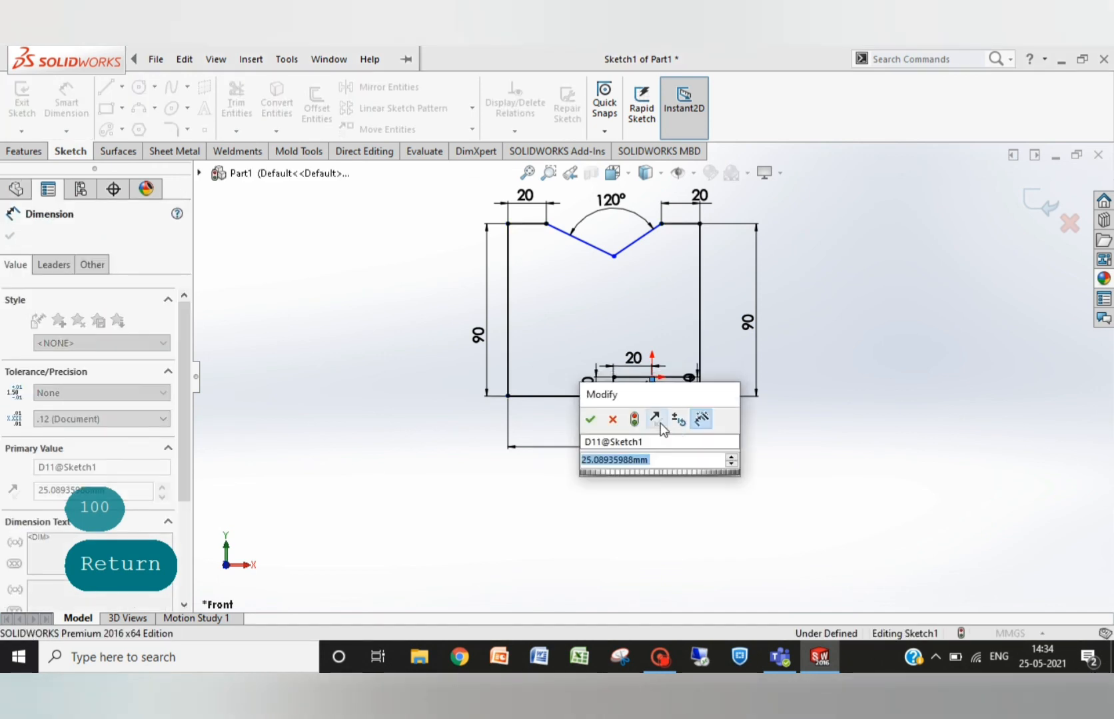
{"action": "type", "text": "50"}
{"action": "key", "text": "Return"}
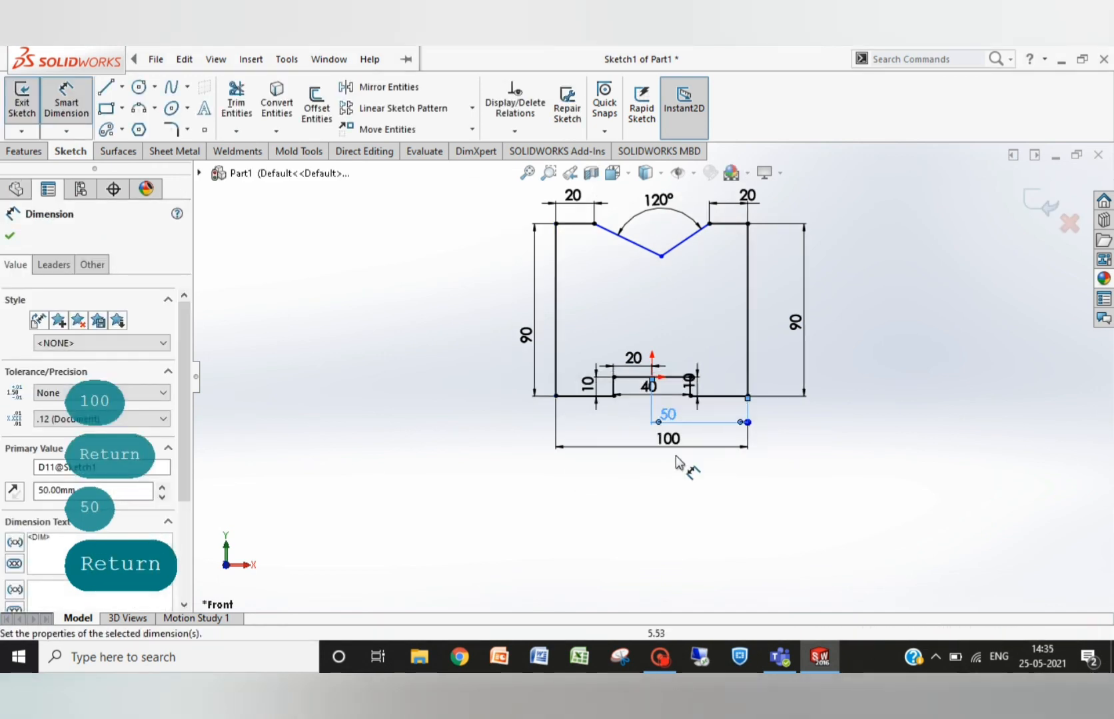
{"action": "key", "text": "Escape"}
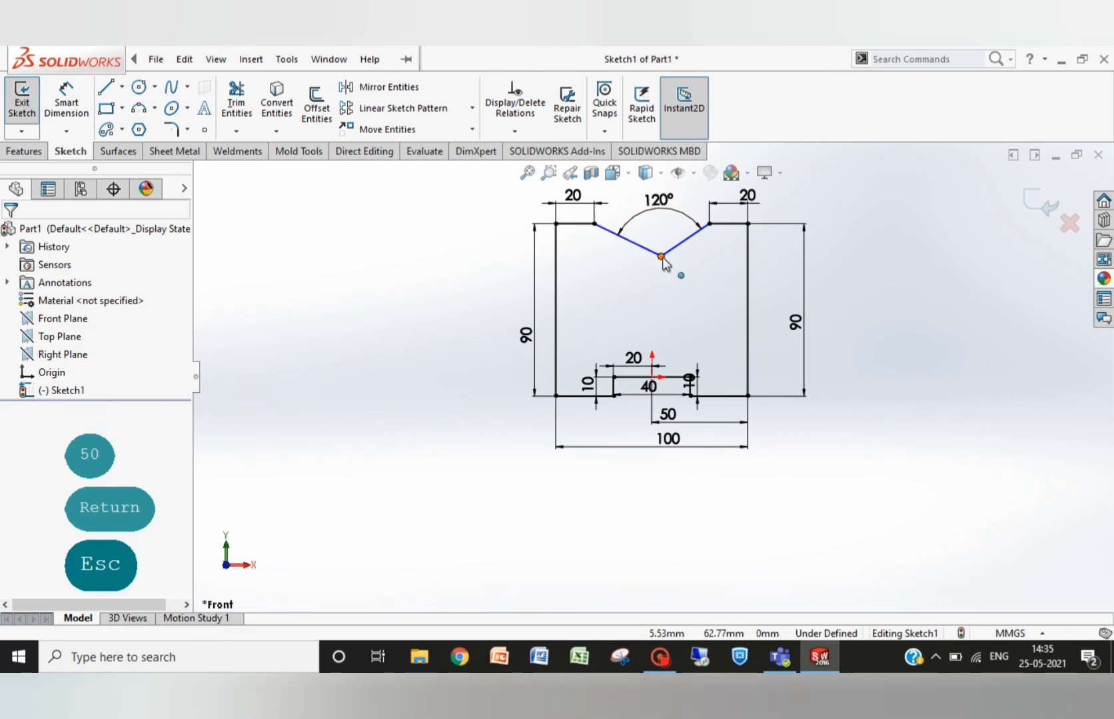
Move the V-notch's apex directly above the origin and dimension the right slanted line's horizontal span as 30 mm.
{"action": "left_click_drag", "start_coordinate": [663, 258], "coordinate": [650, 302]}
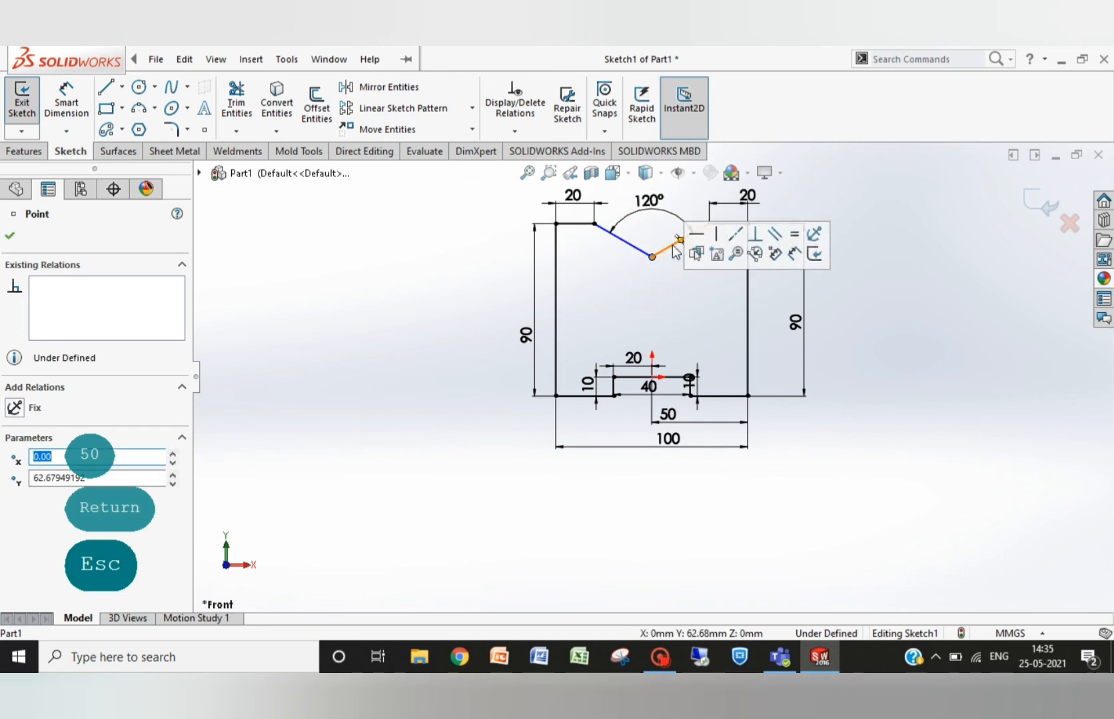
{"action": "left_click", "coordinate": [671, 245]}
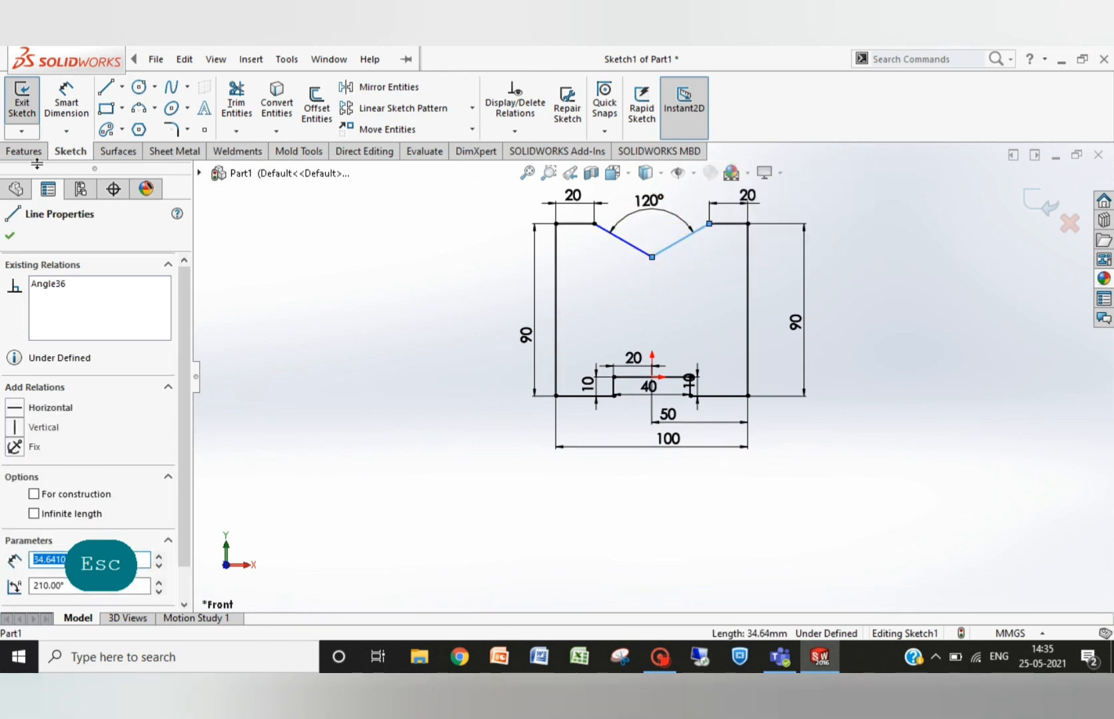
{"action": "key", "text": "Escape"}
{"action": "left_click", "coordinate": [66, 100]}
{"action": "left_click", "coordinate": [677, 242]}
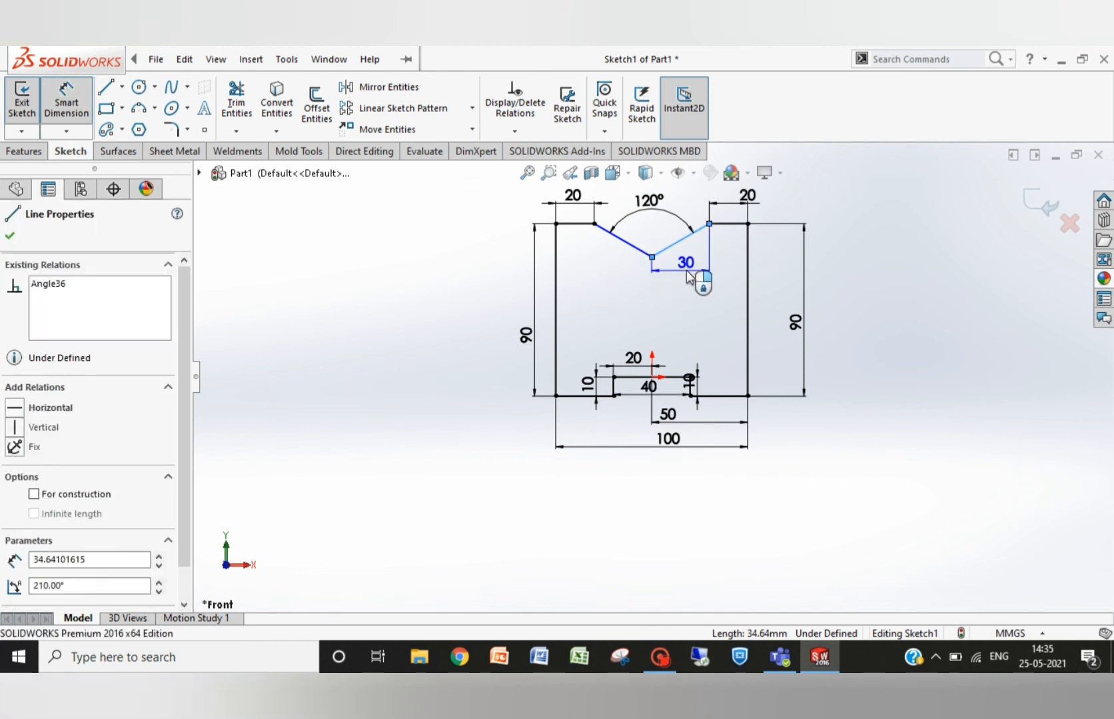
{"action": "left_click", "coordinate": [693, 275]}
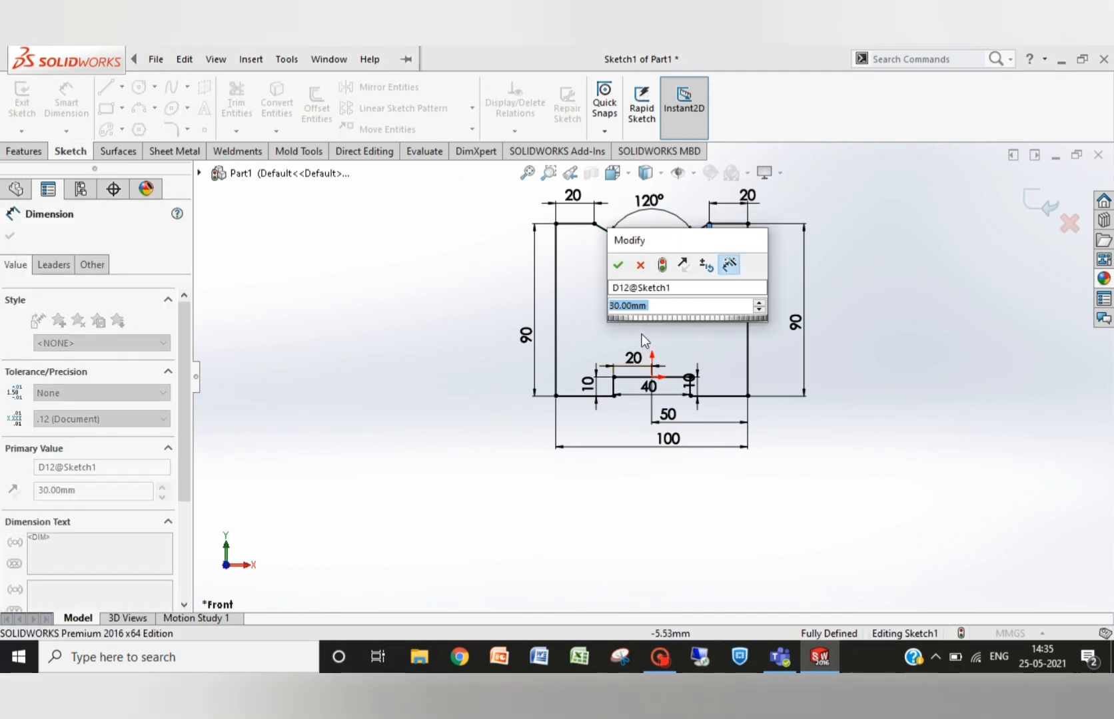
{"action": "left_click", "coordinate": [619, 266]}
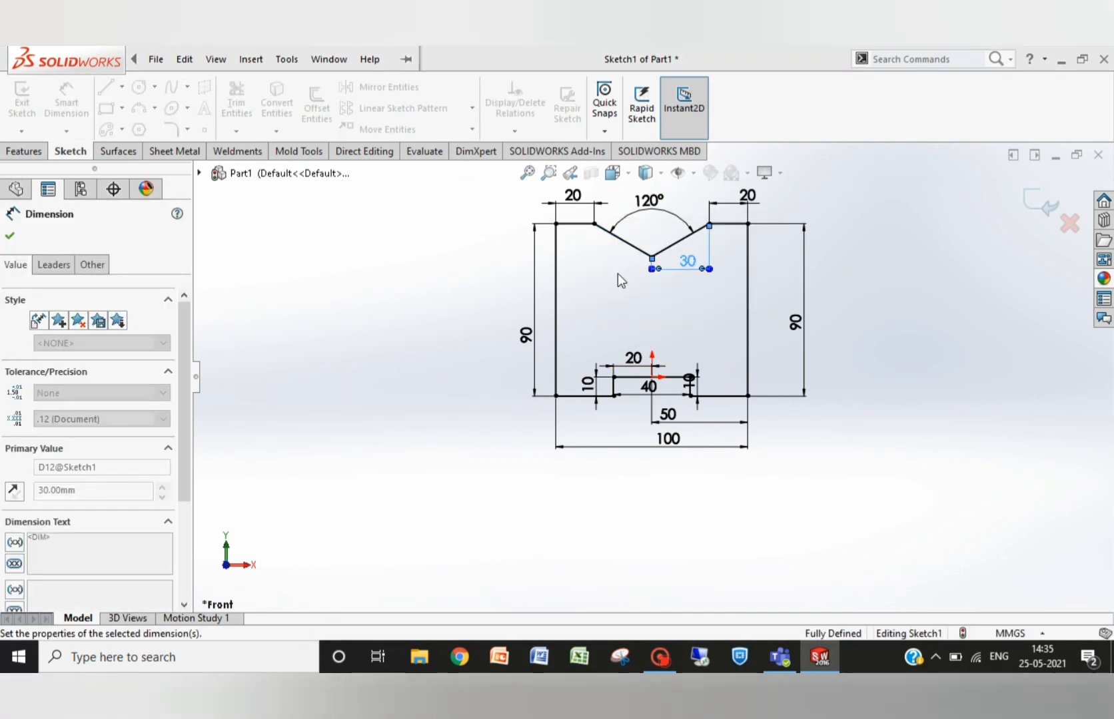
{"action": "left_click", "coordinate": [848, 321]}
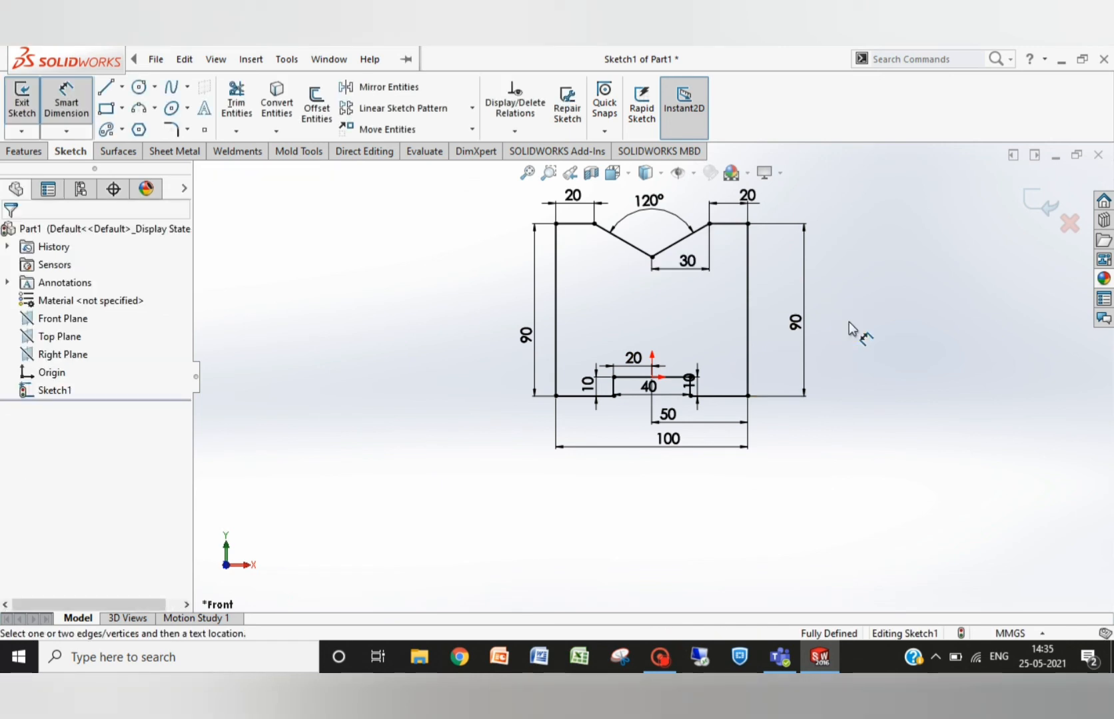
Reposition the right step's 10 mm, the right top edge's 20 mm and the recess's 40 mm dimensions for legibility, and exit the sketch.
{"action": "left_click", "coordinate": [701, 381]}
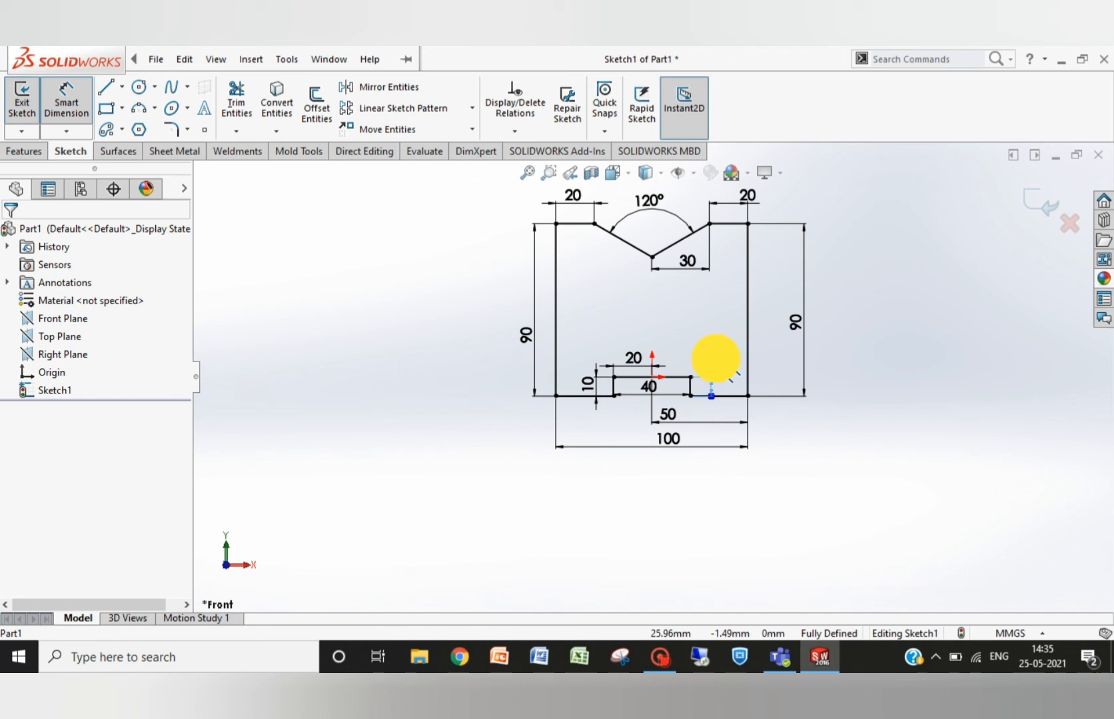
{"action": "left_click_drag", "start_coordinate": [717, 359], "coordinate": [716, 359]}
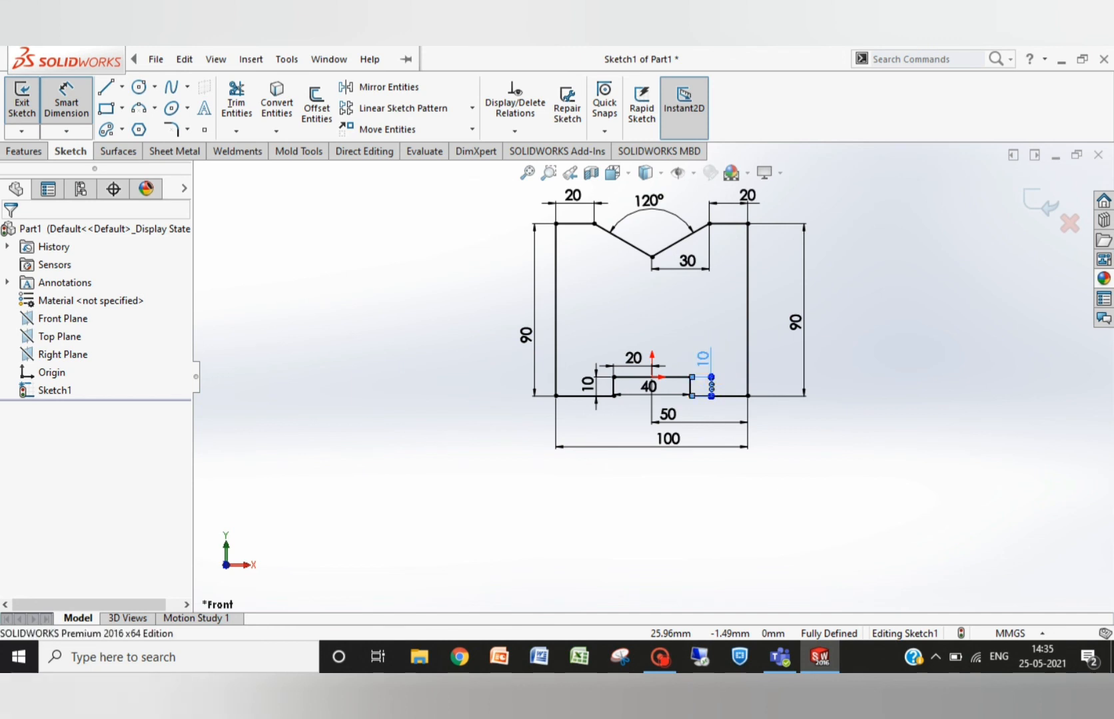
{"action": "left_click", "coordinate": [746, 195]}
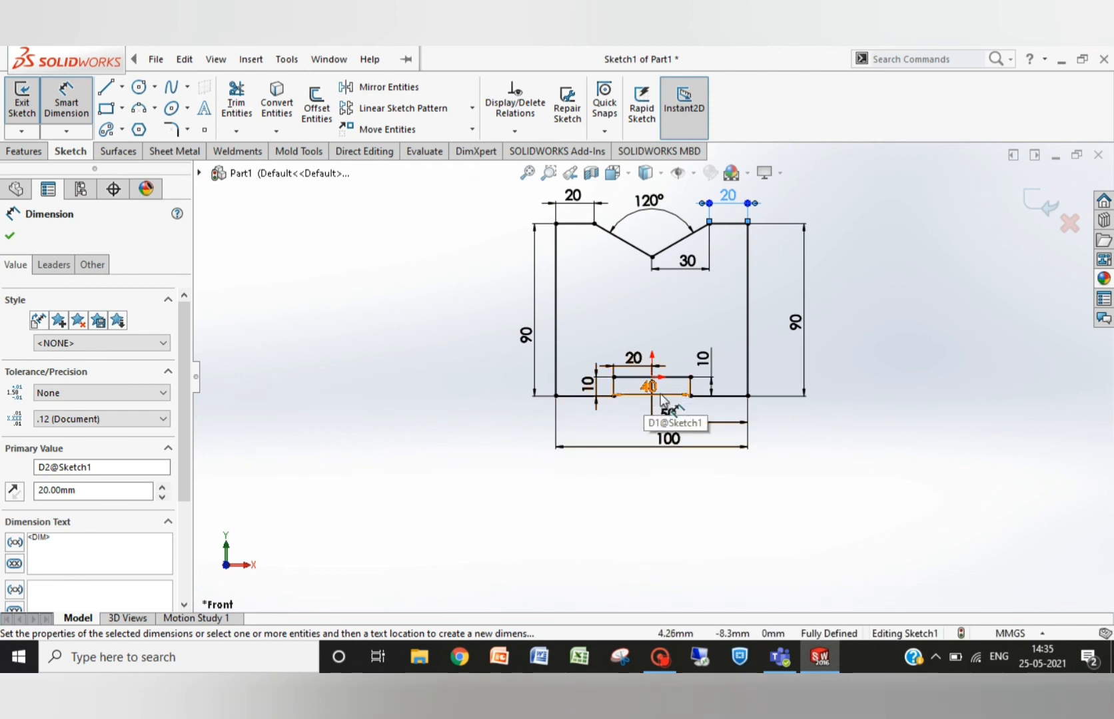
{"action": "left_click_drag", "start_coordinate": [647, 396], "coordinate": [656, 408]}
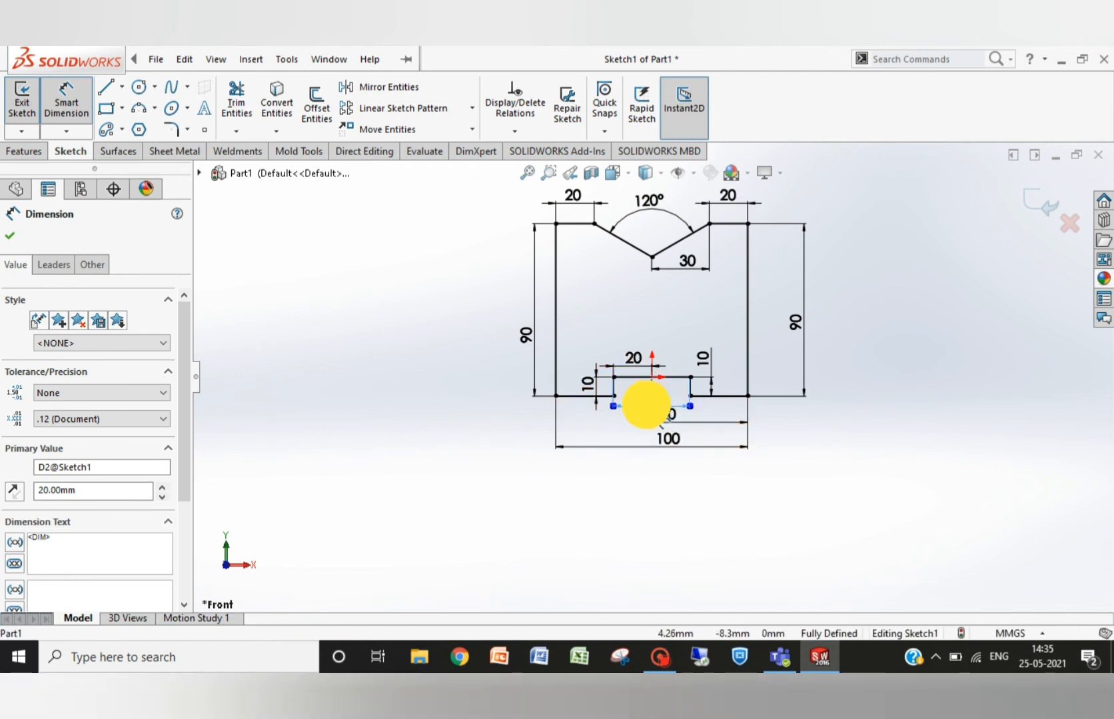
{"action": "left_click", "coordinate": [646, 402]}
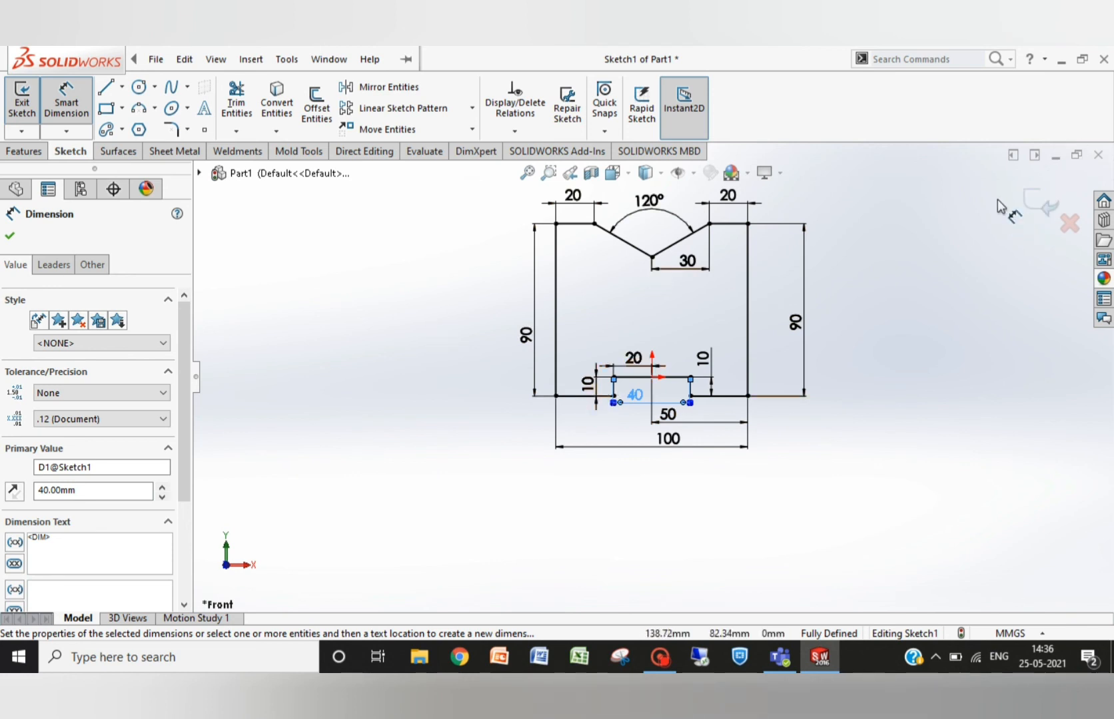
{"action": "left_click", "coordinate": [1040, 203]}
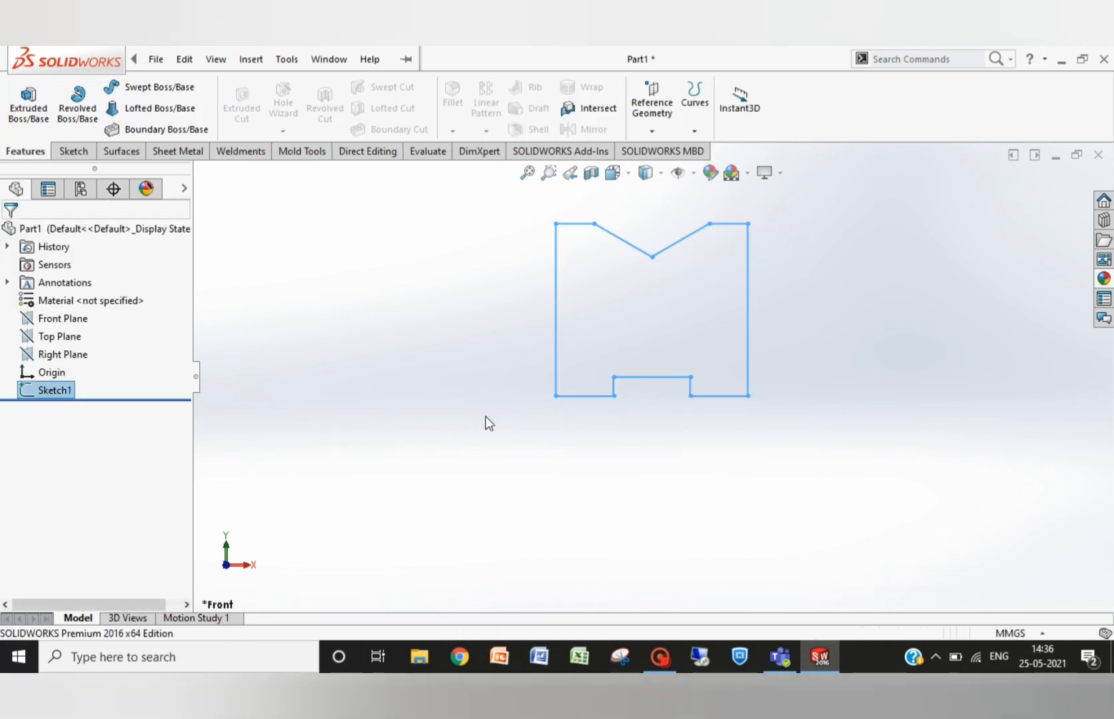